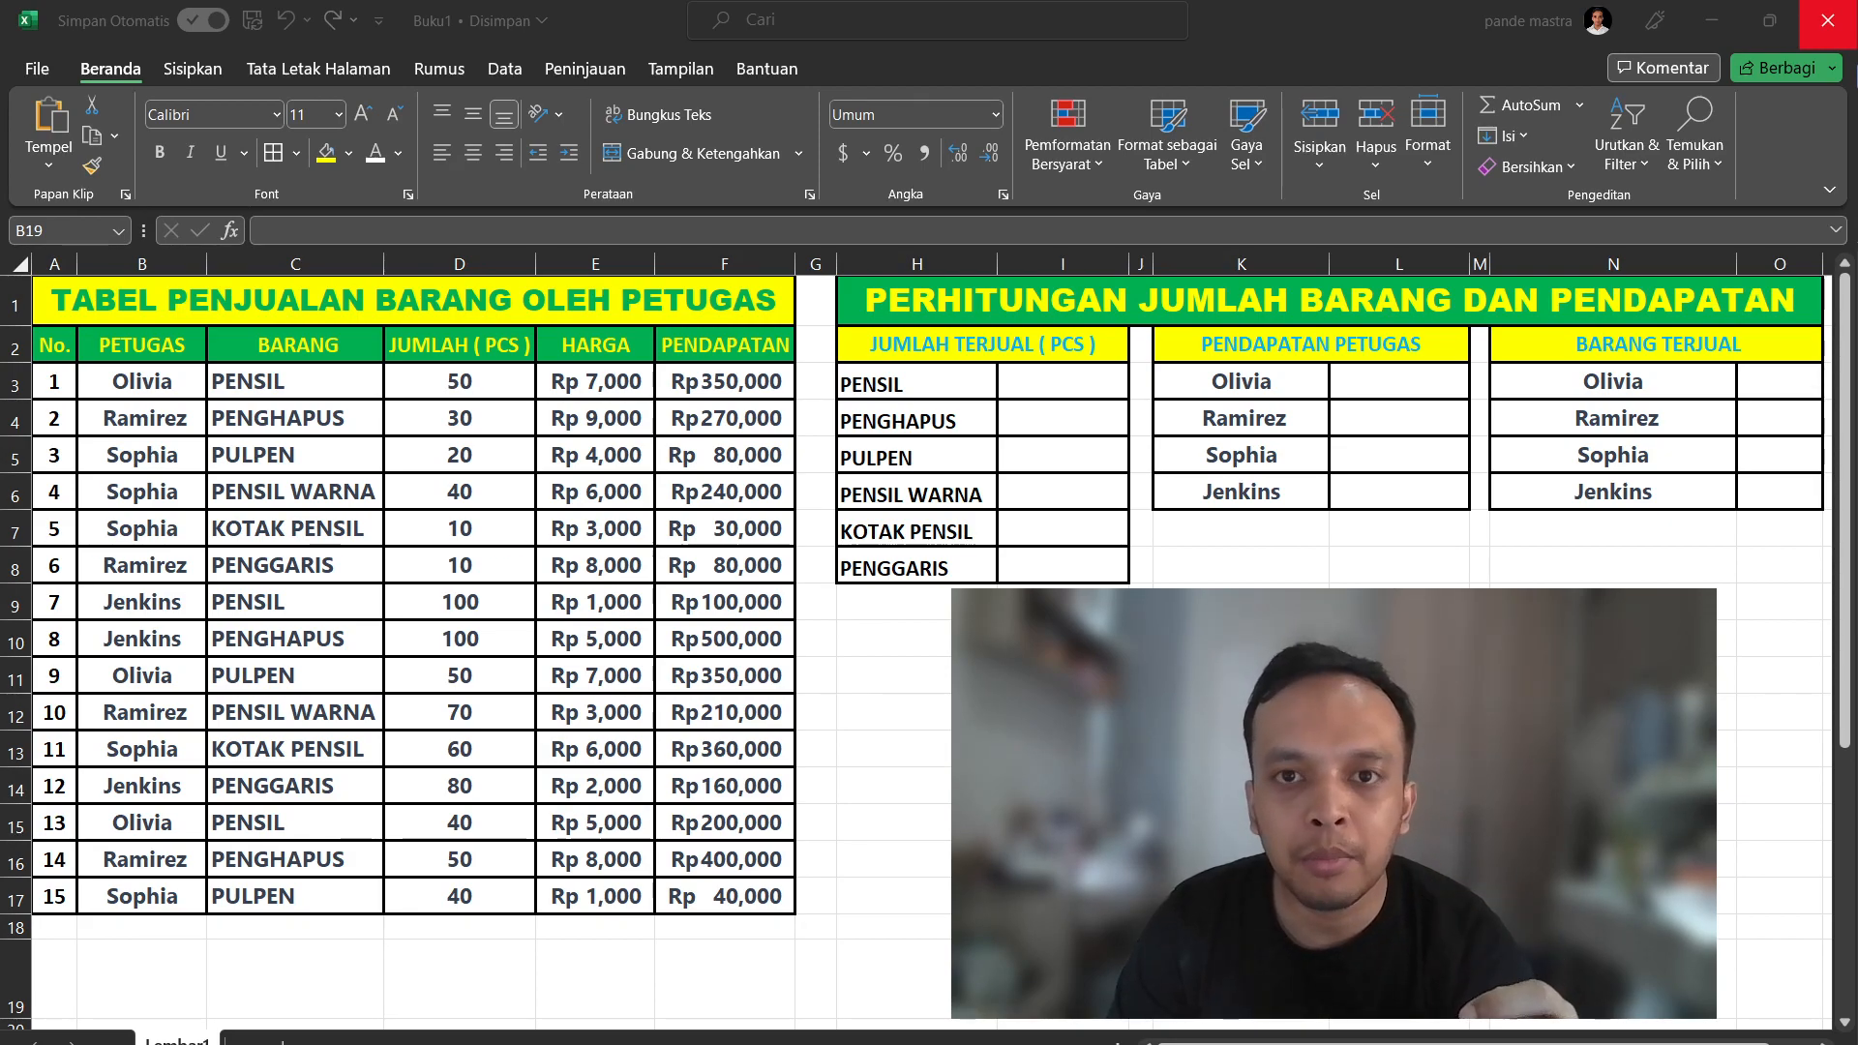
Switch to the sales workbook and undo the last change to the SUMIF syntax note in B19
key("alt+Tab")
key("ctrl+z")
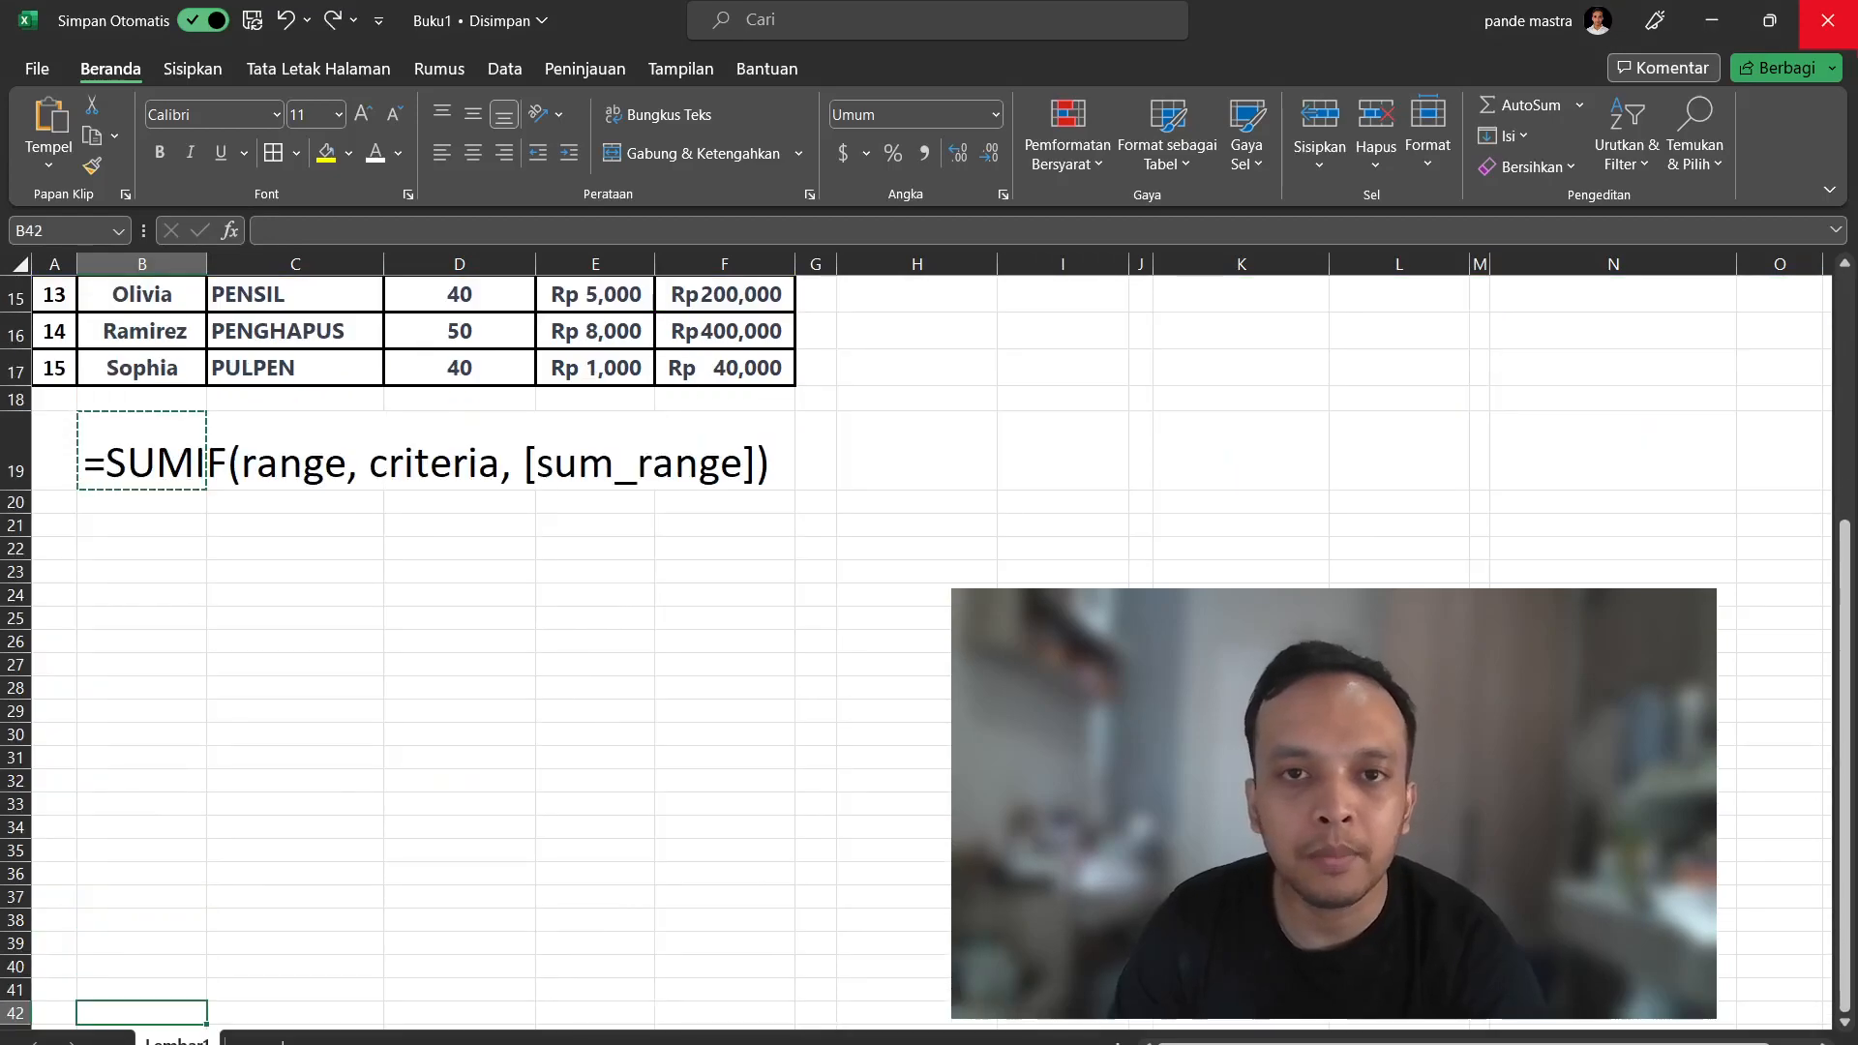
scroll(682, 706, "up", 5)
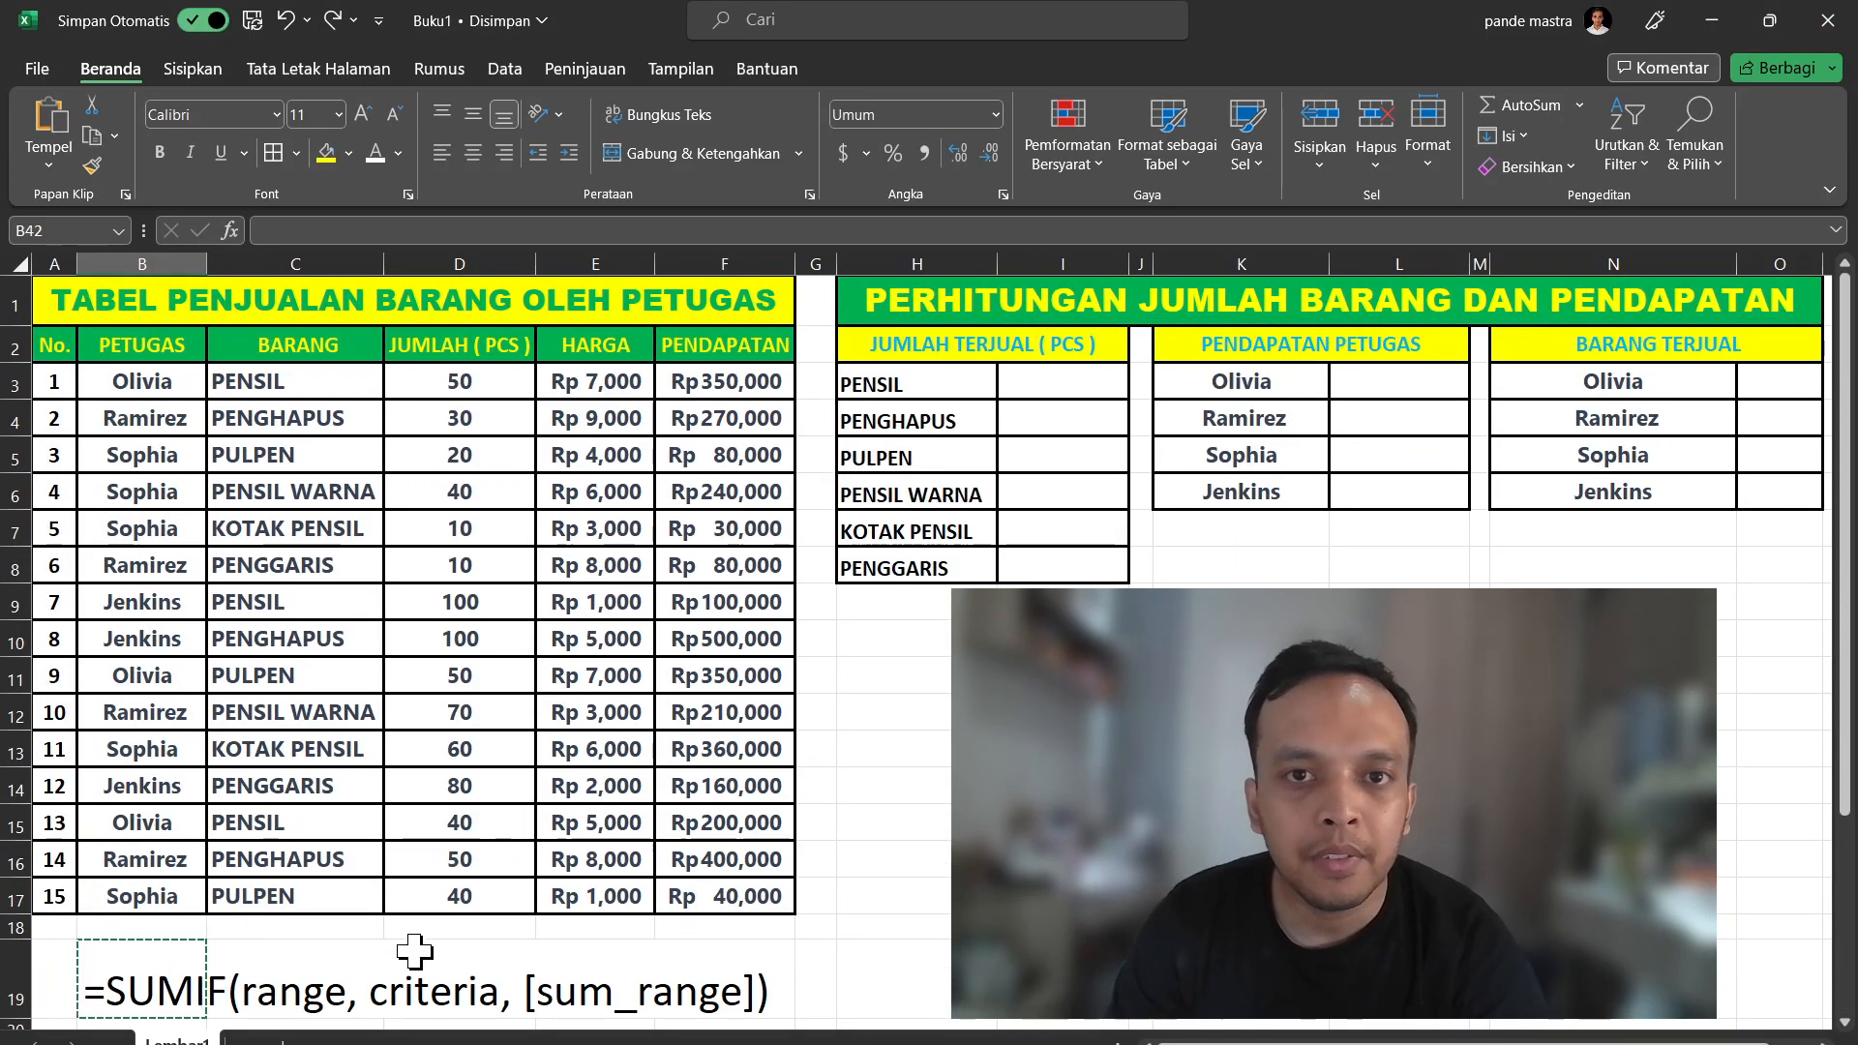
scroll(377, 859, "down", 8)
scroll(380, 841, "up", 5)
scroll(379, 841, "up", 4)
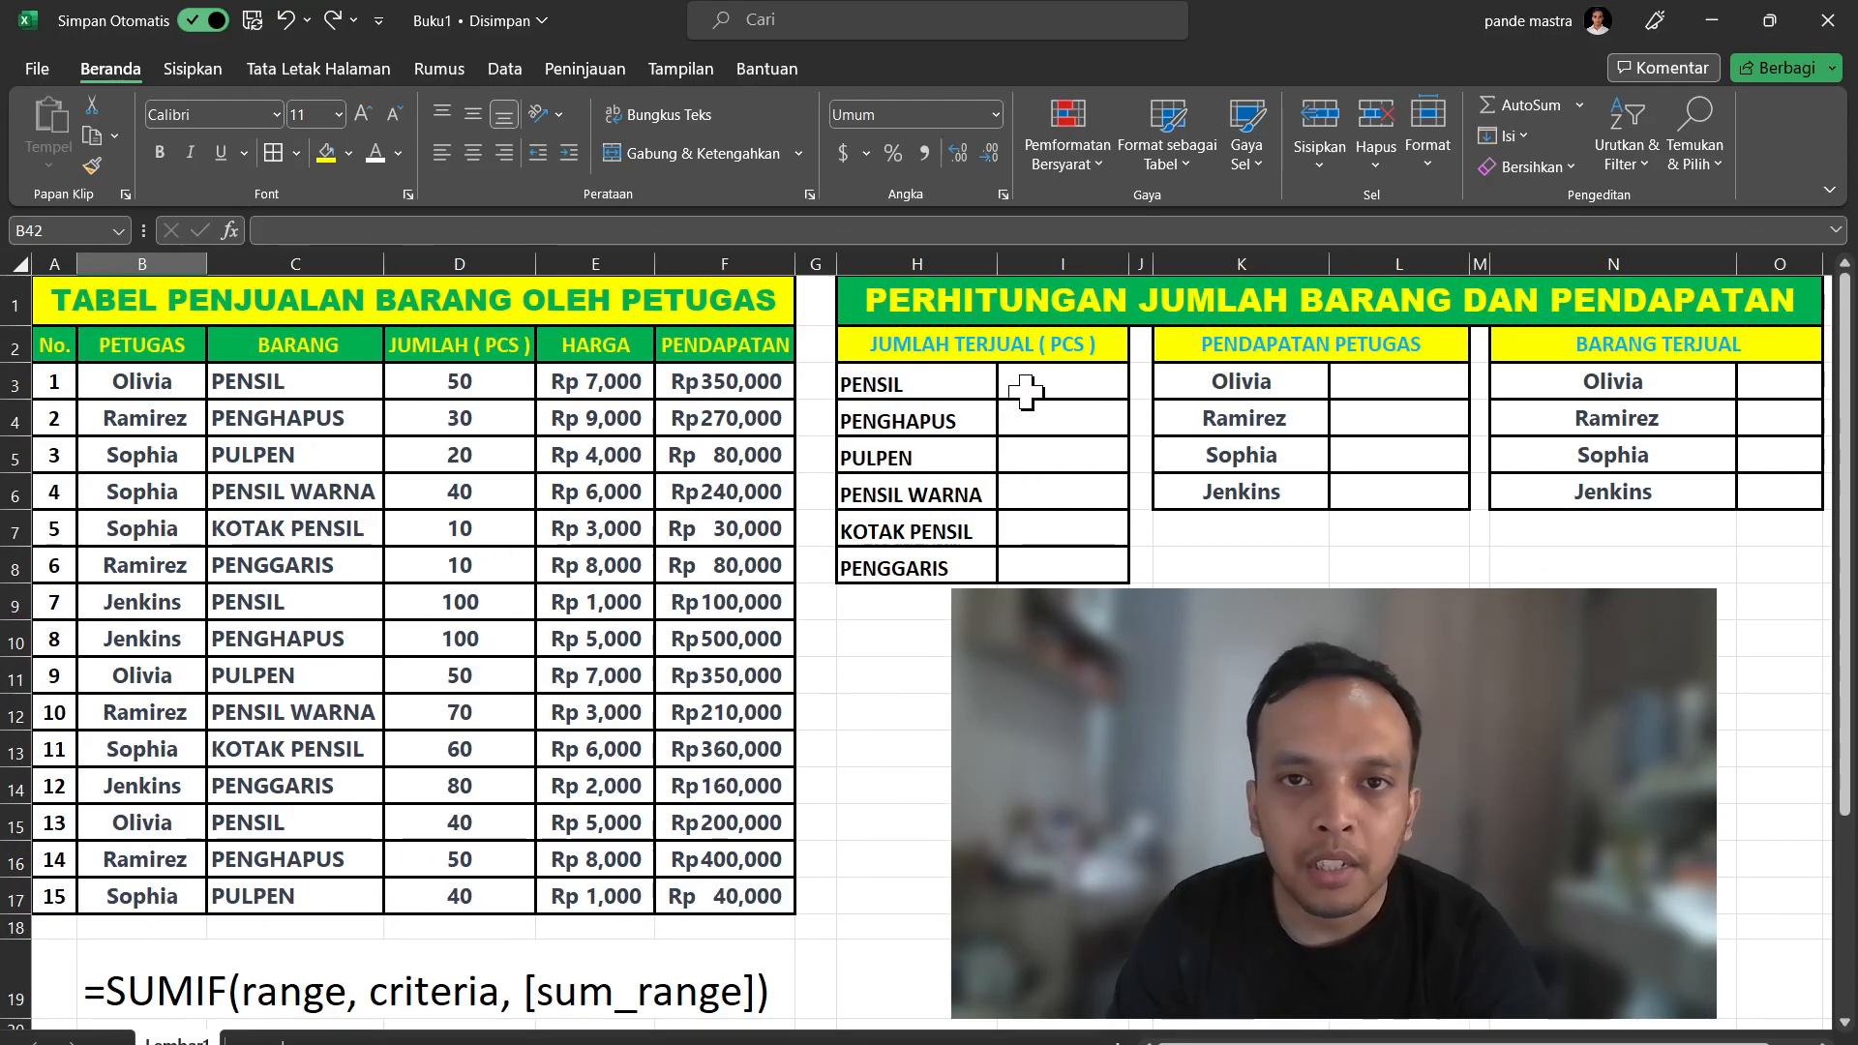
left_click(939, 387)
left_click(1025, 392)
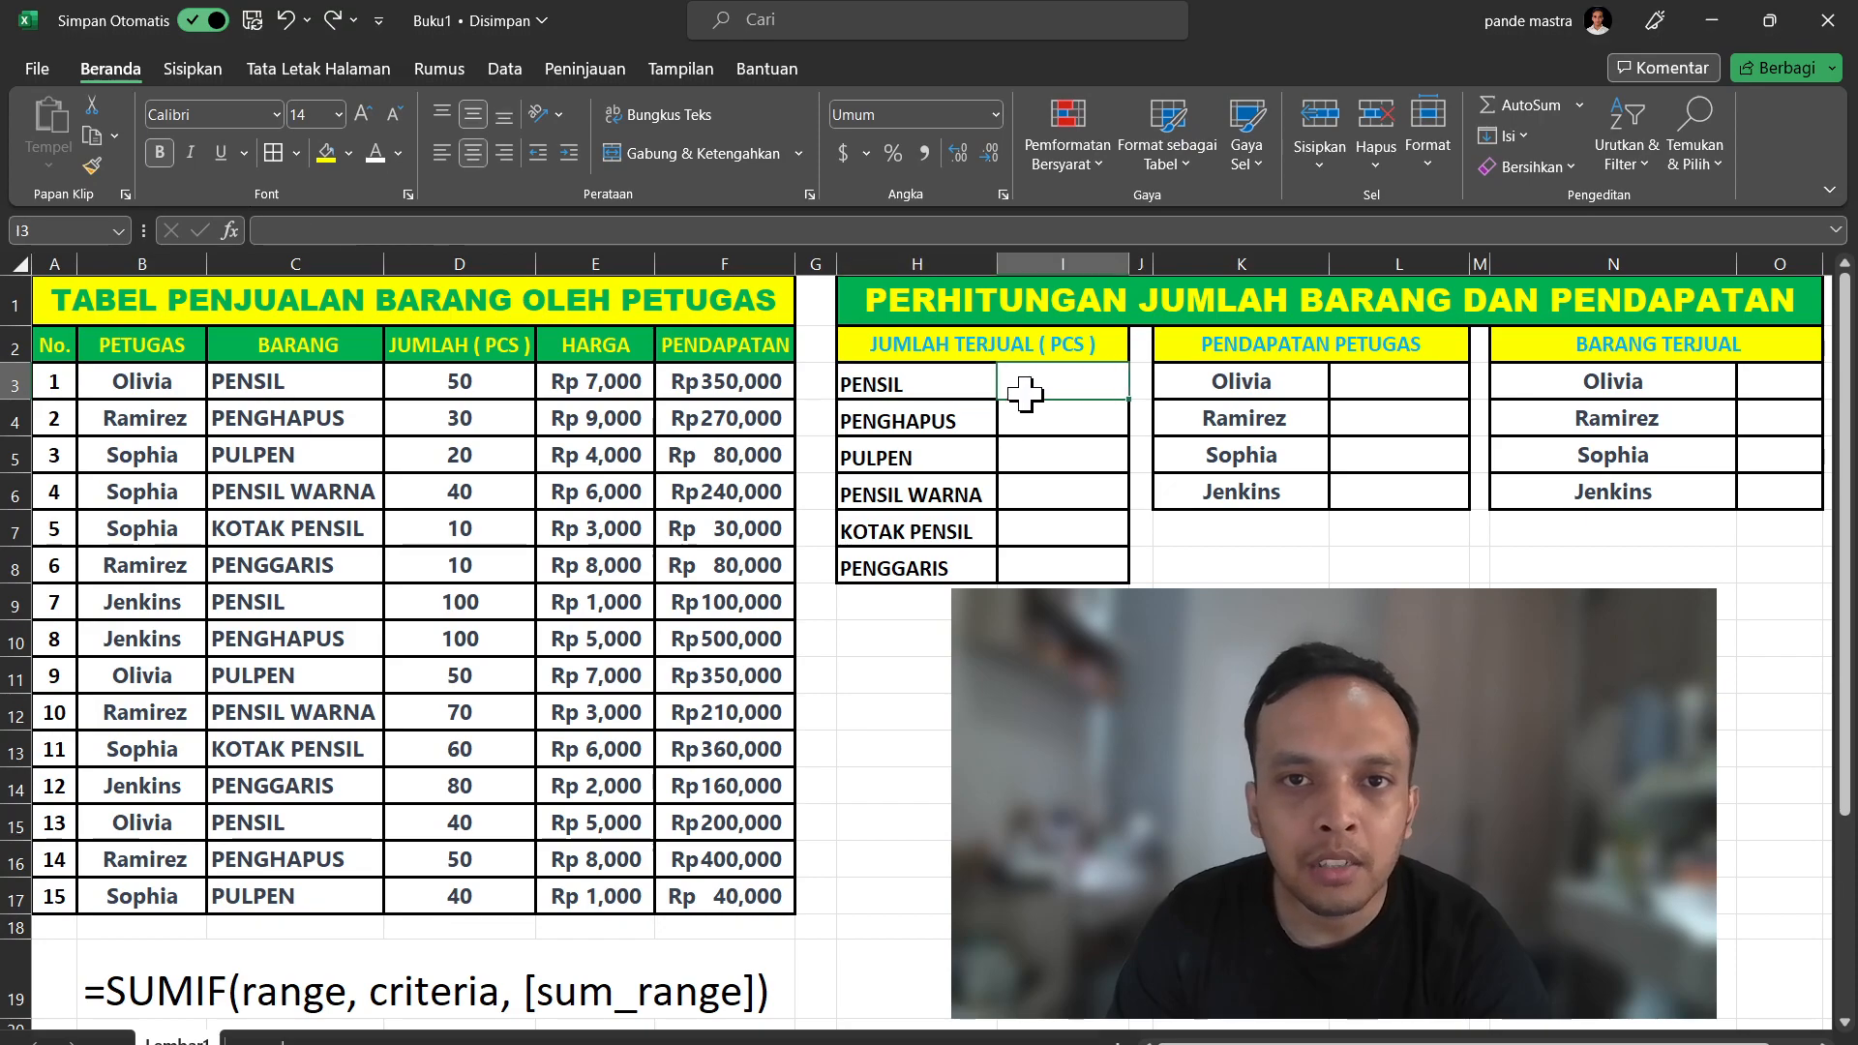
left_click(259, 380)
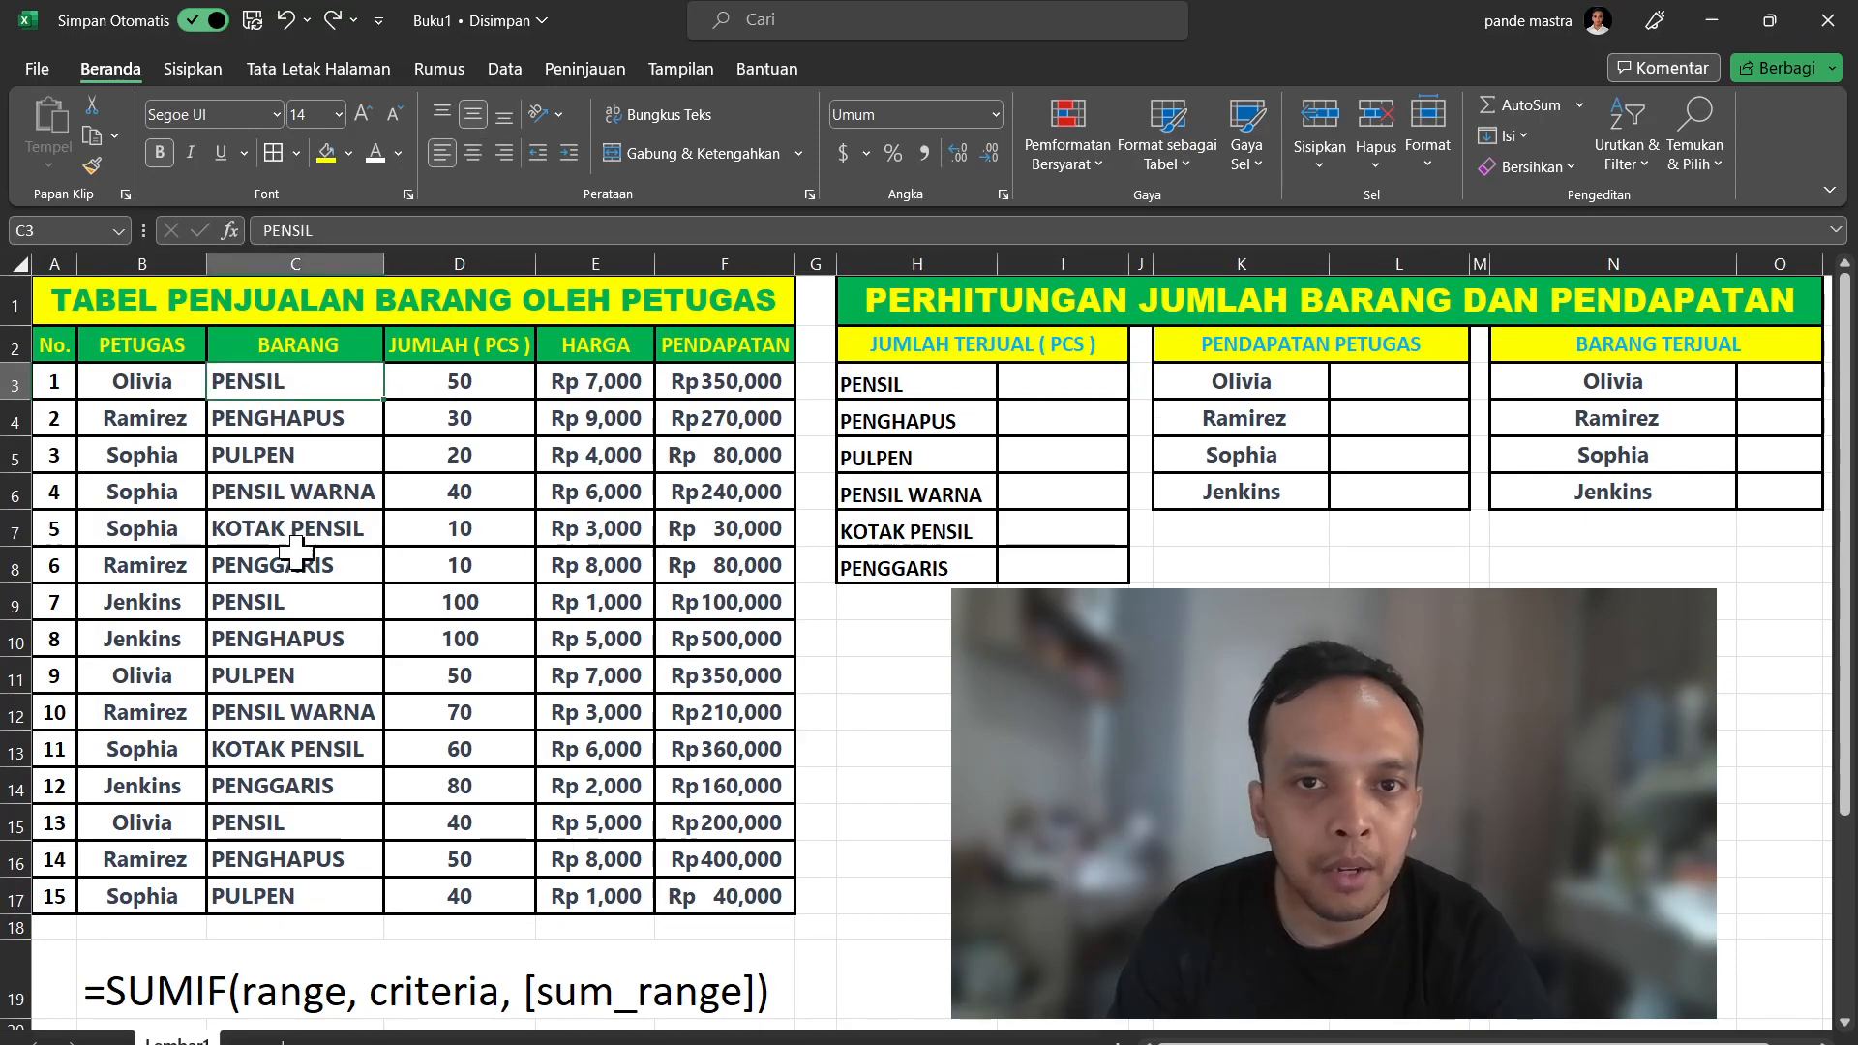
left_click(271, 600)
left_click(270, 677)
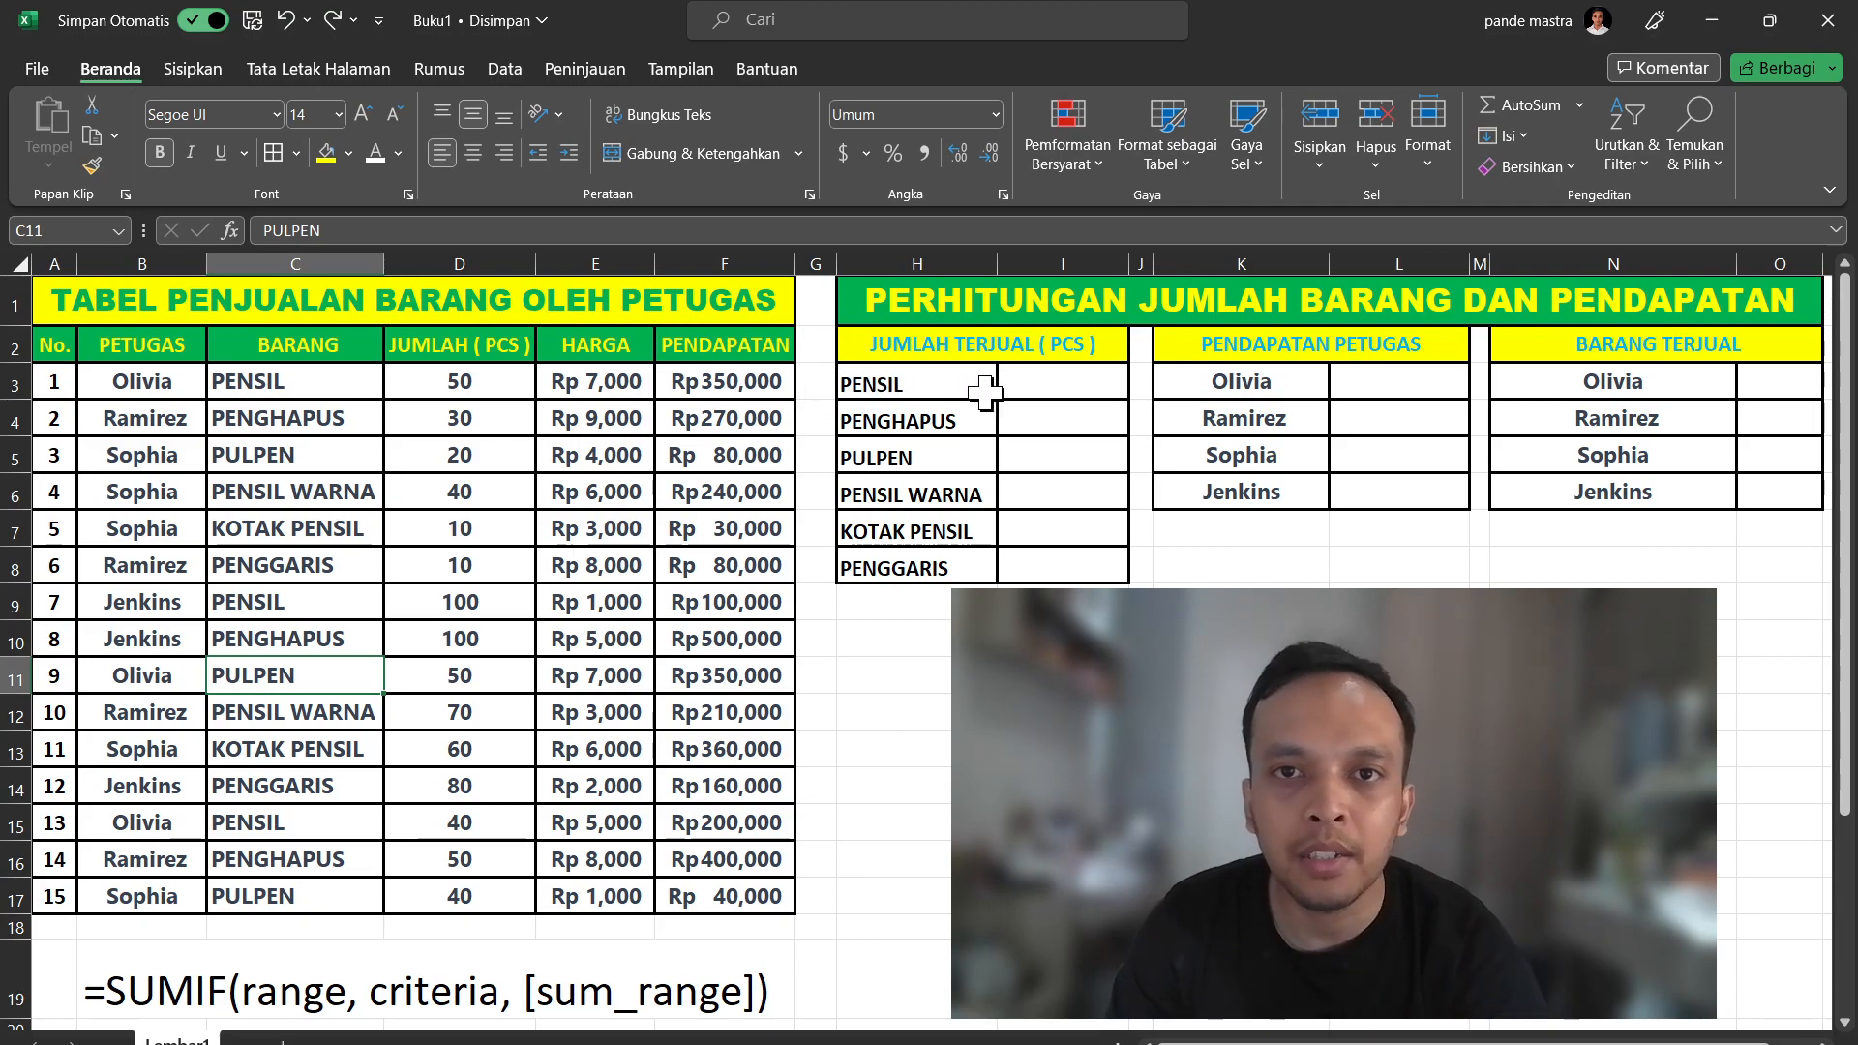
Total the PENSIL quantity sold in I3 with =SUMIF($C$3:$C$17,C3,$D$3:$D$17)
left_click(1046, 381)
type("=")
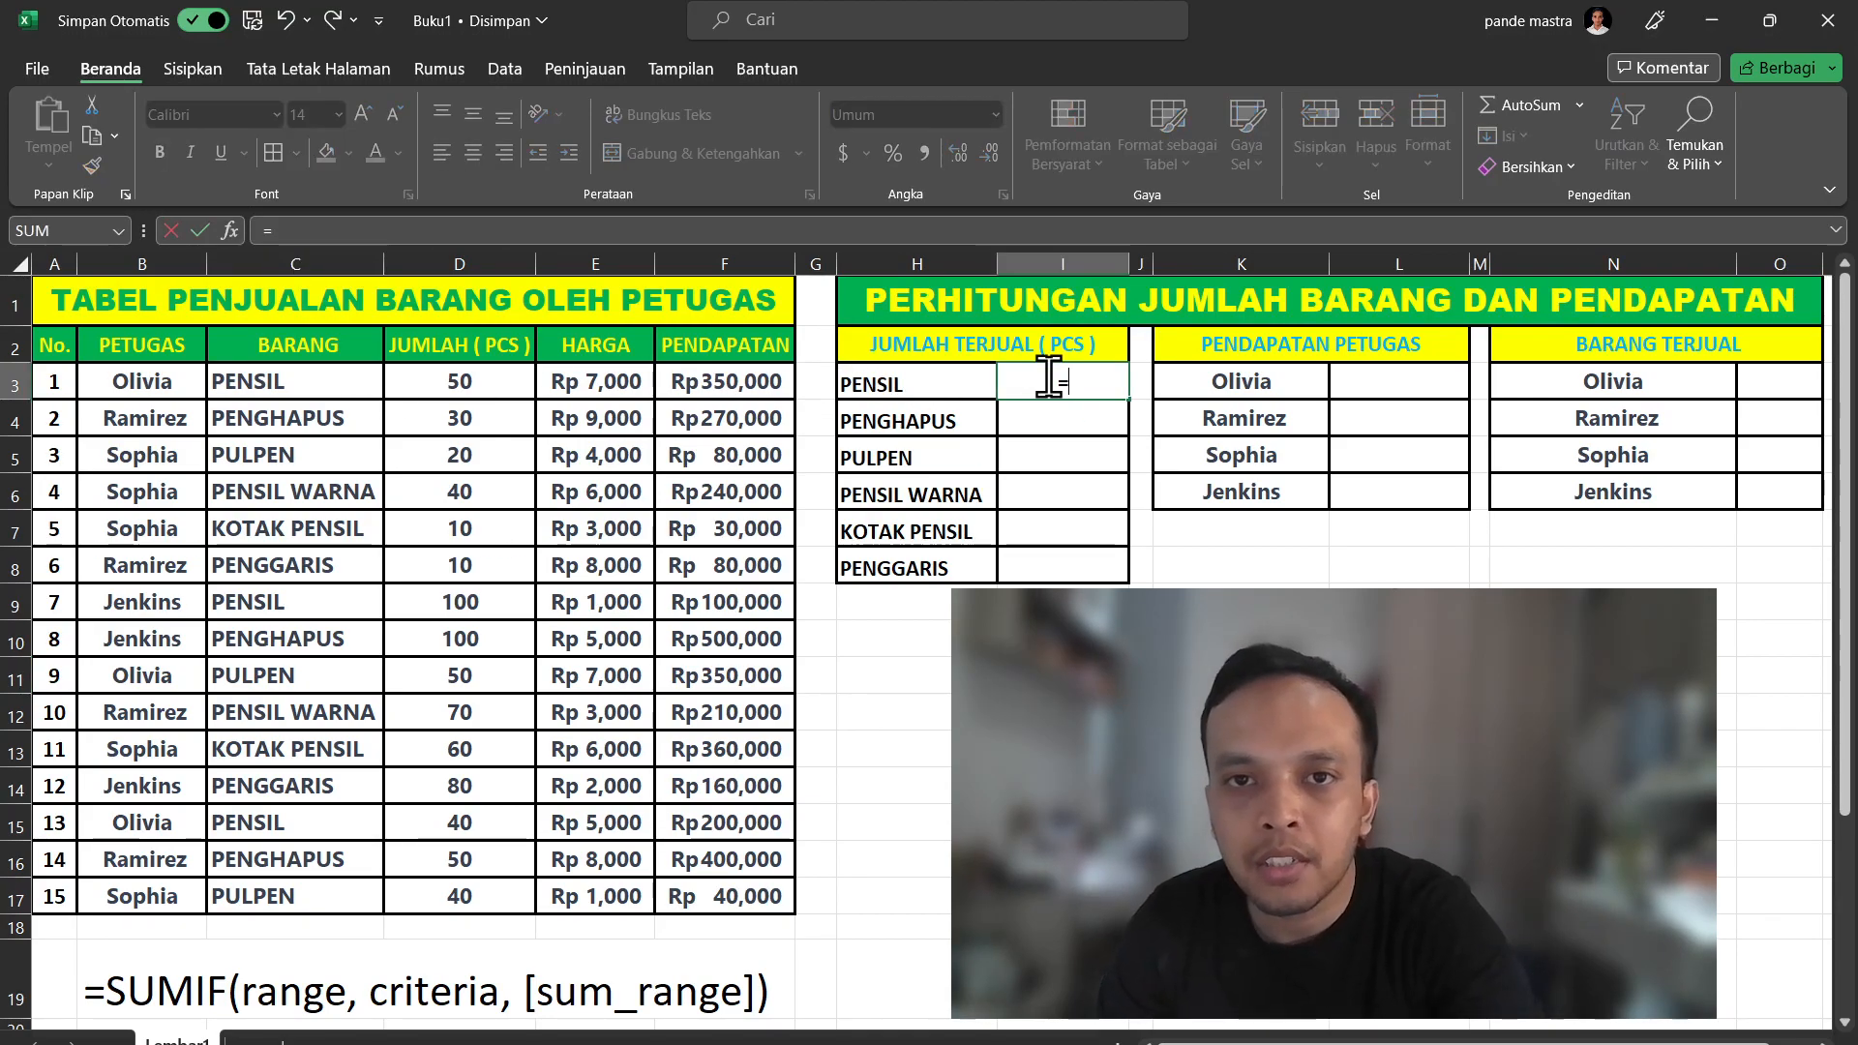
type("Sumif")
double_click(1094, 416)
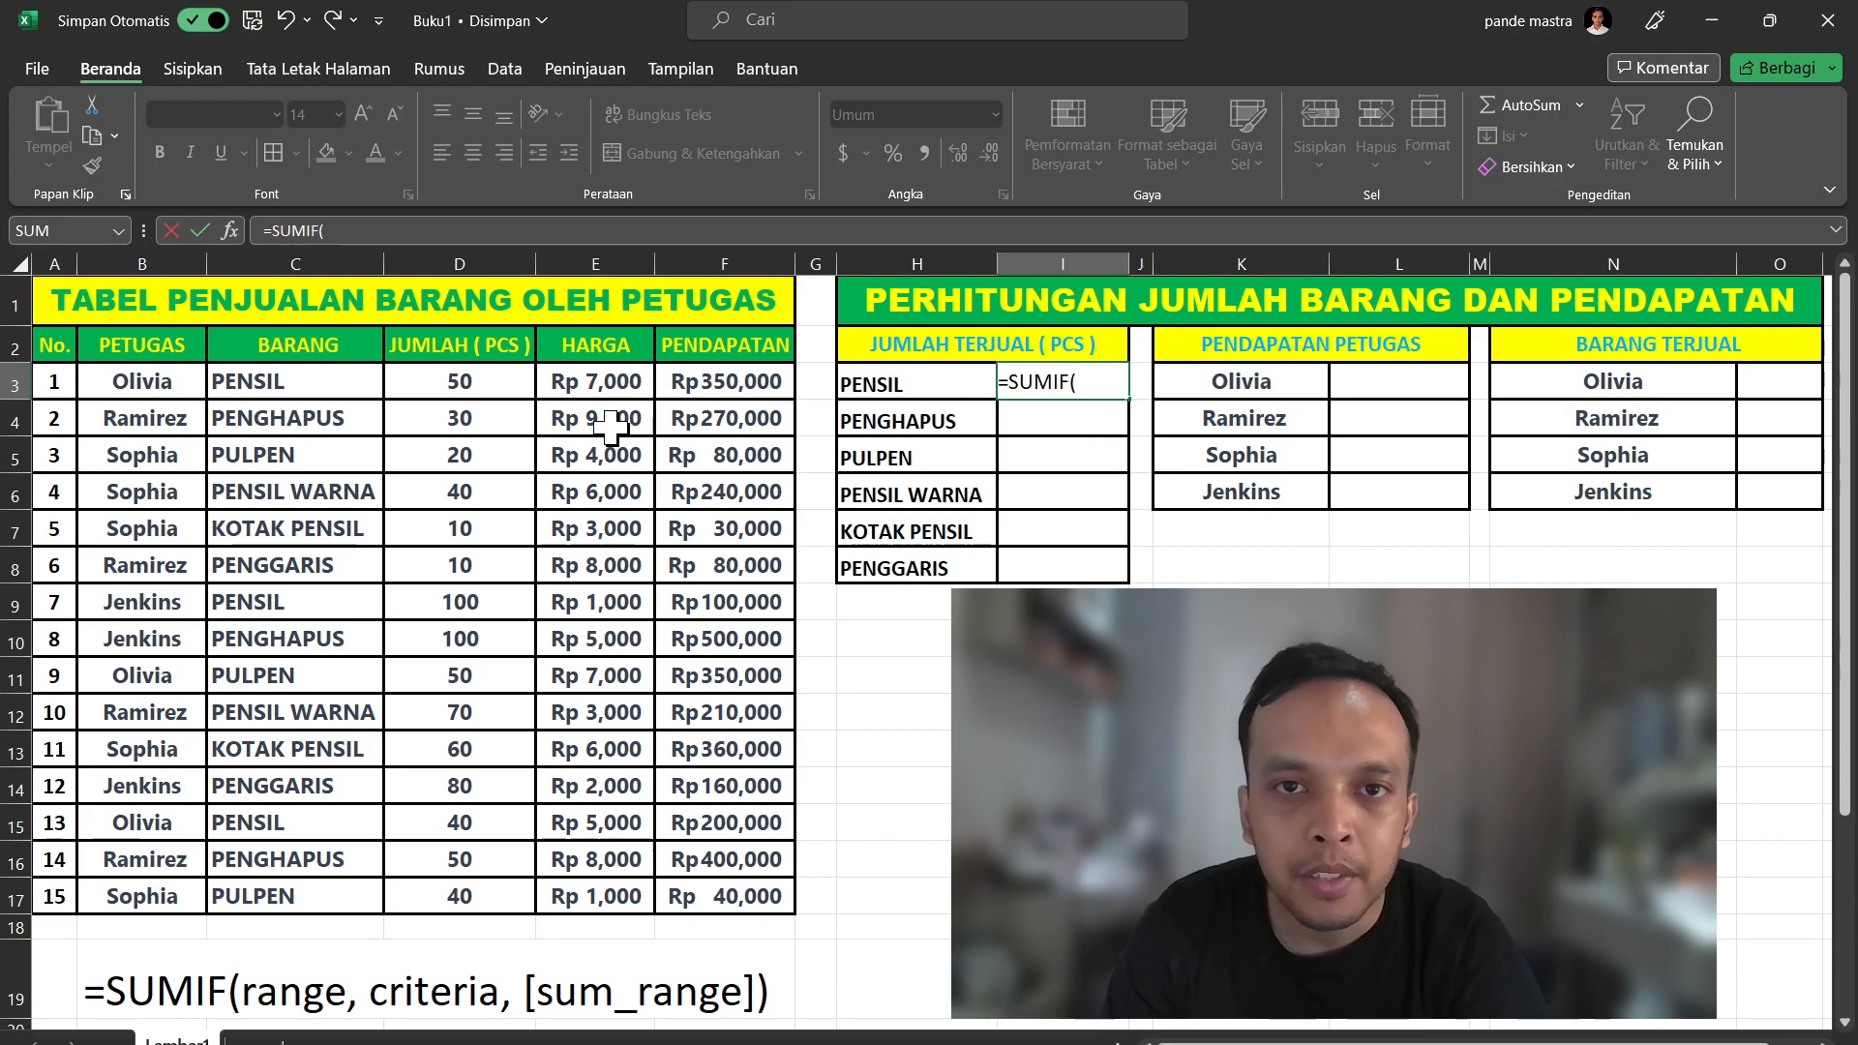
left_click_drag(242, 381, 282, 897)
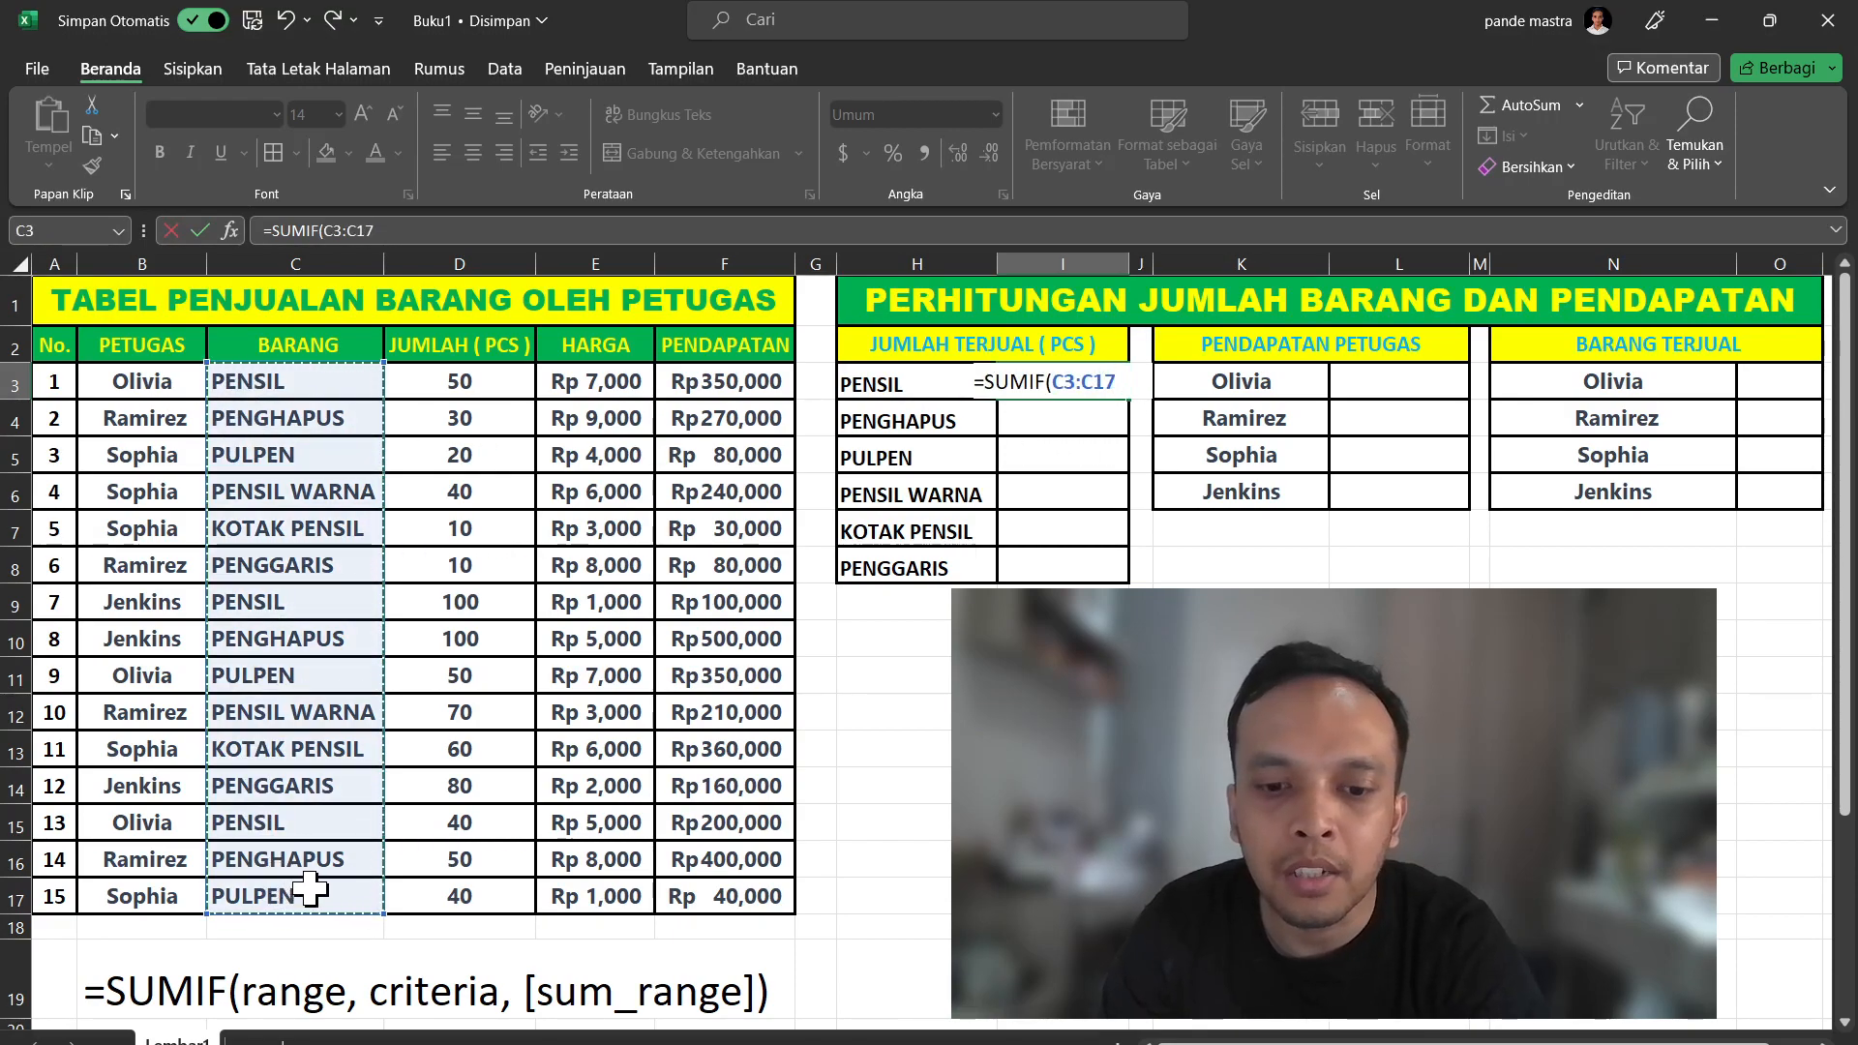
key("F4")
type(",")
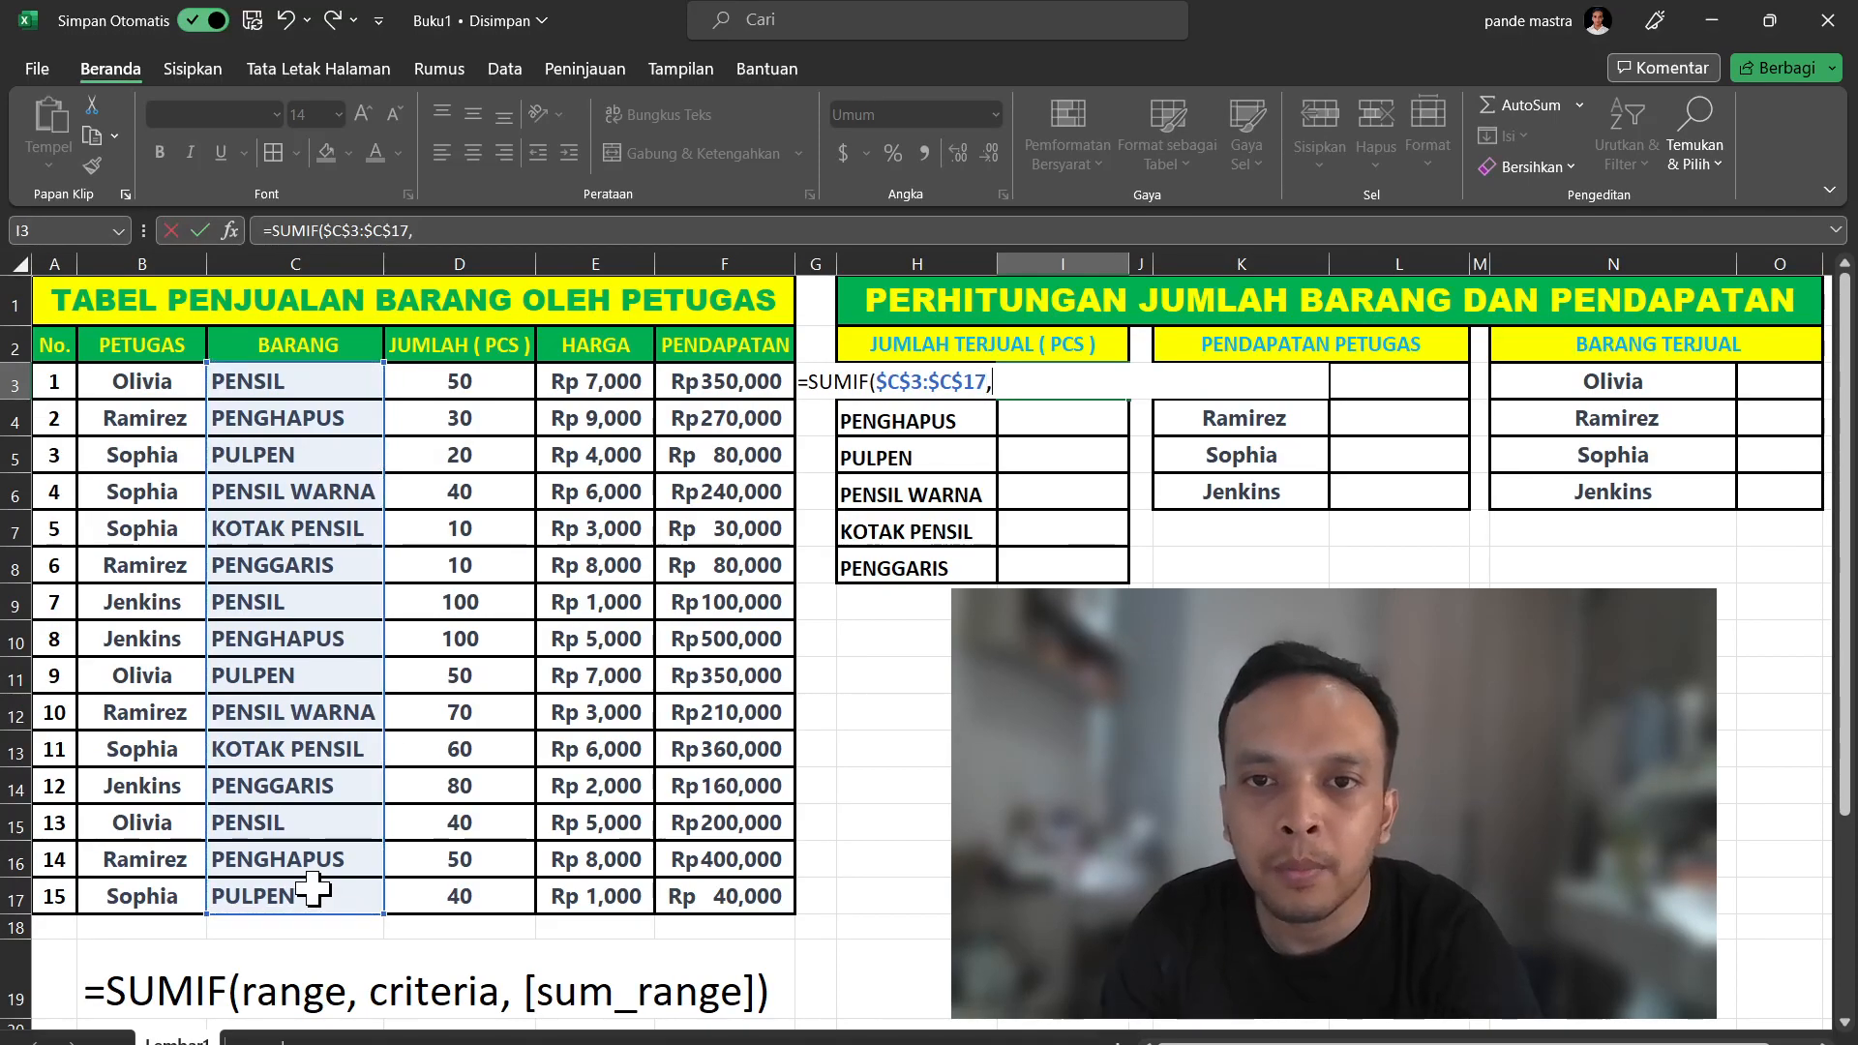
left_click(332, 380)
type(",")
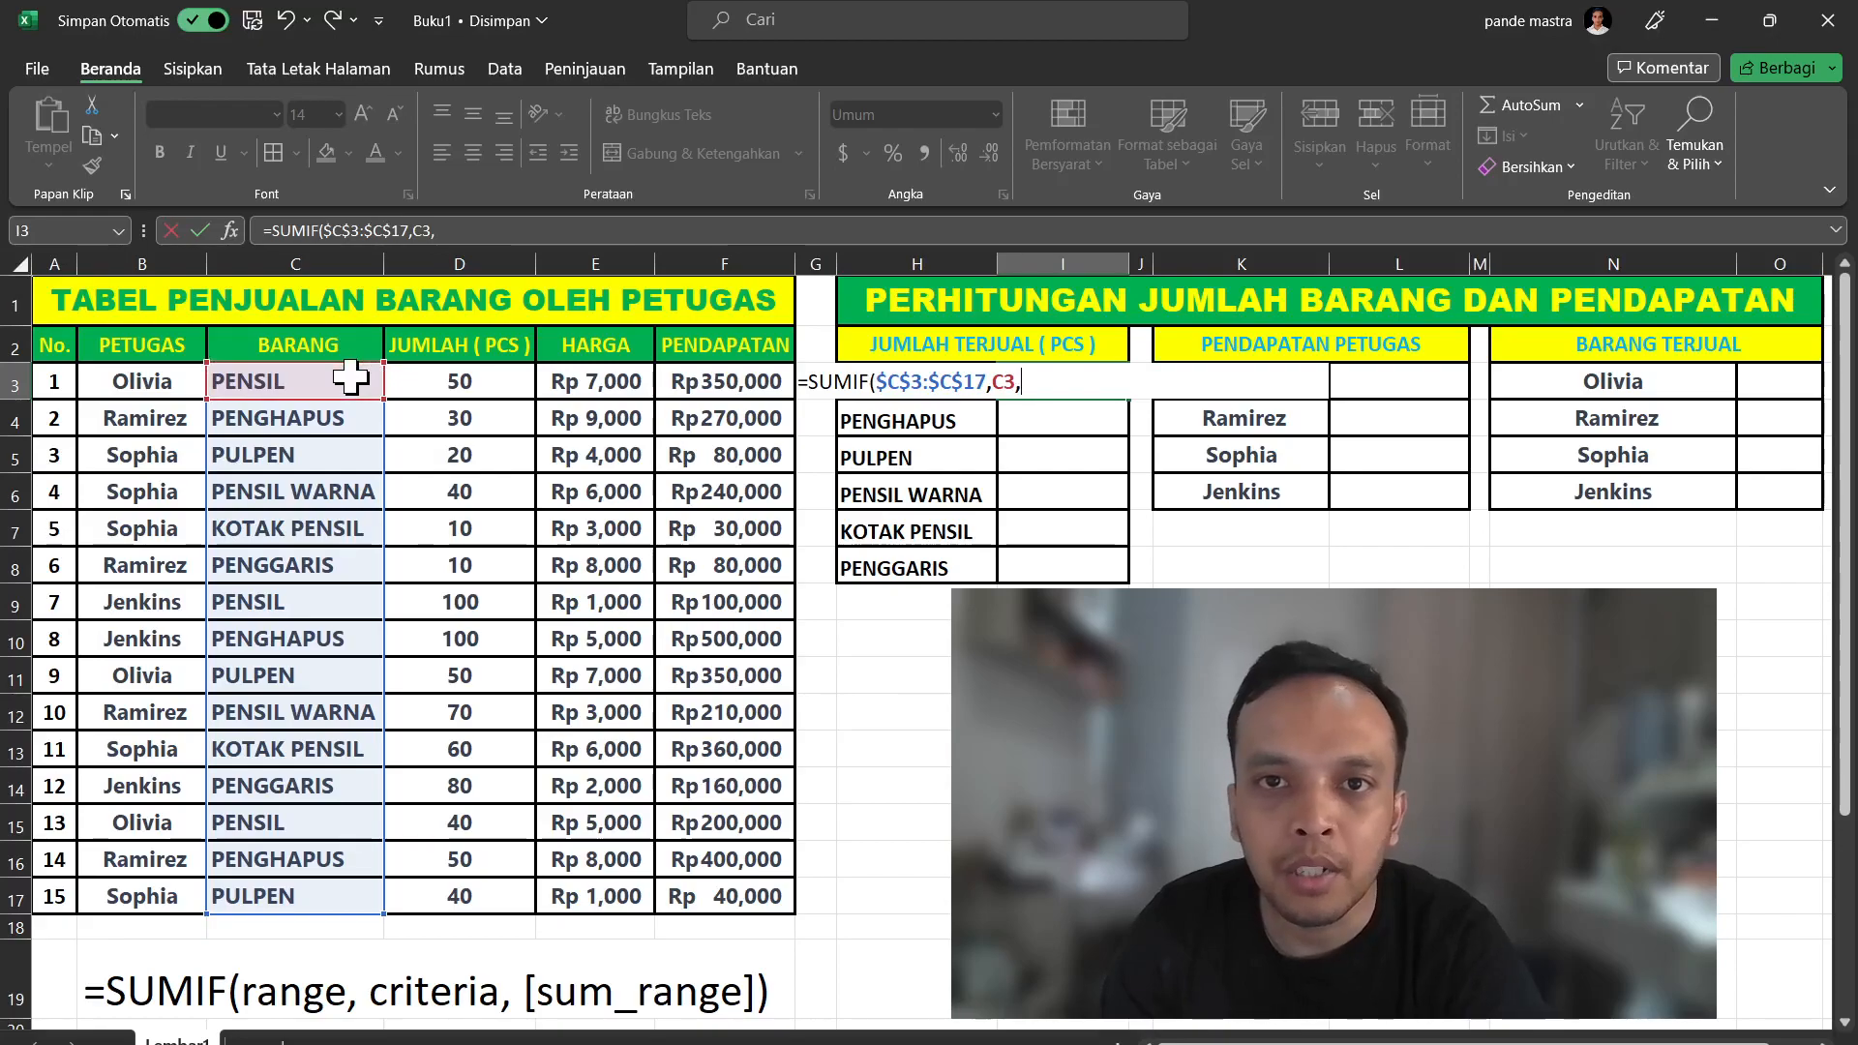
left_click_drag(479, 383, 477, 905)
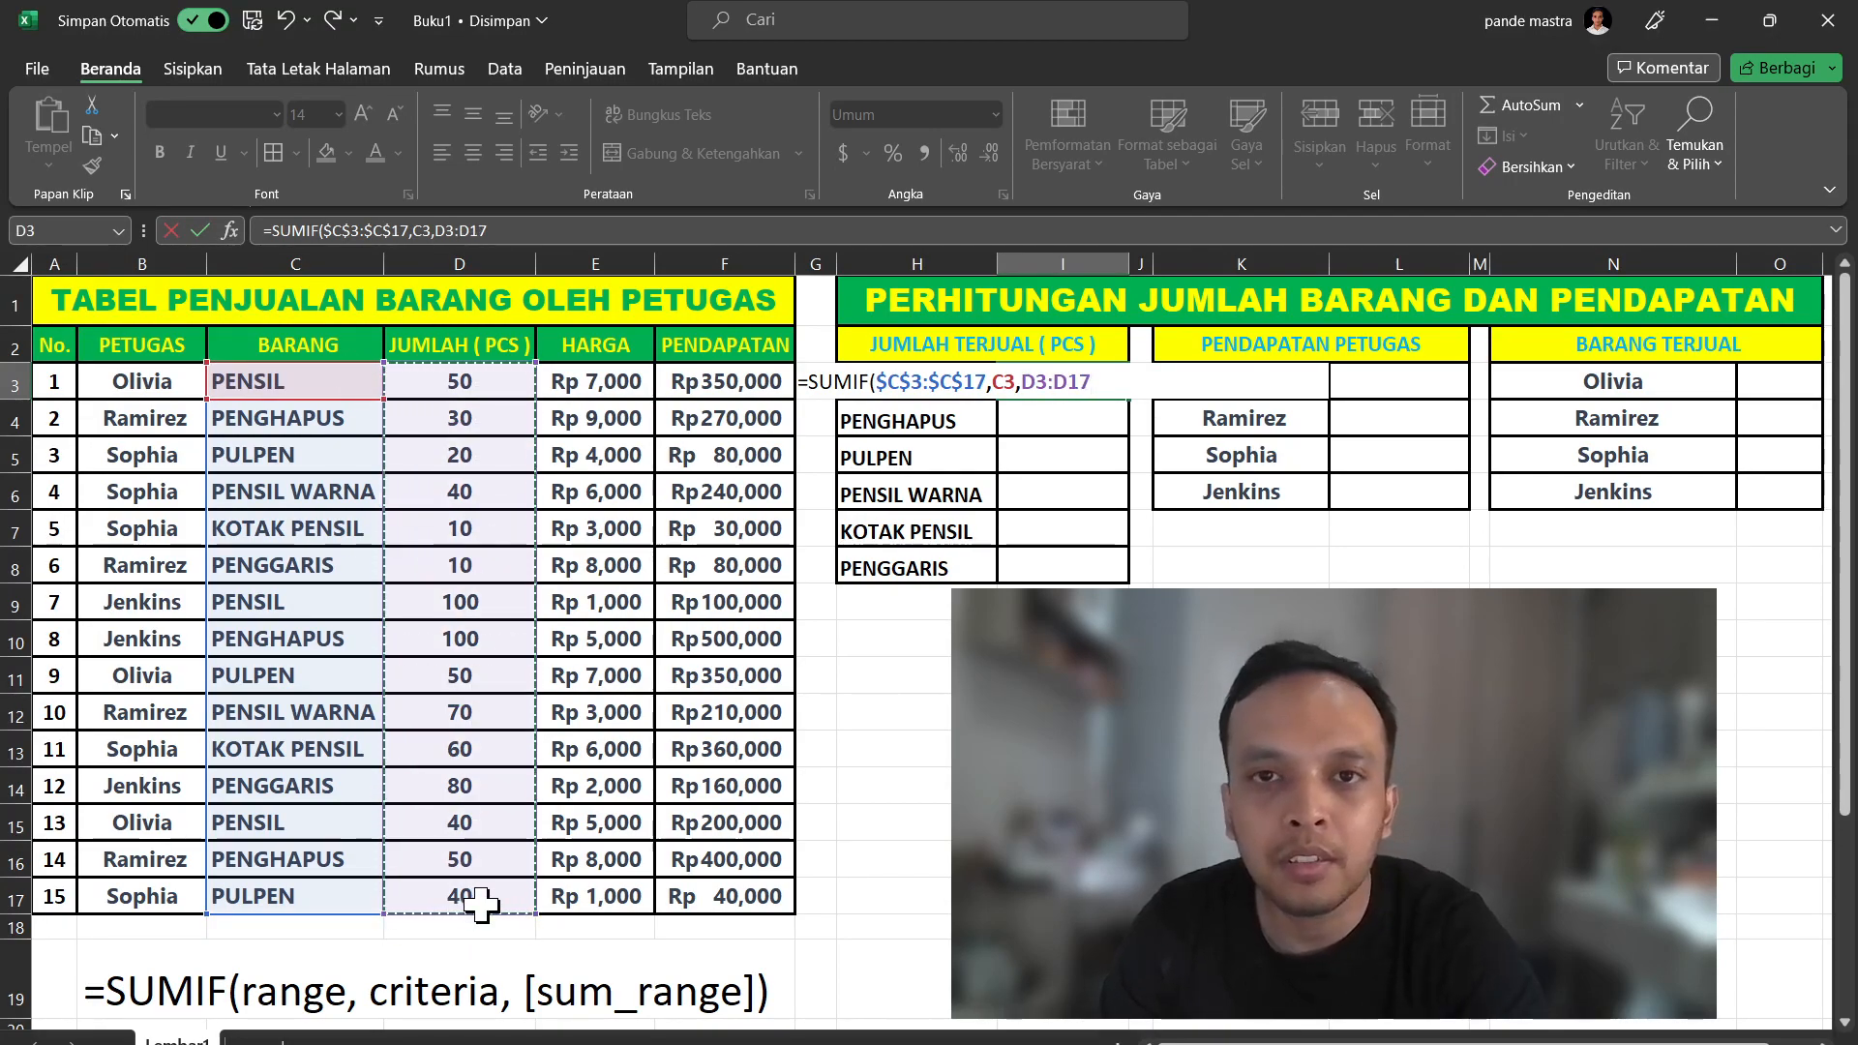
key("F4")
type(")")
key("Return")
left_click(1038, 374)
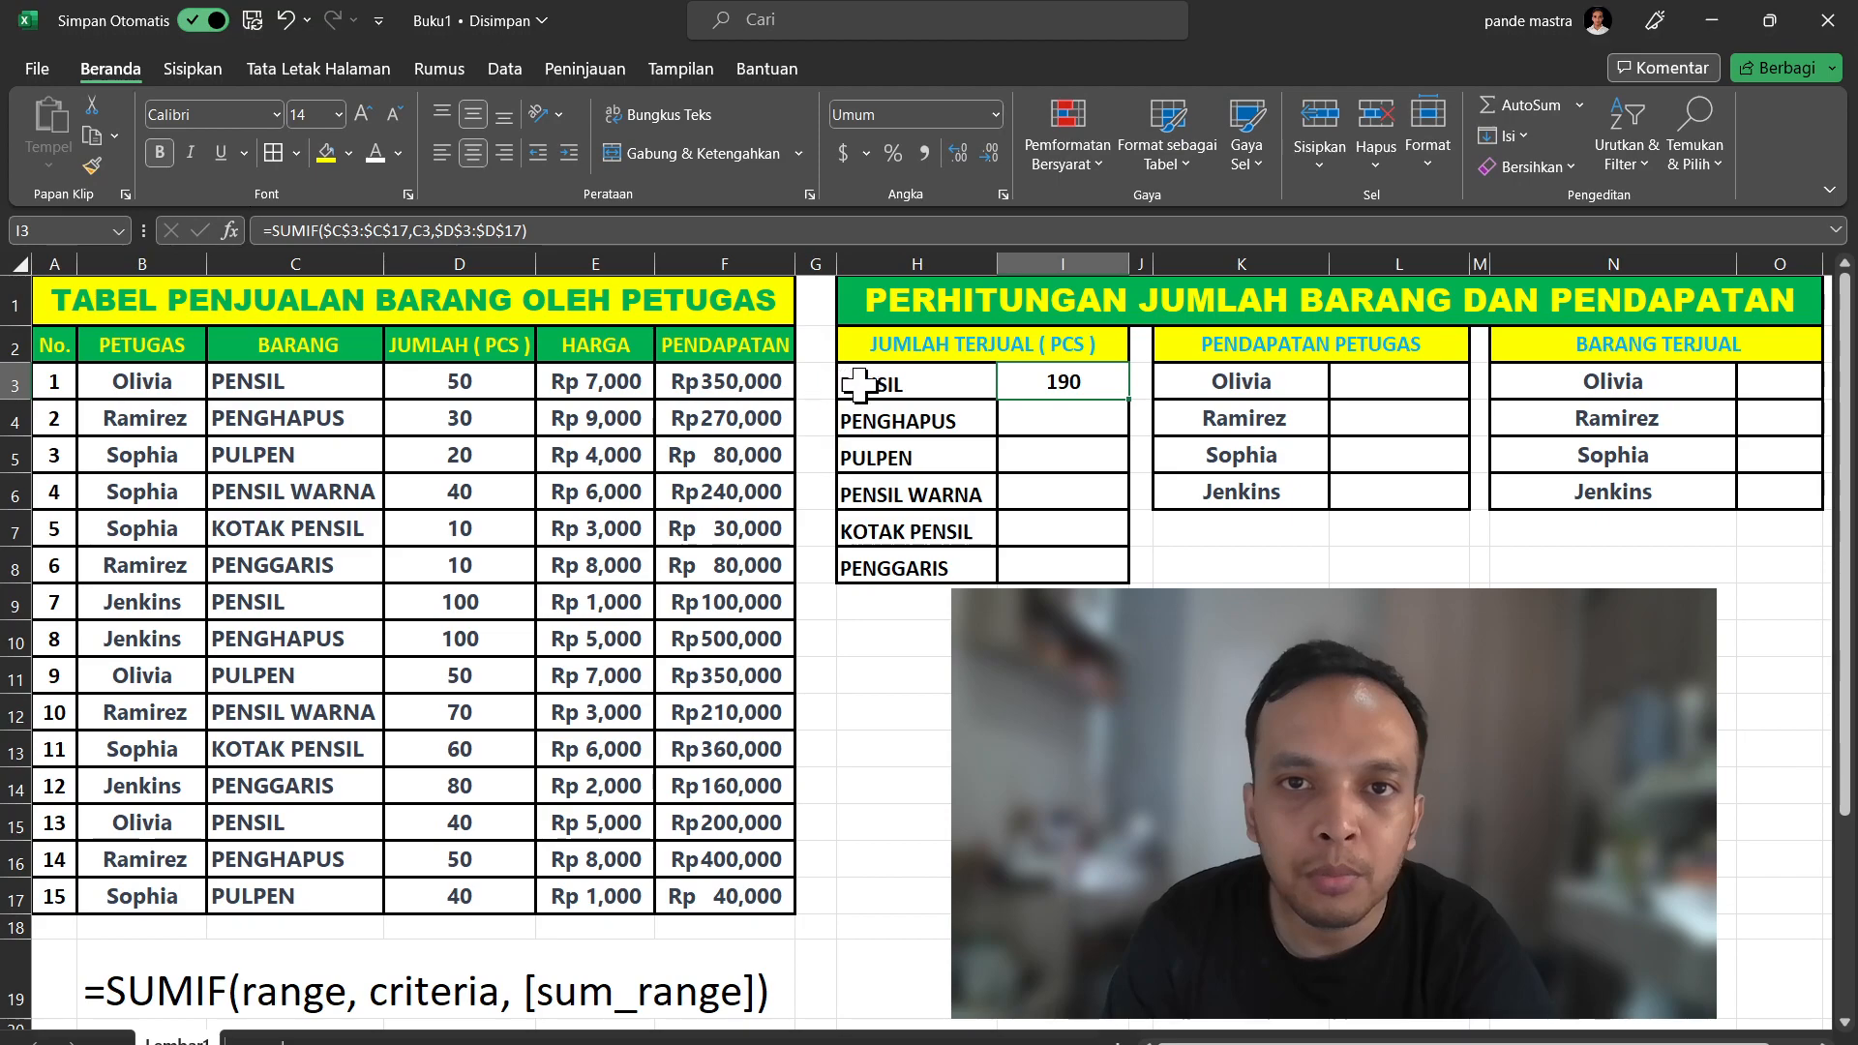
Check the PENSIL total with a scratch formula =D3+D9+D15 in the empty cell I12
left_click(1019, 716)
type("=")
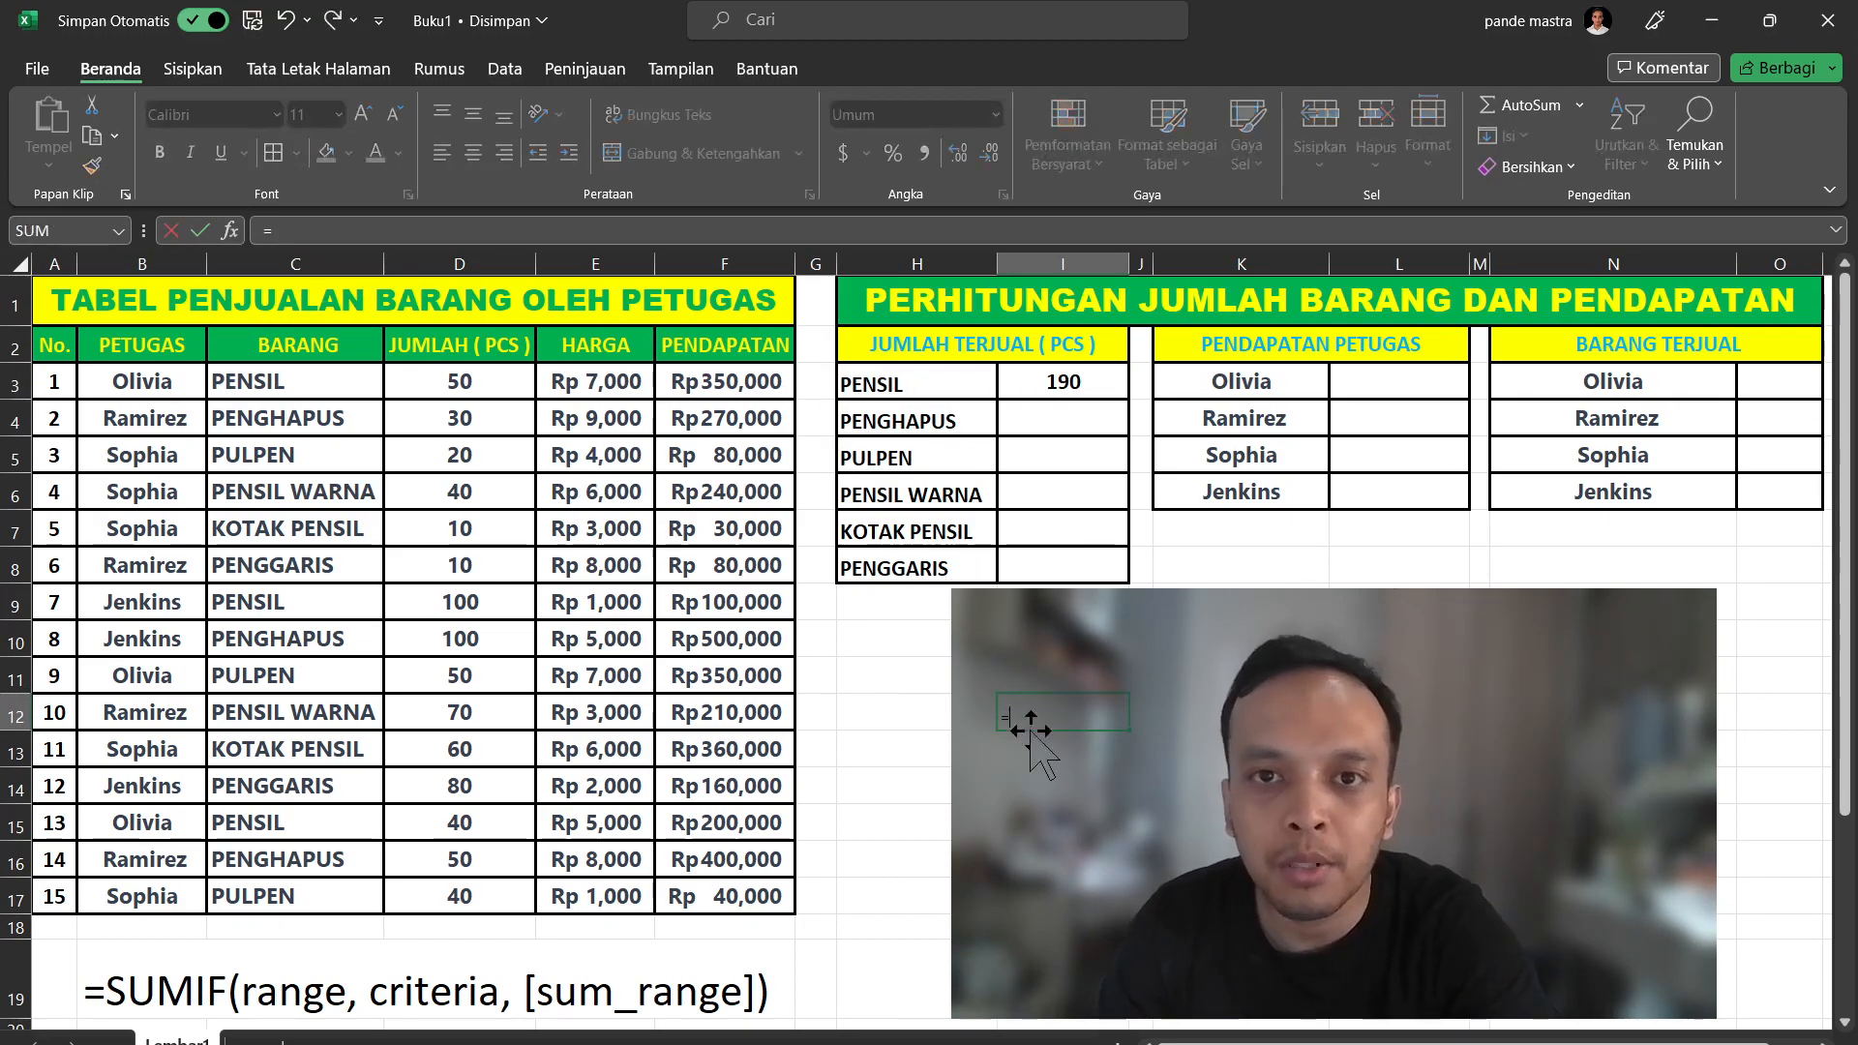
left_click(459, 384)
type("+")
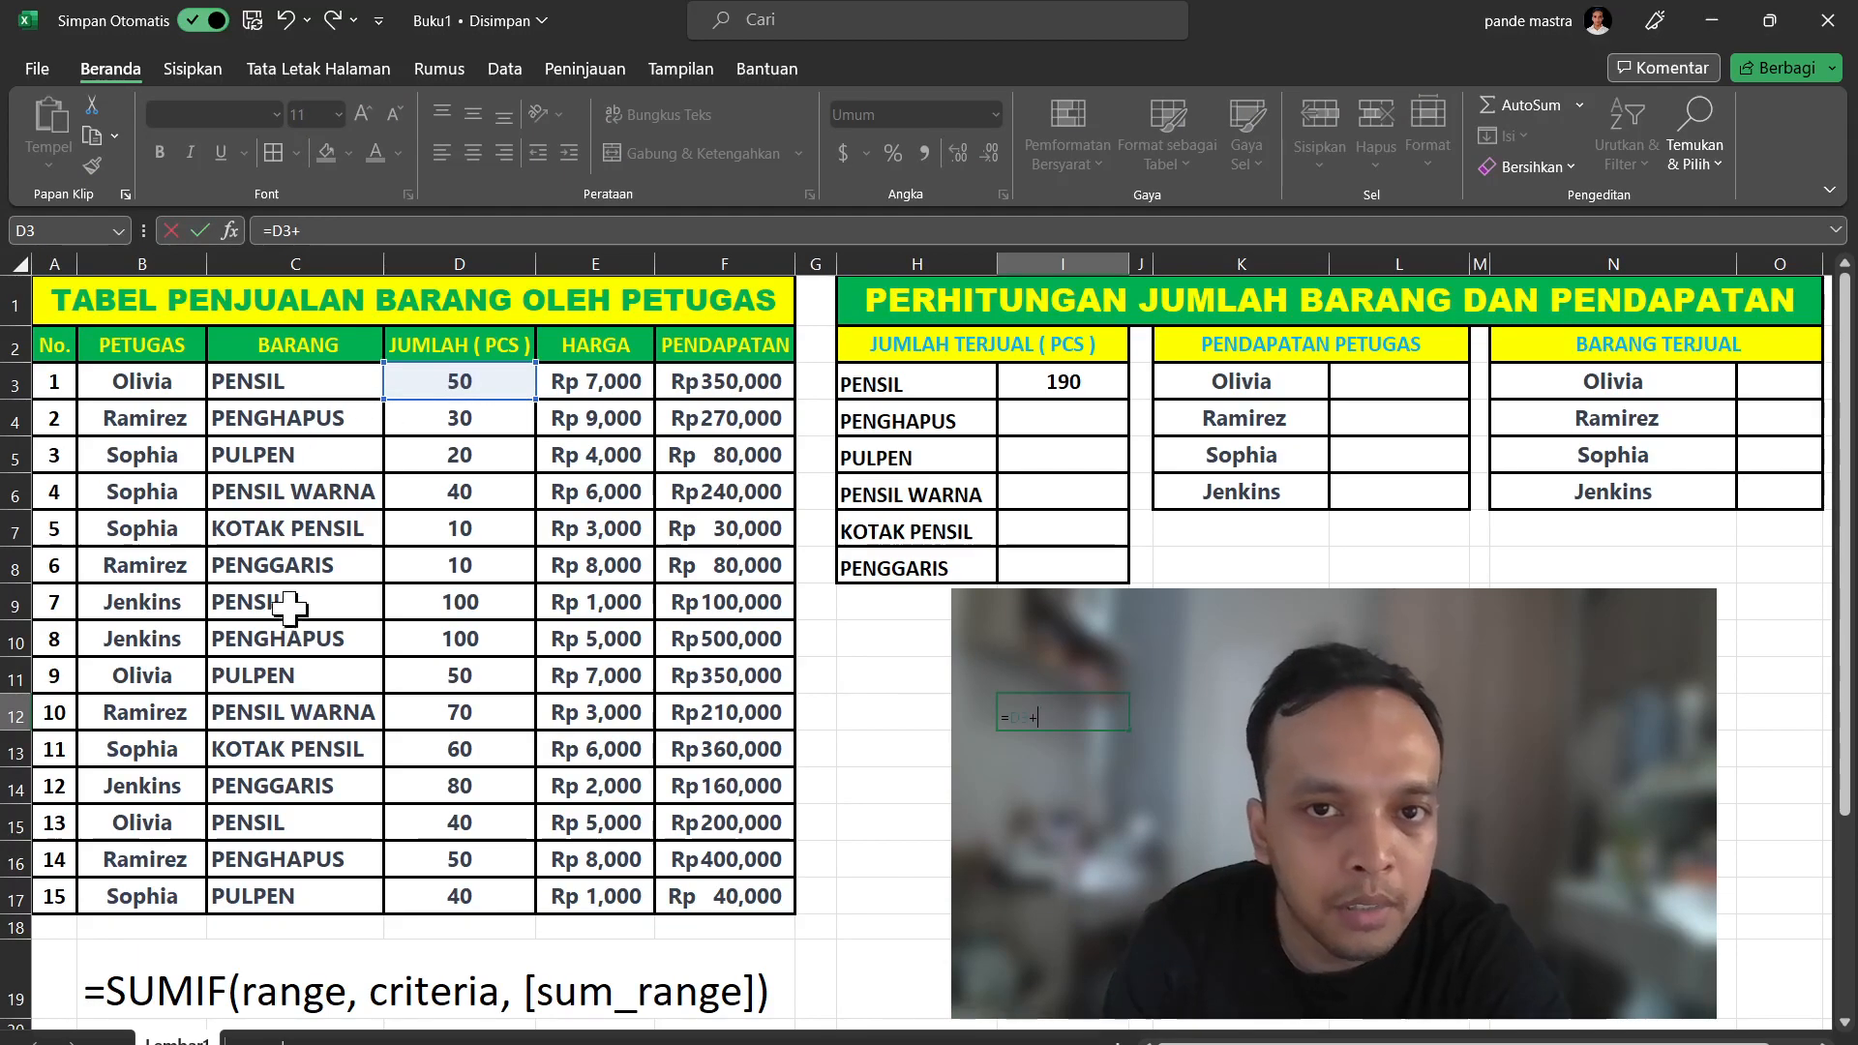
left_click(466, 602)
type("+")
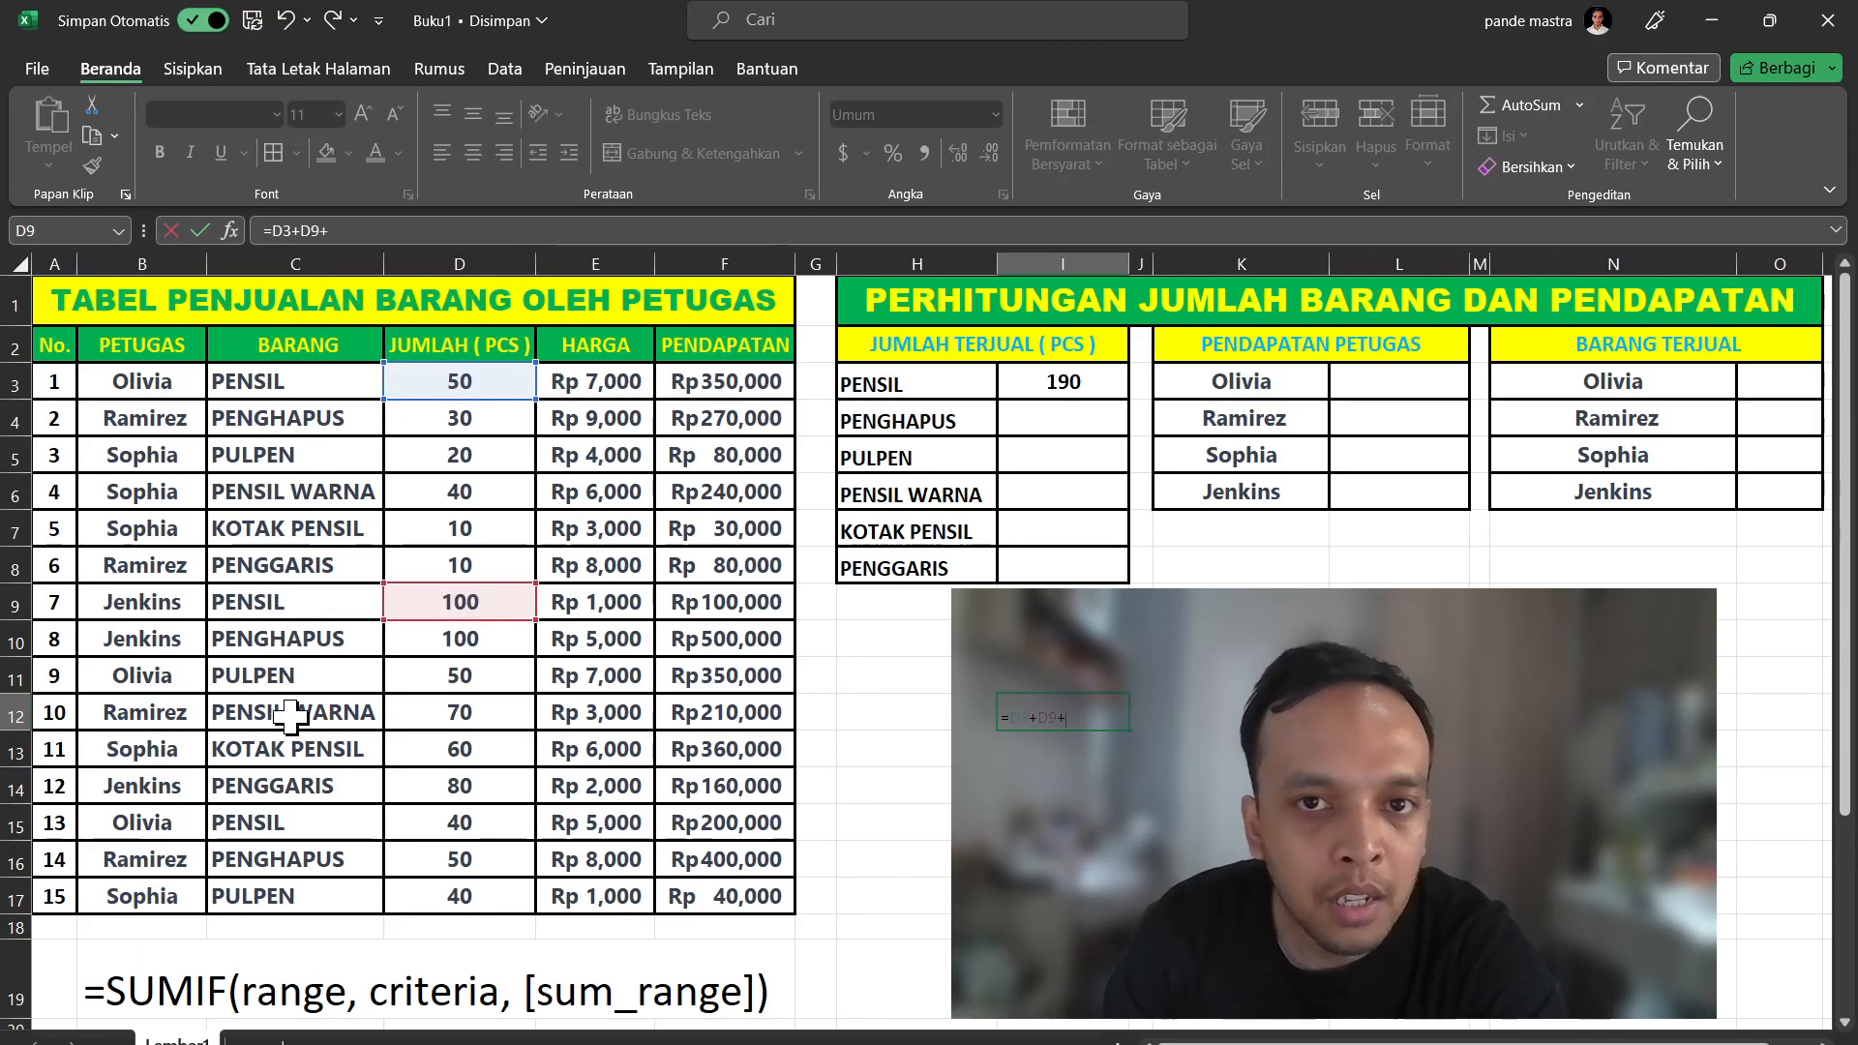
left_click(452, 820)
key("Return")
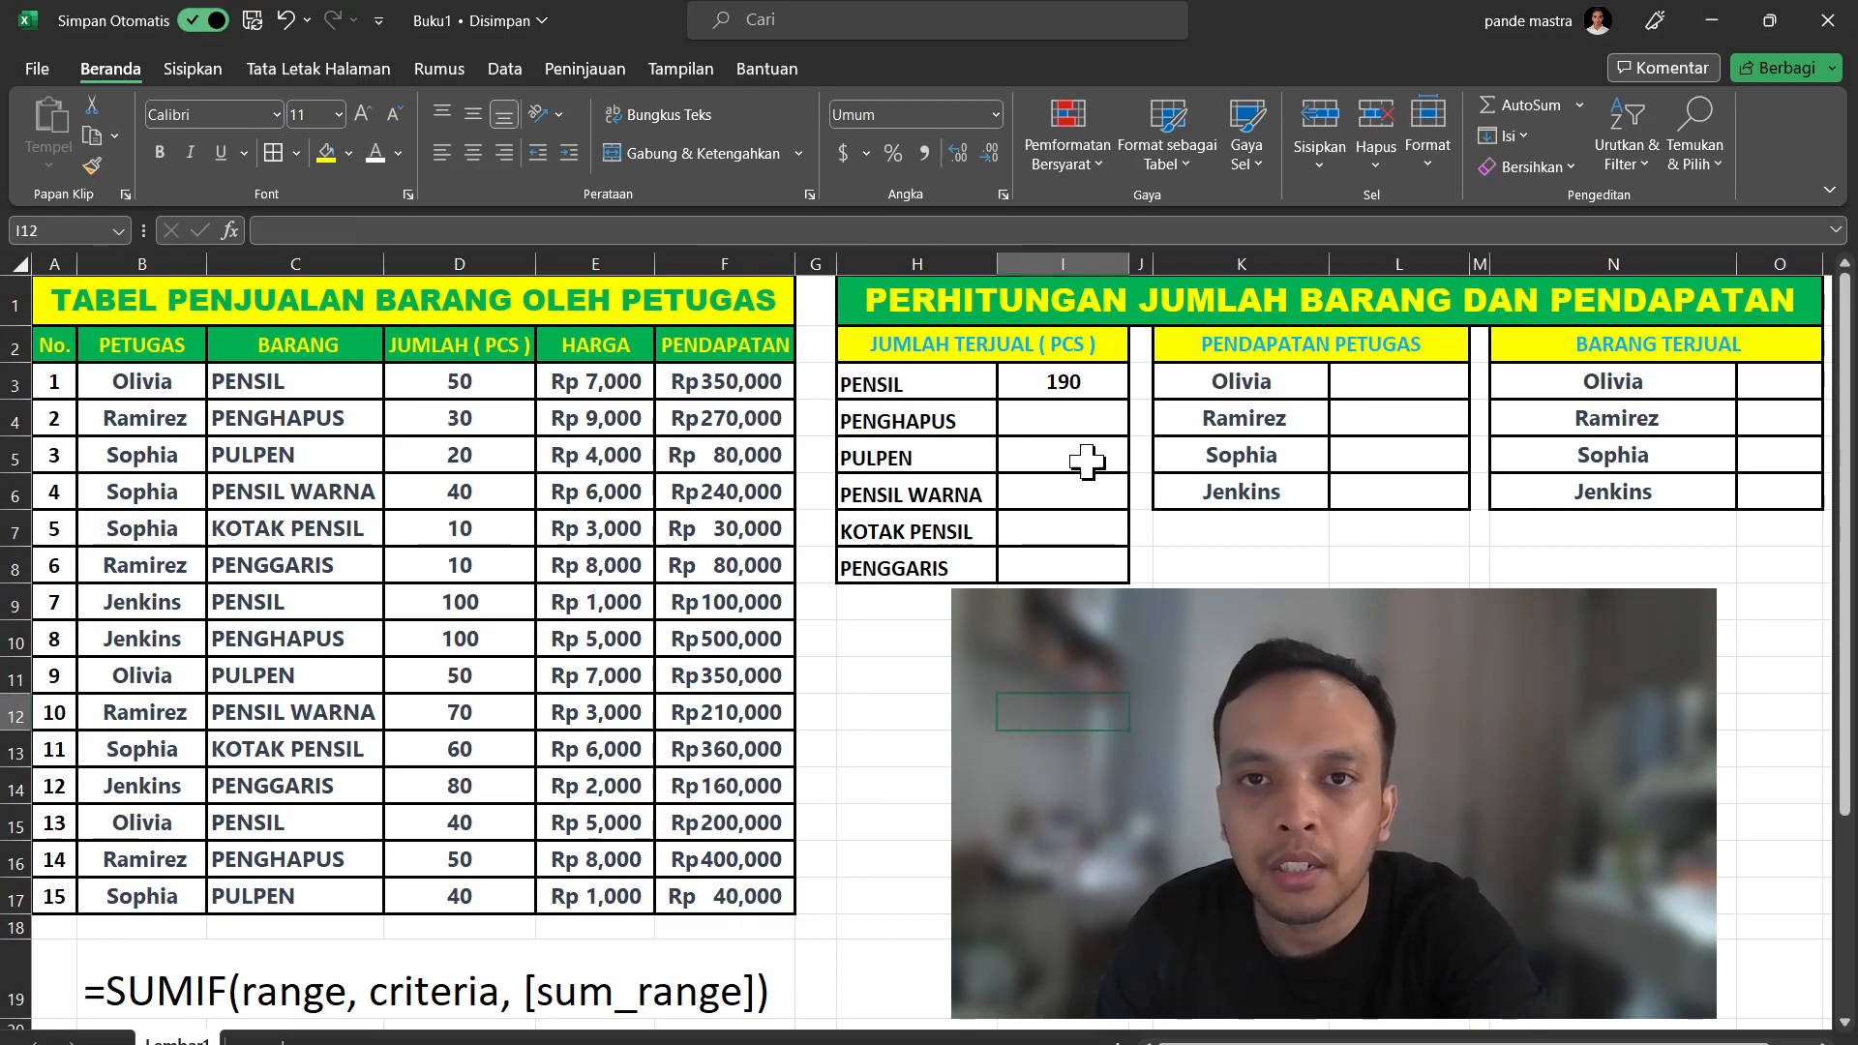
Fill the SUMIF formula from I3 down to I8 for the remaining items
left_click(1075, 392)
left_click_drag(1129, 398, 1113, 571)
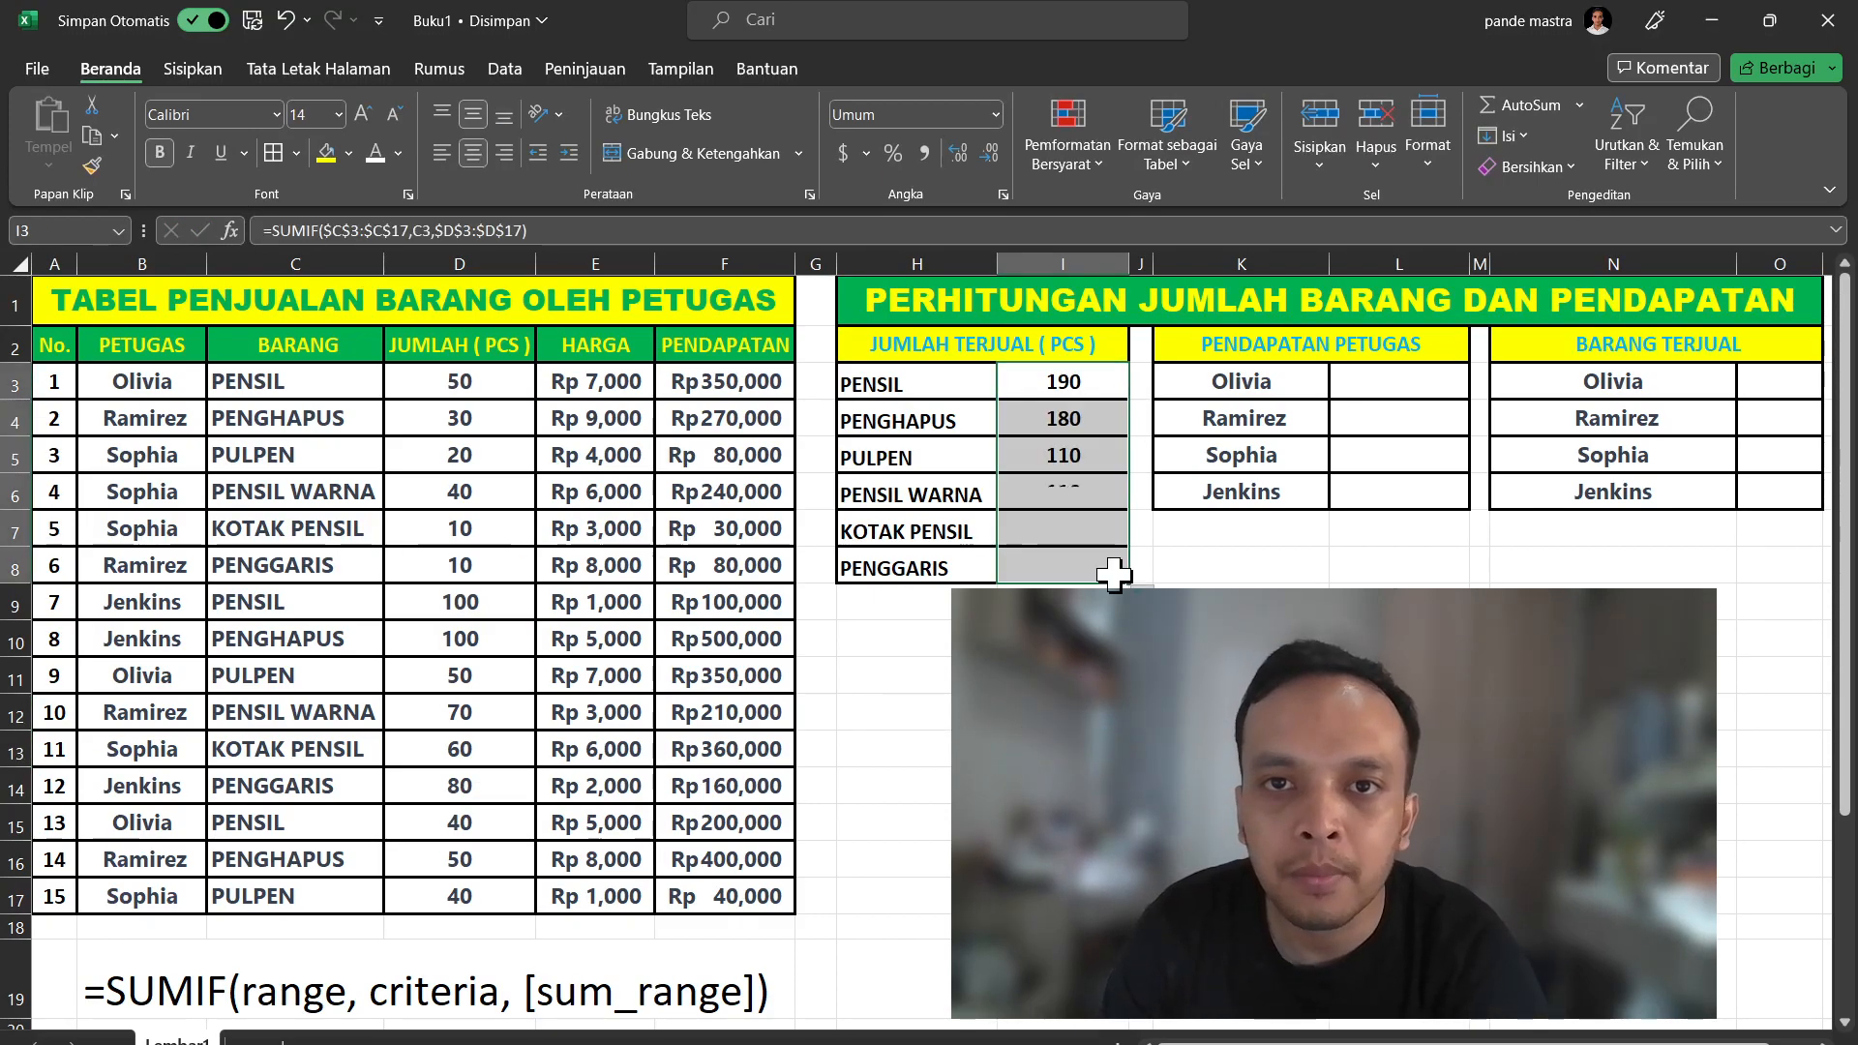
Examine the criteria reference in each copied SUMIF formula from I4 through I8
double_click(1060, 421)
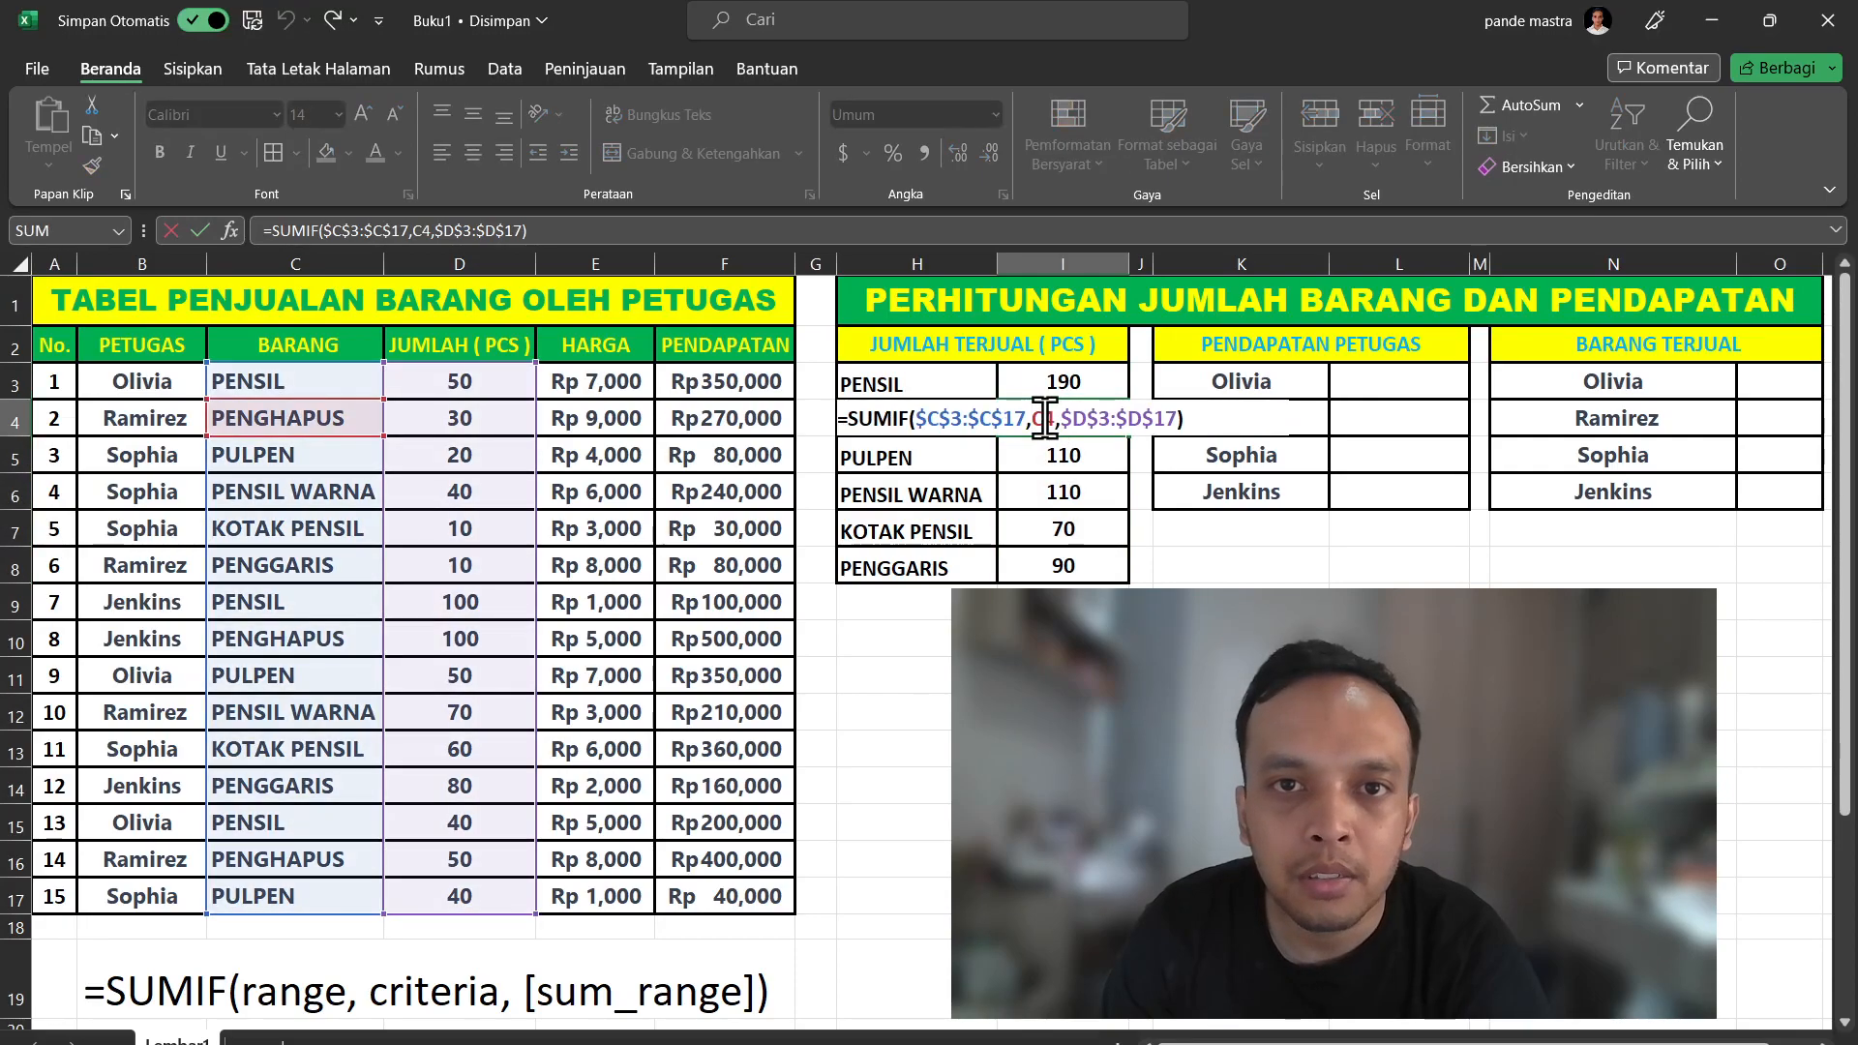
double_click(1044, 418)
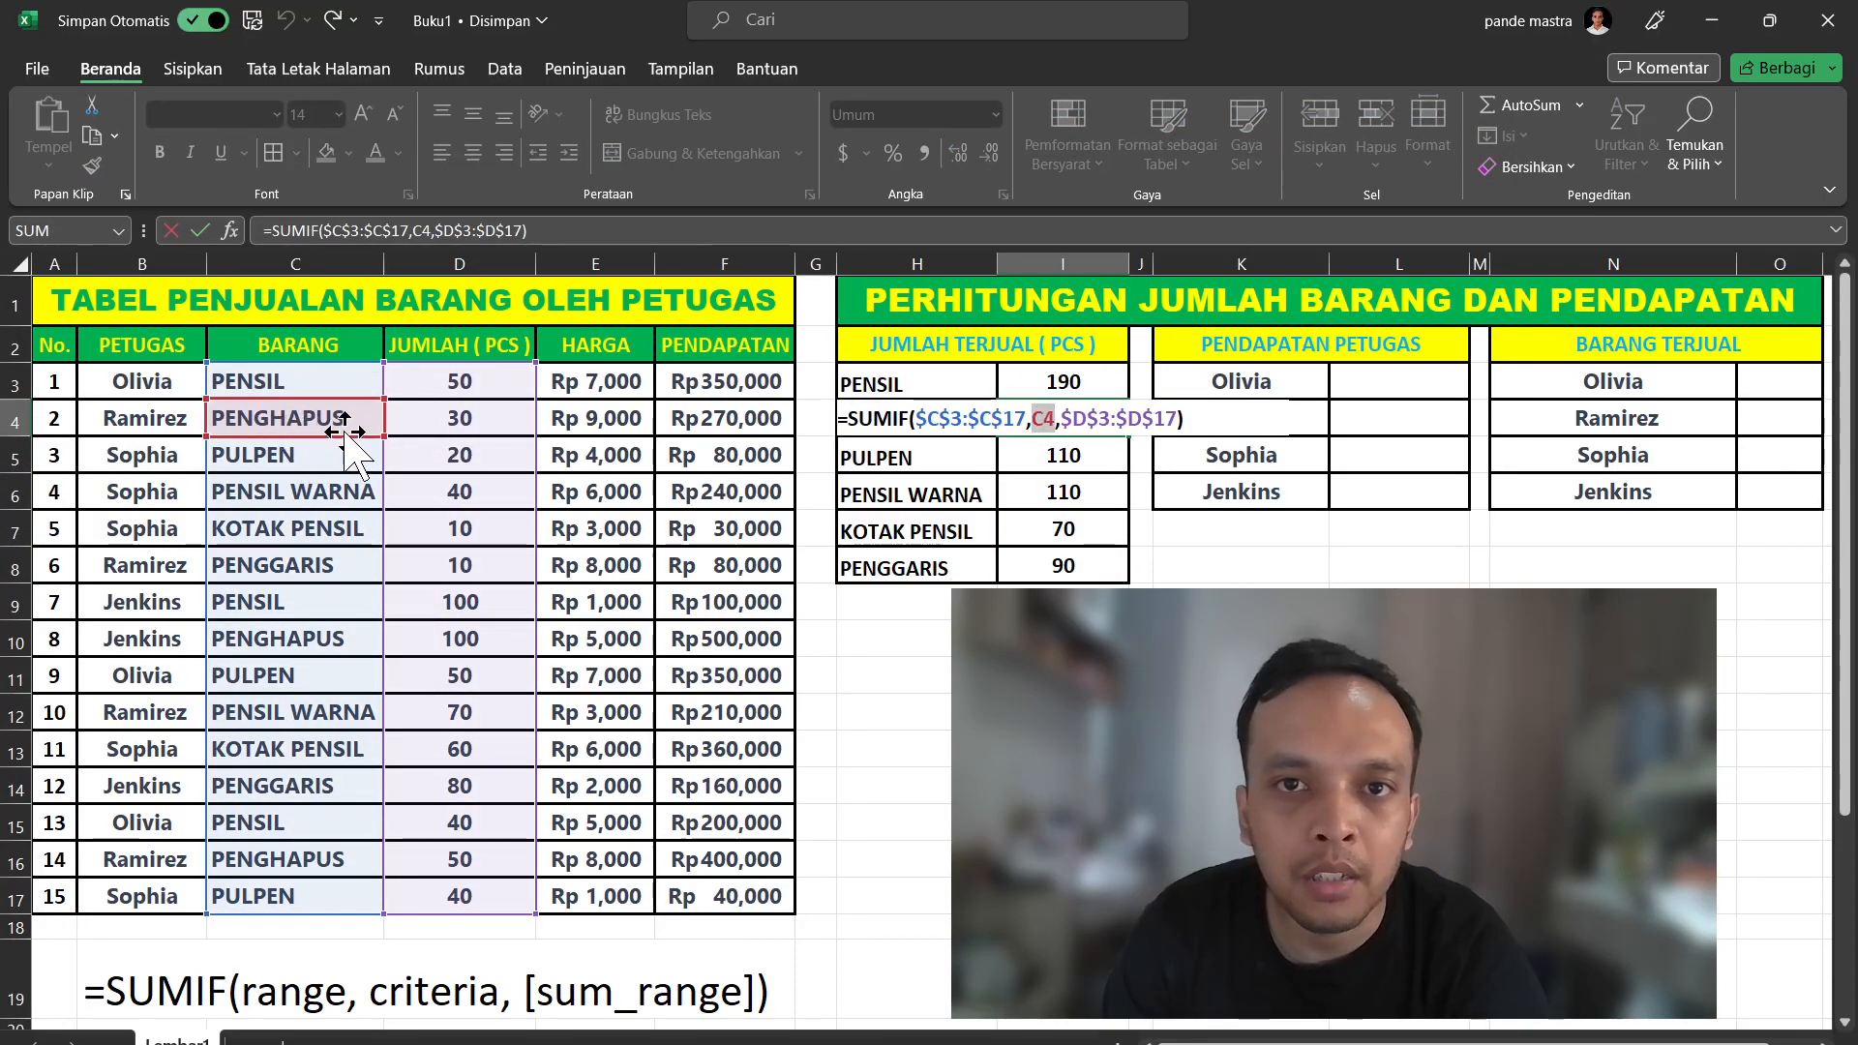
key("Return")
double_click(1060, 455)
double_click(1043, 455)
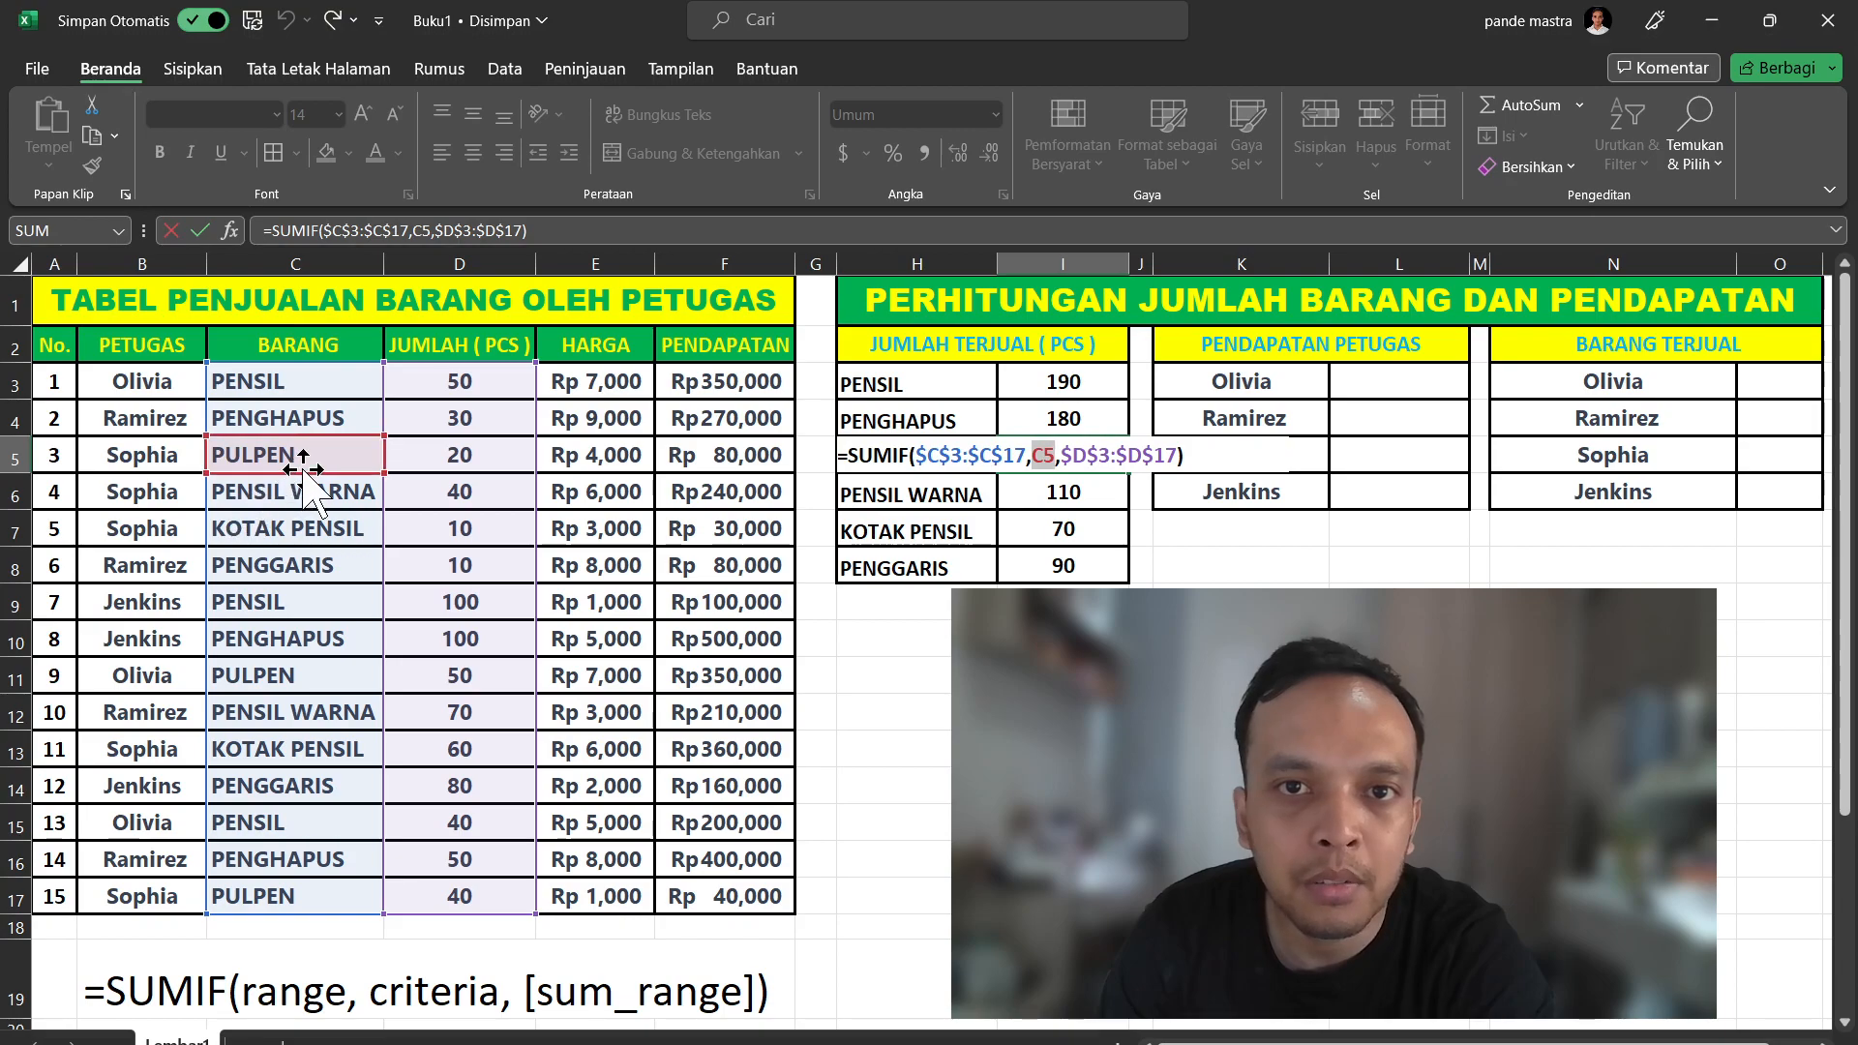
key("Return")
double_click(1011, 492)
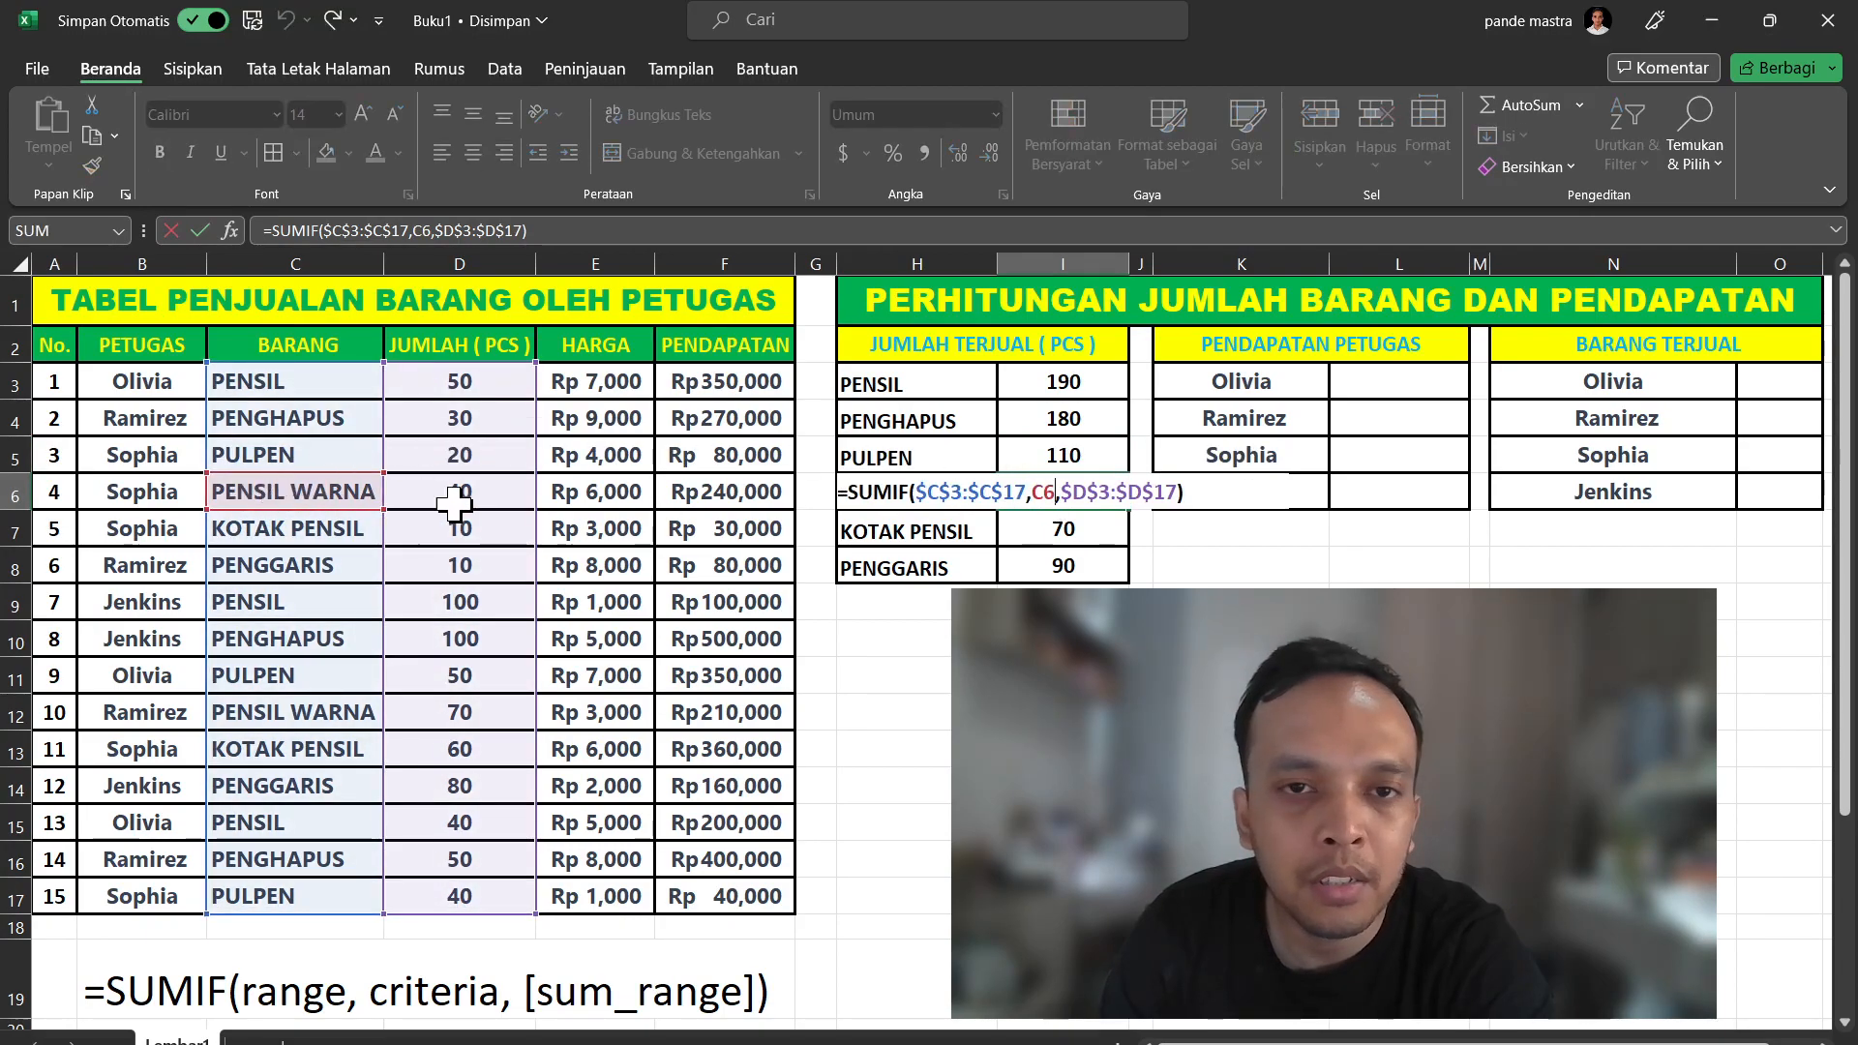
key("Return")
double_click(1044, 528)
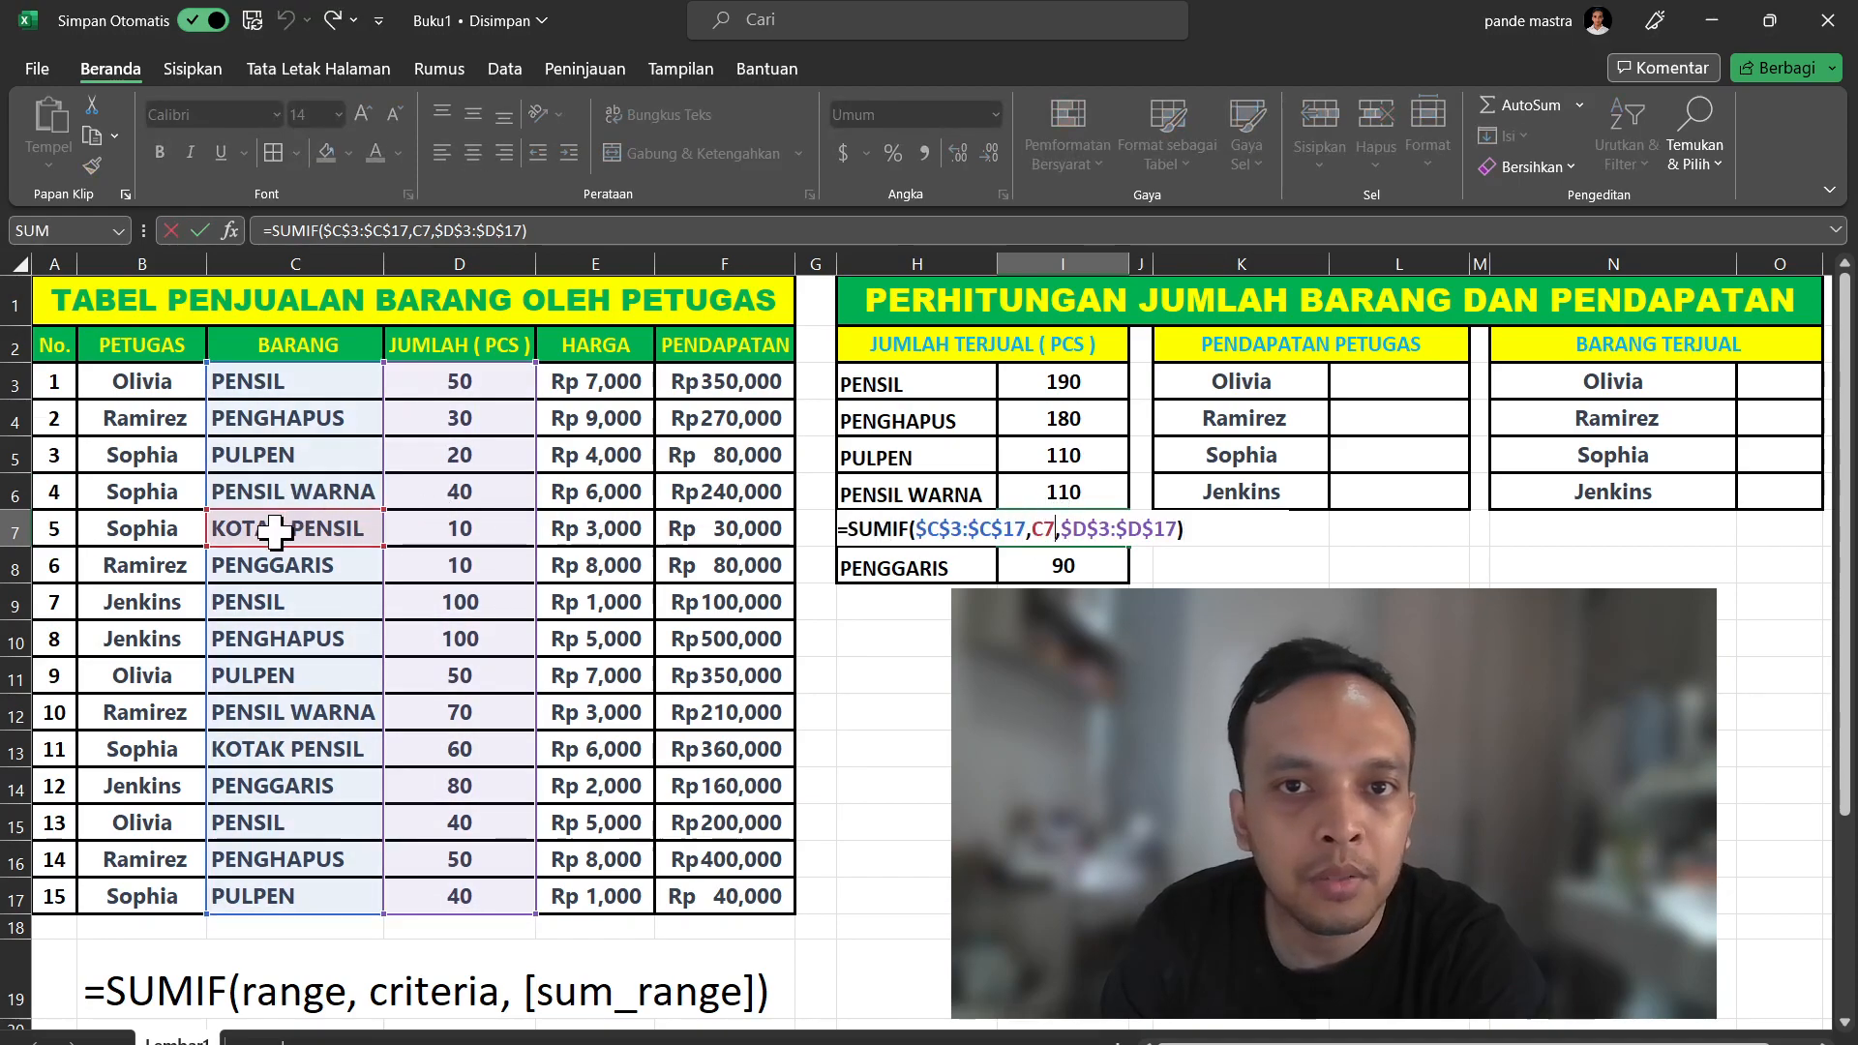
key("Return")
double_click(1017, 569)
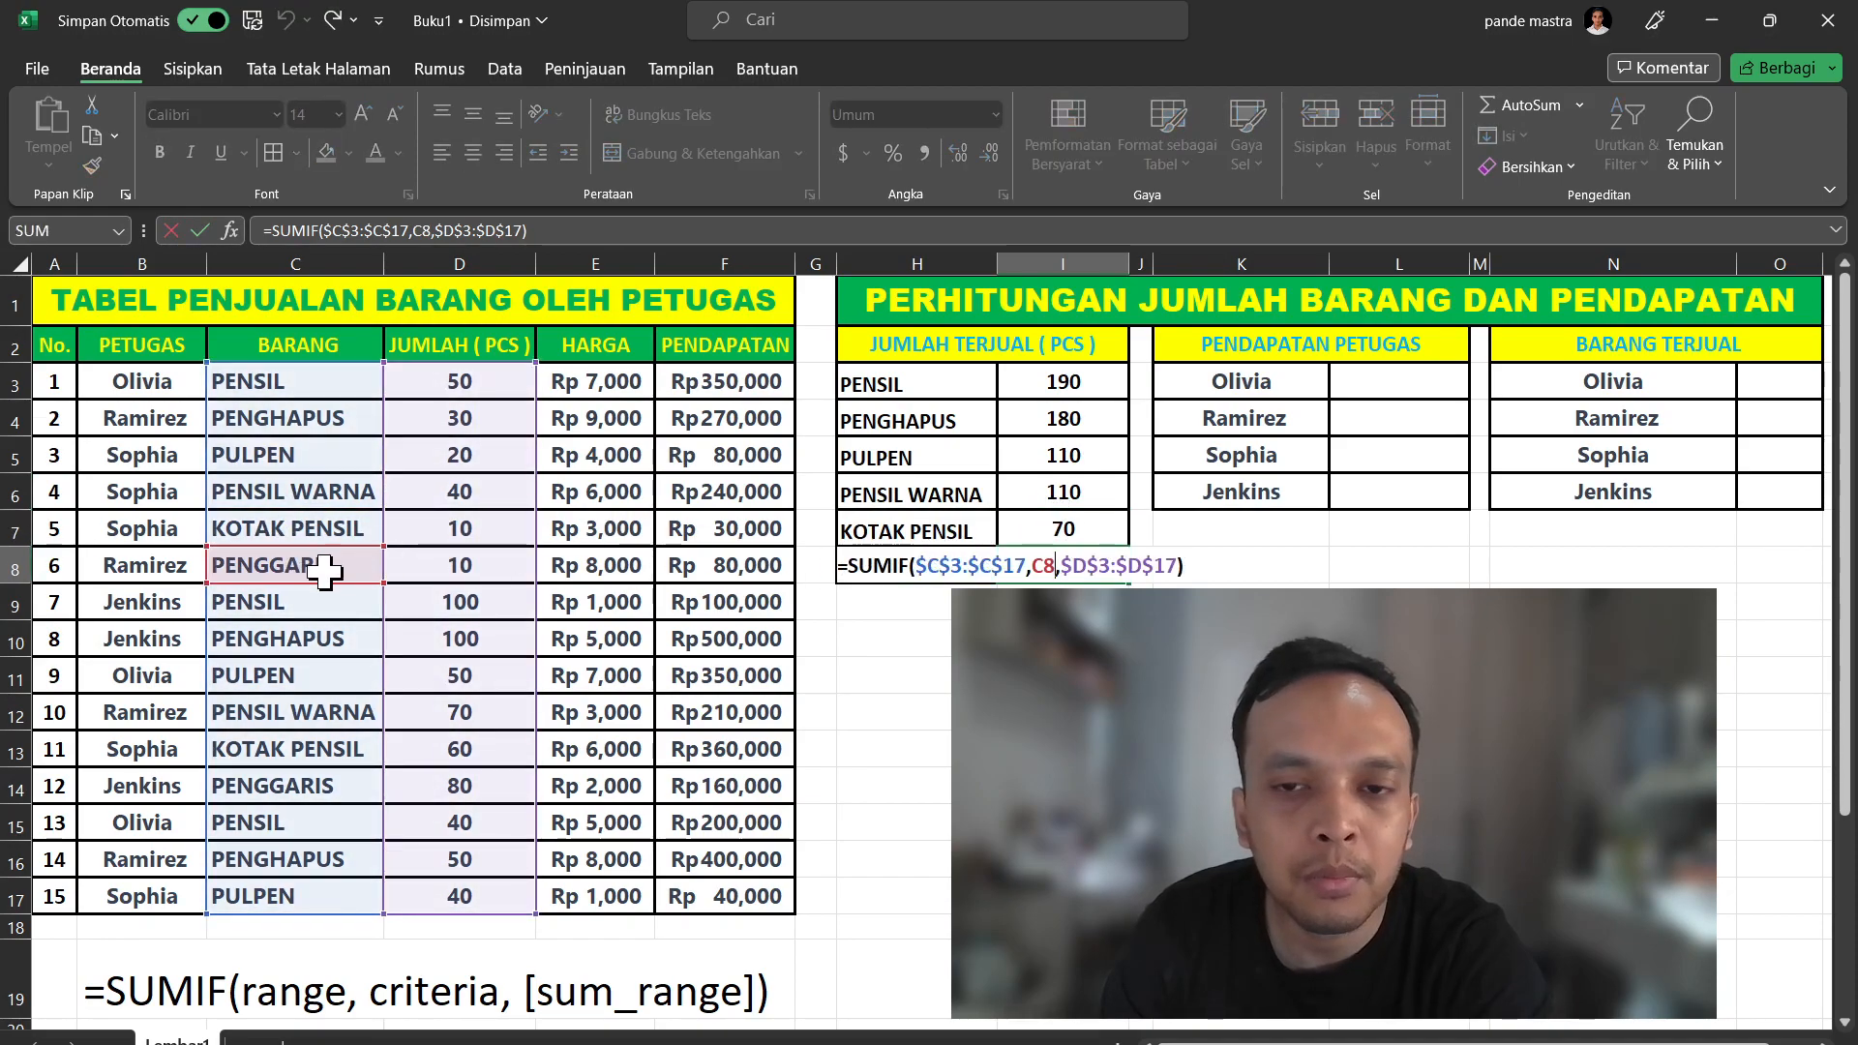
key("Return")
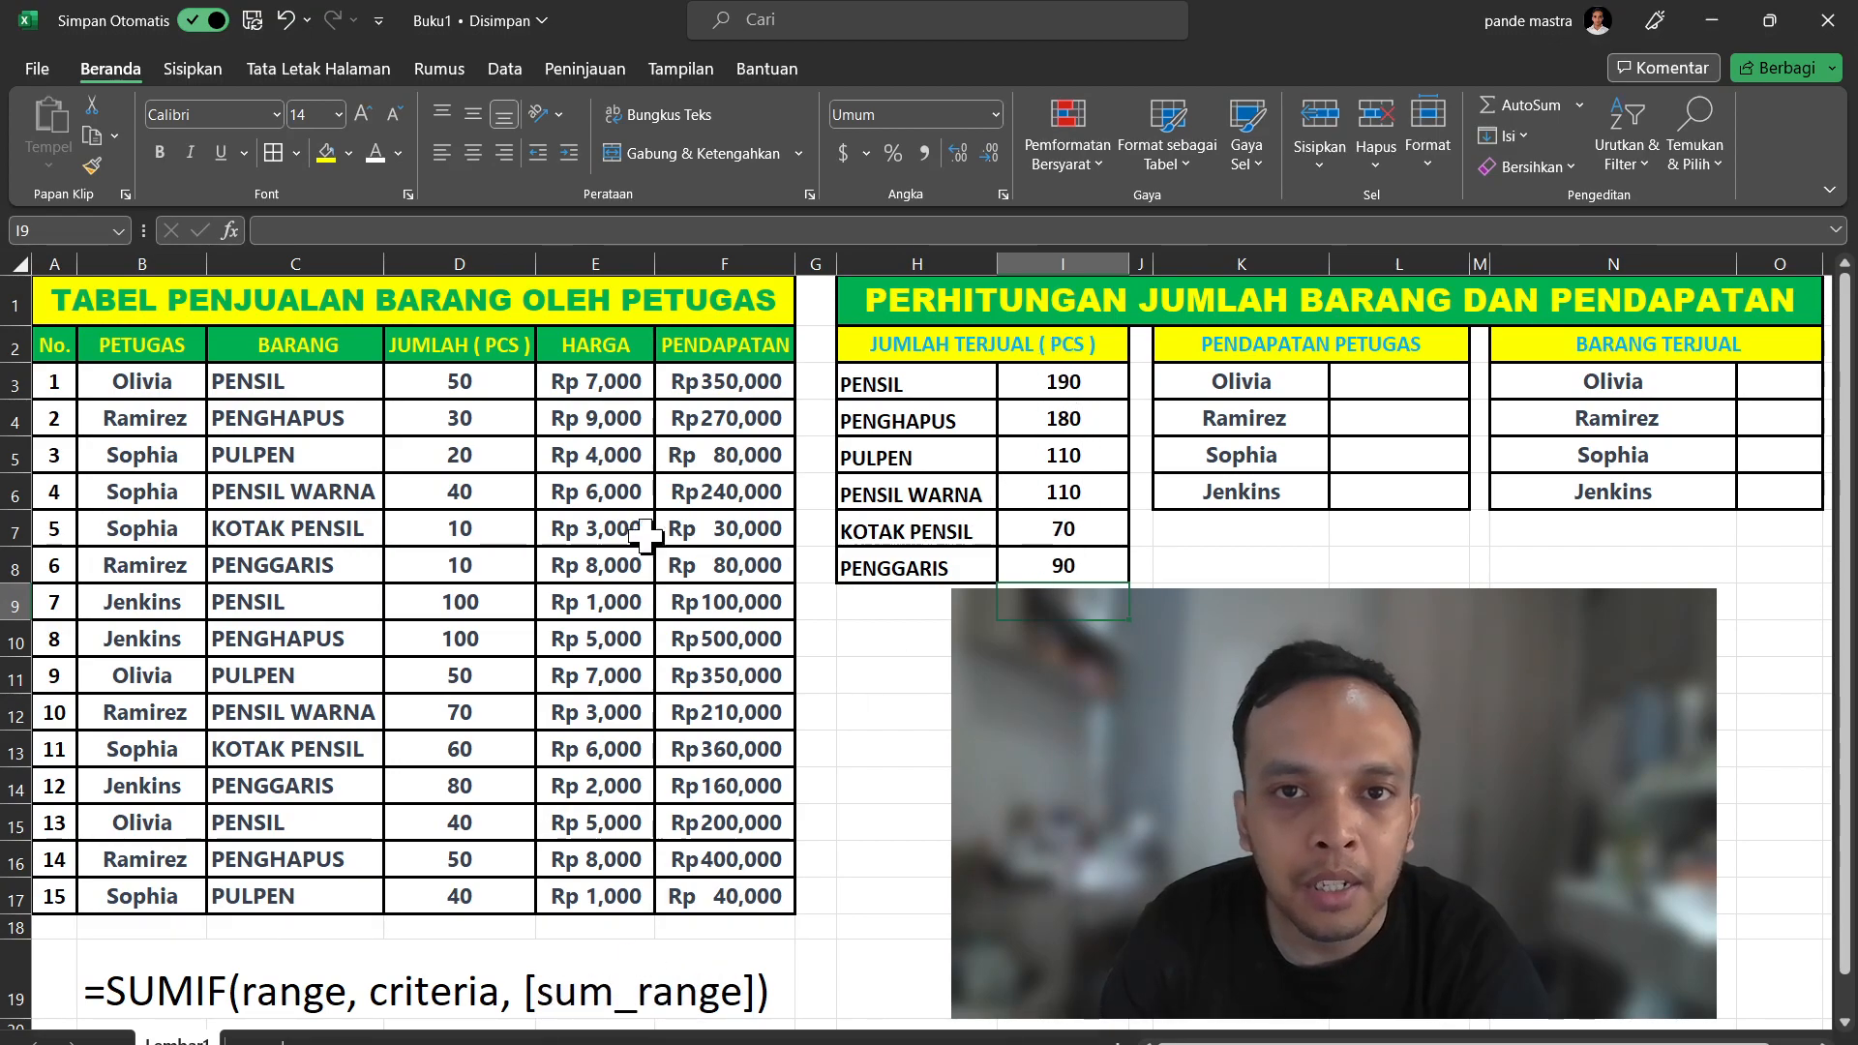
Total the first officer's income in L3 with =SUMIF($B$3:$B$17,B3,$F$3:$F$17)
left_click(1394, 377)
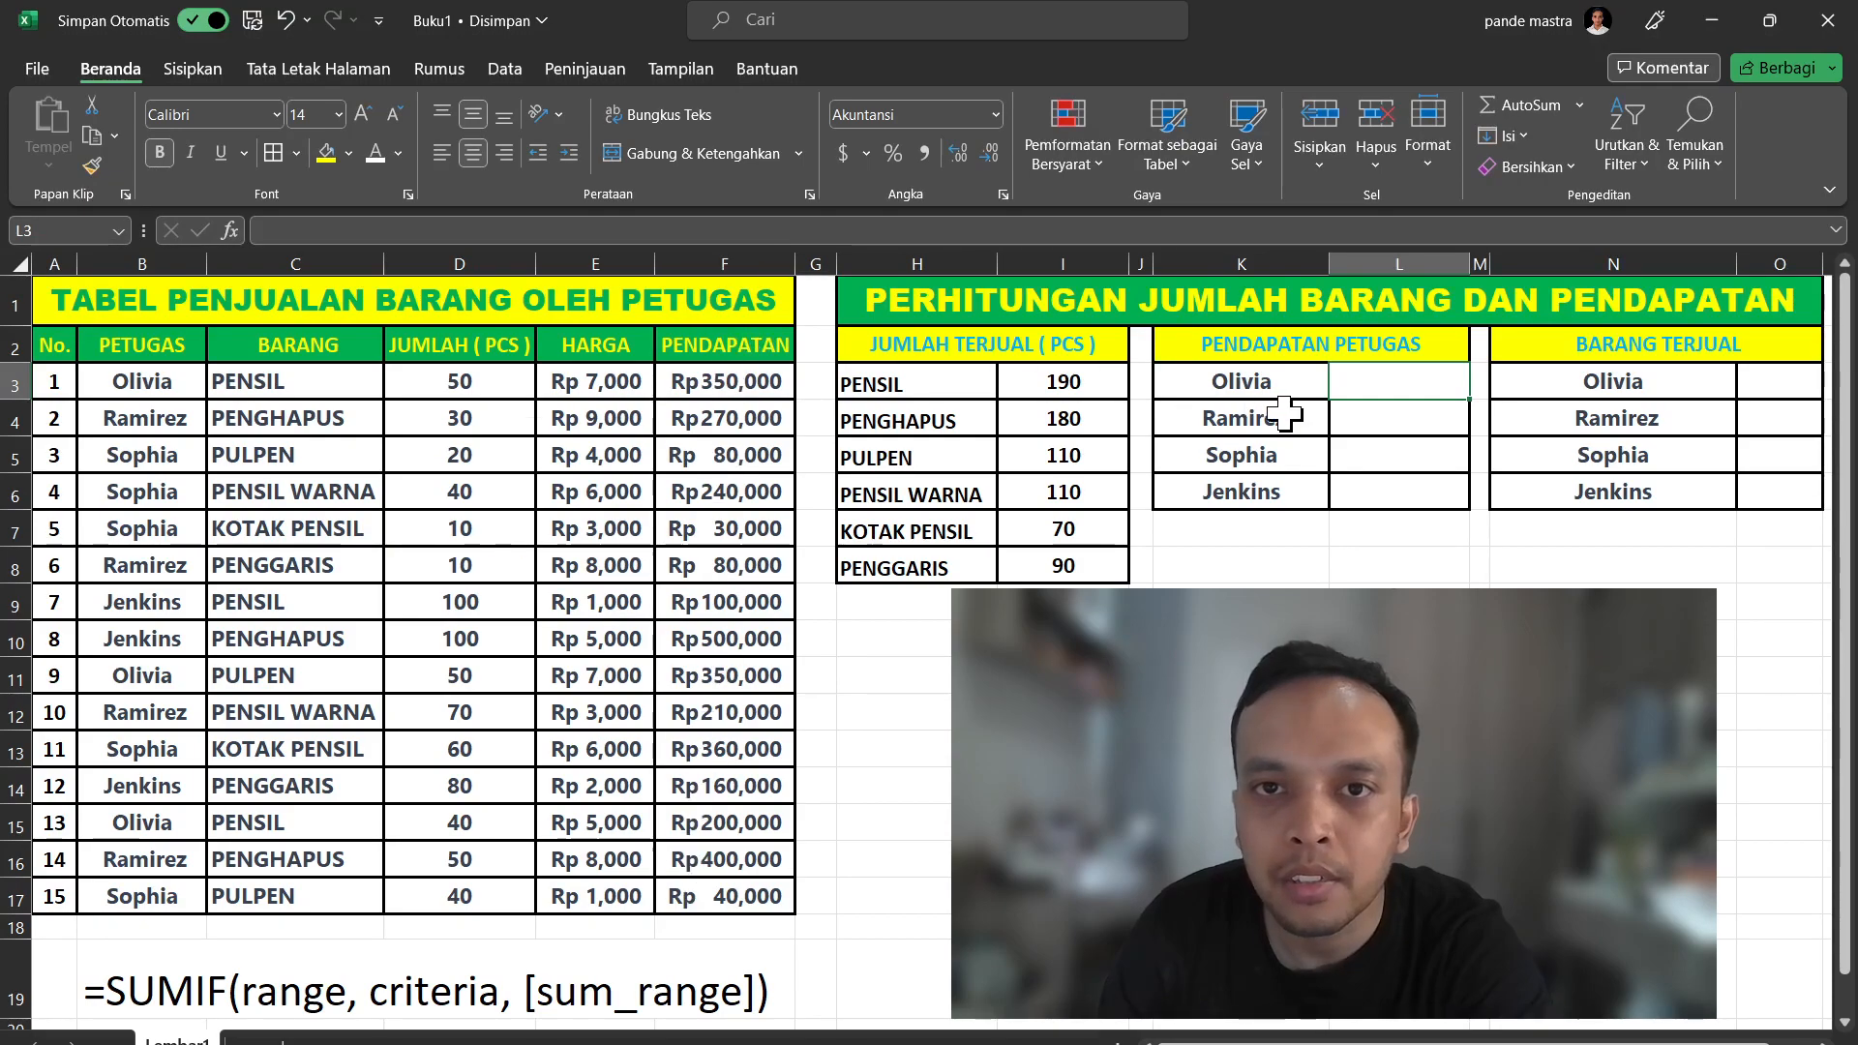
type("=Sum")
double_click(1444, 425)
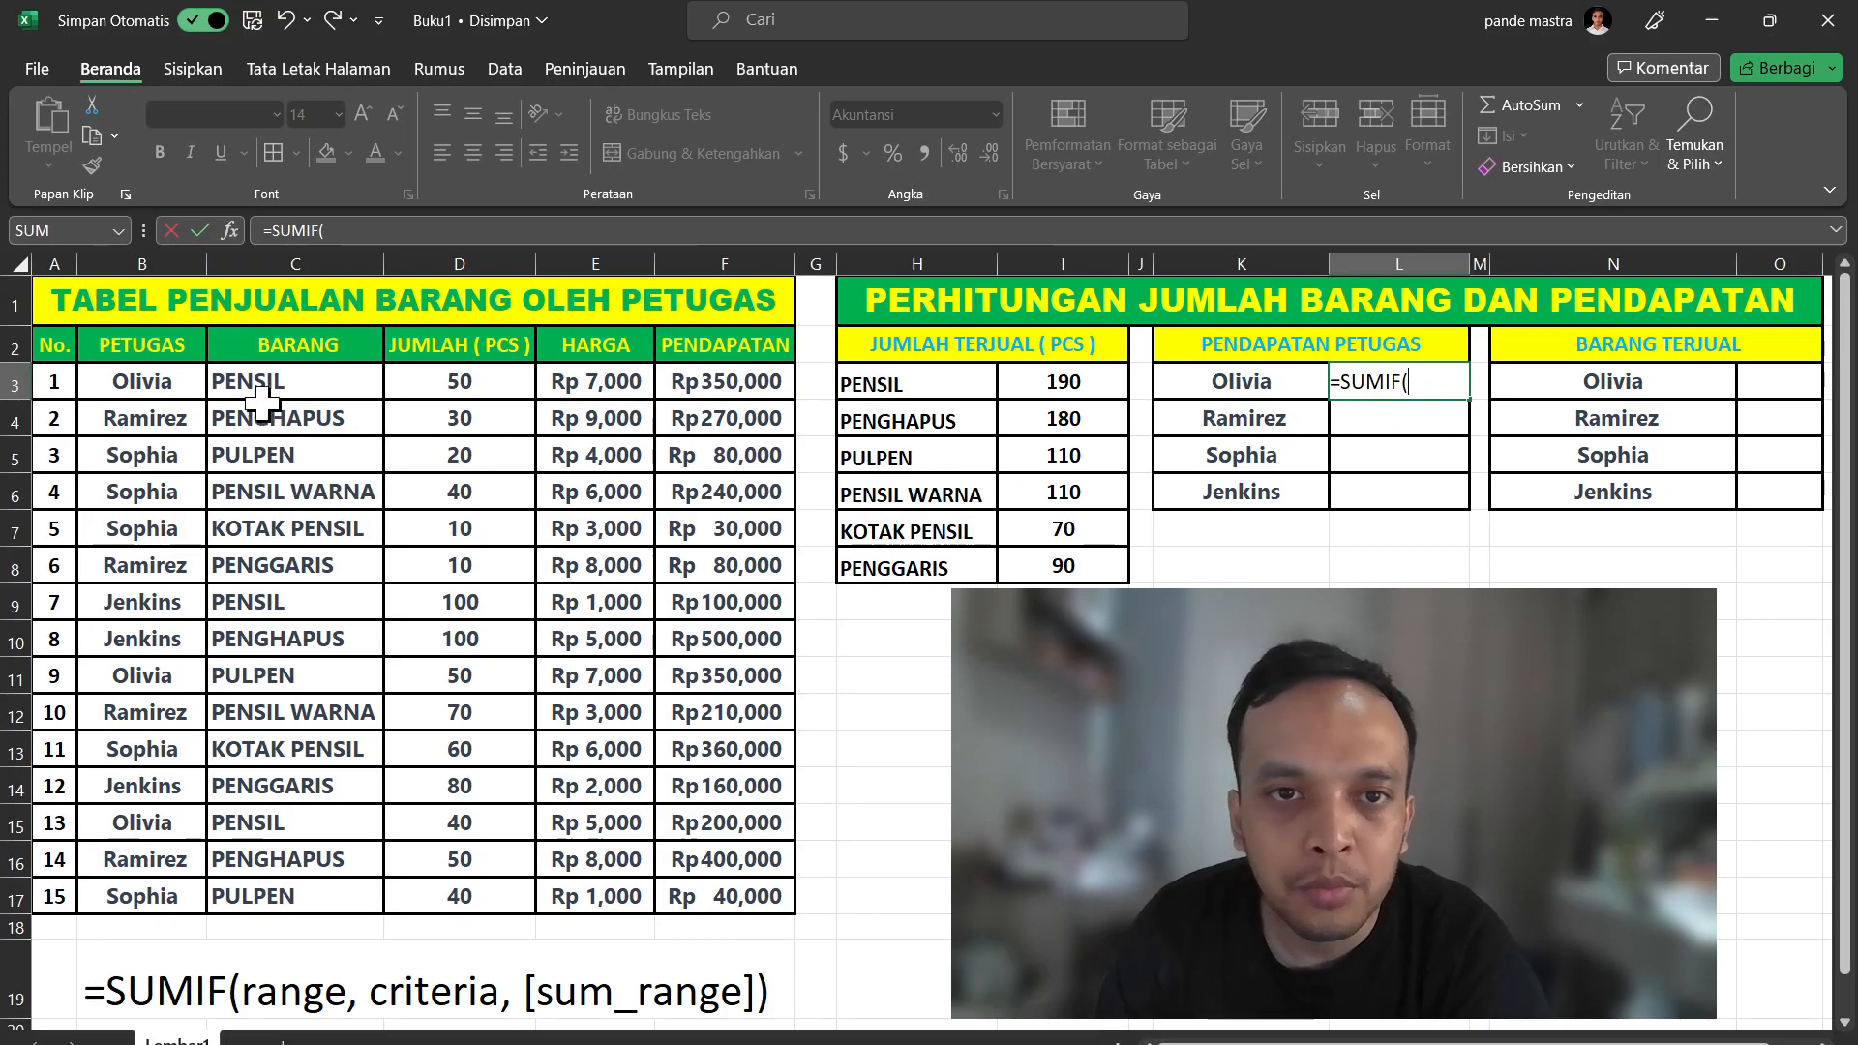
left_click_drag(150, 381, 154, 884)
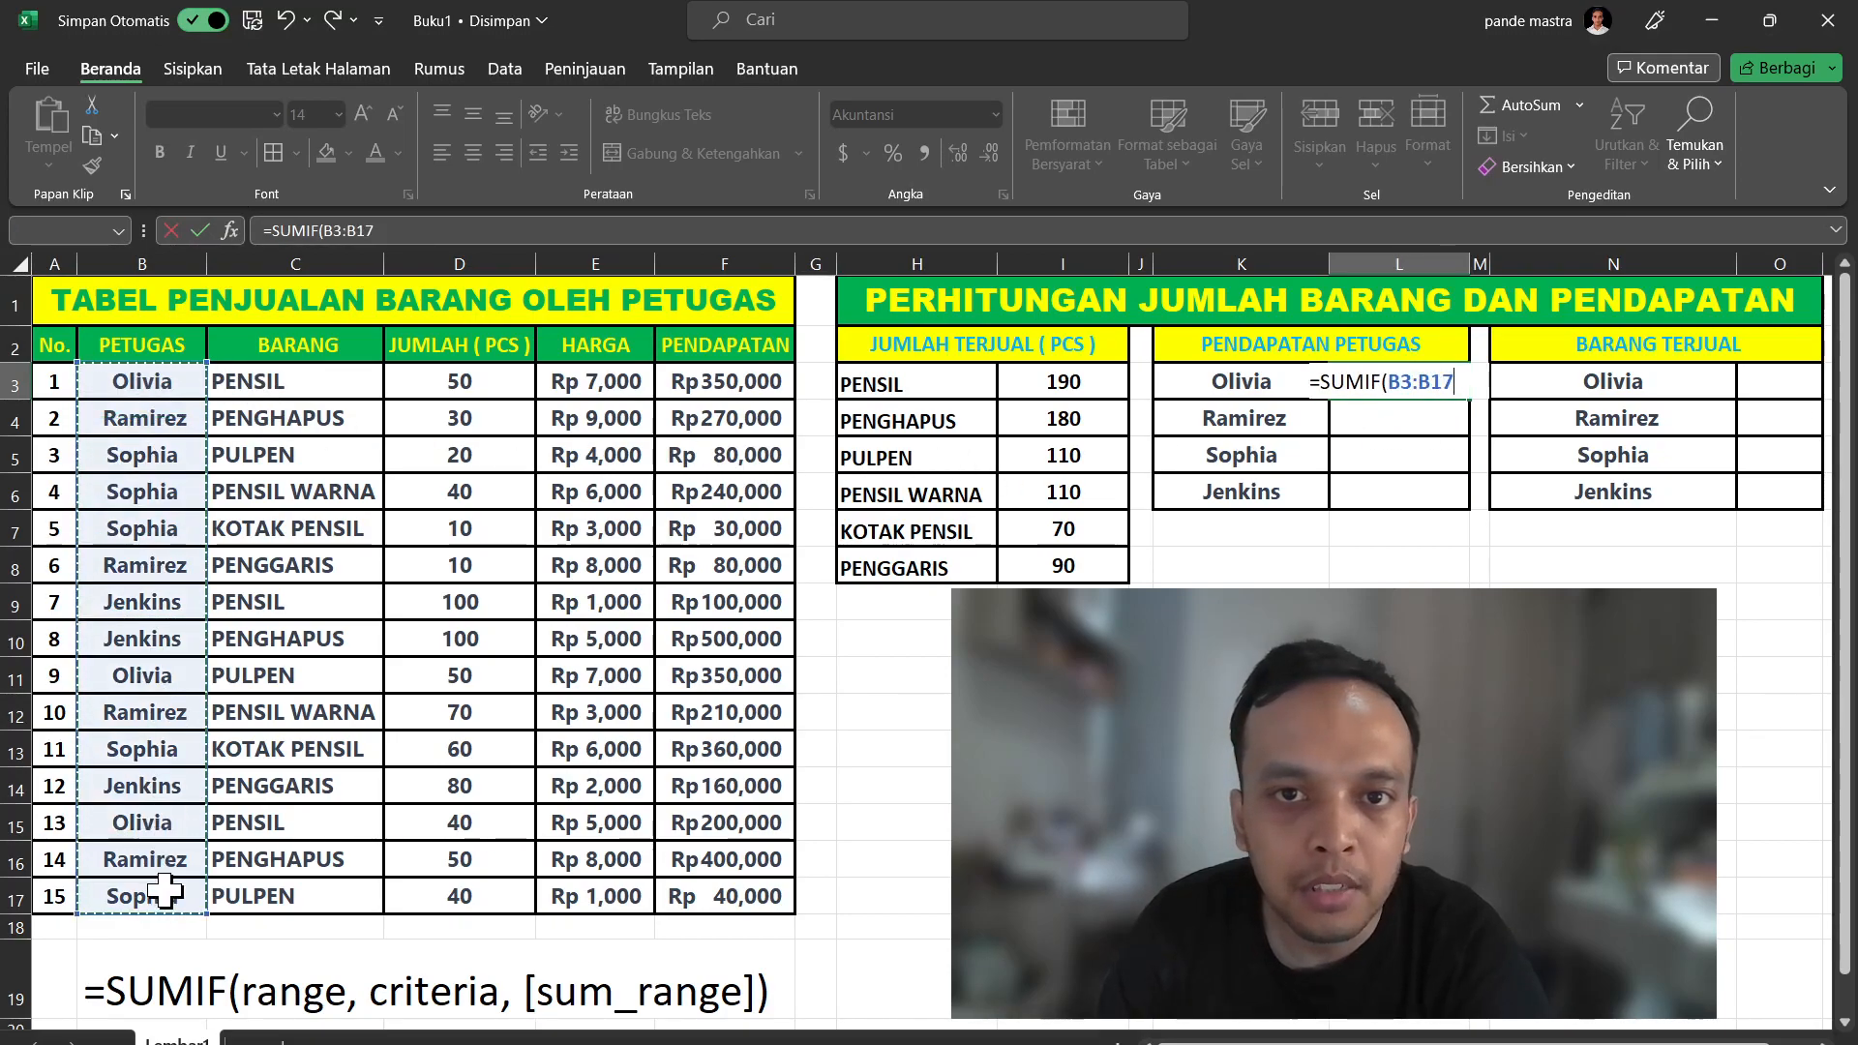
key("F4")
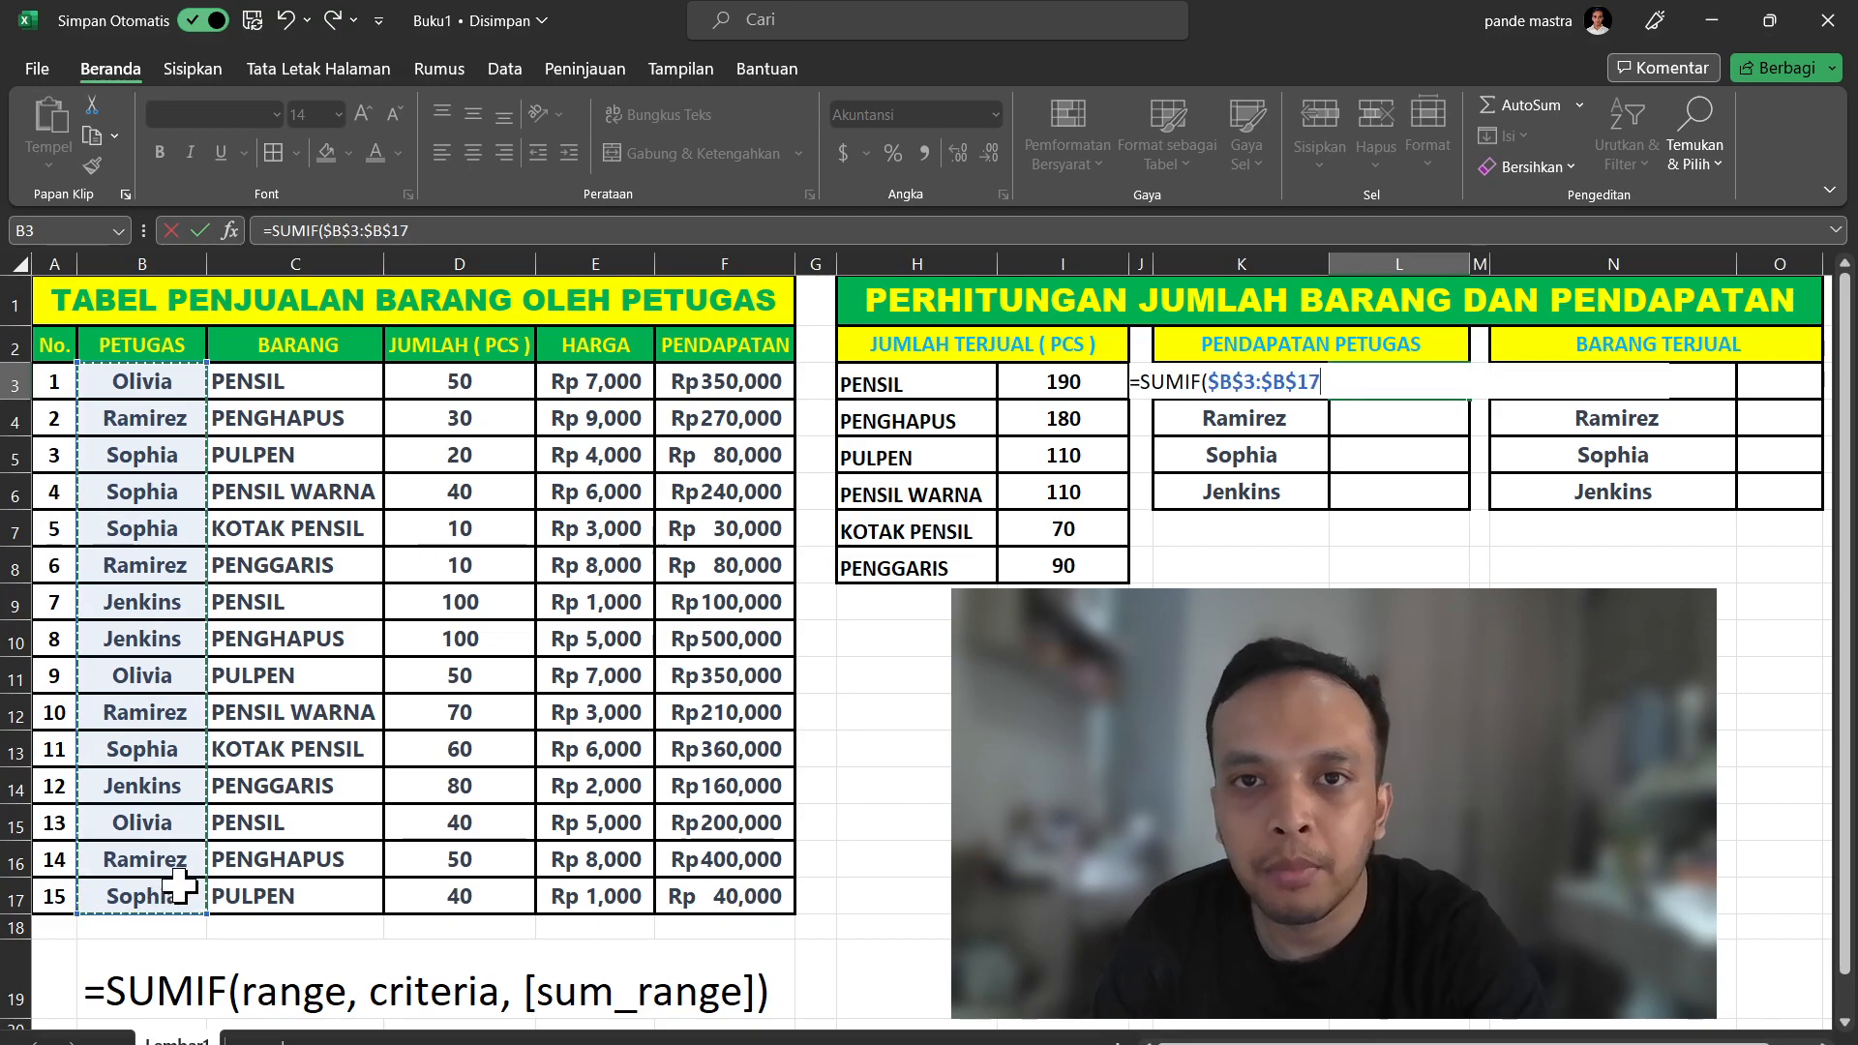
type(",")
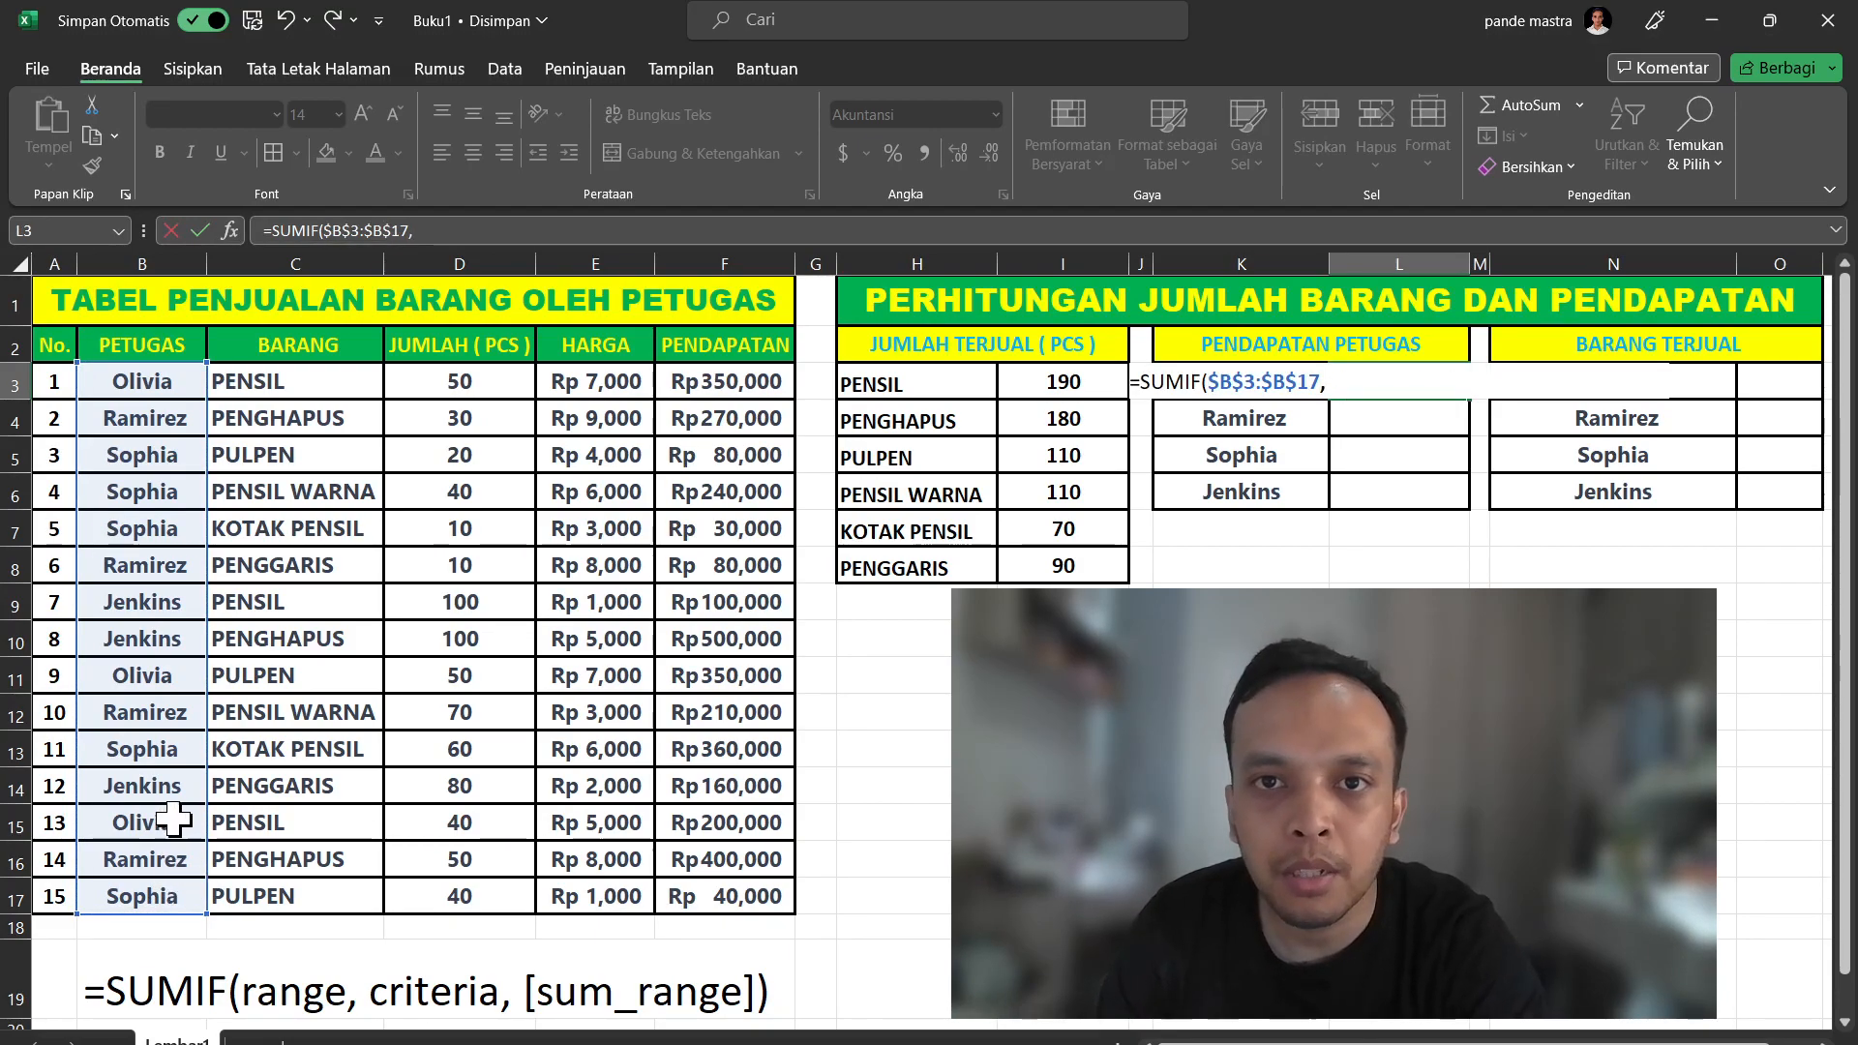
left_click(143, 385)
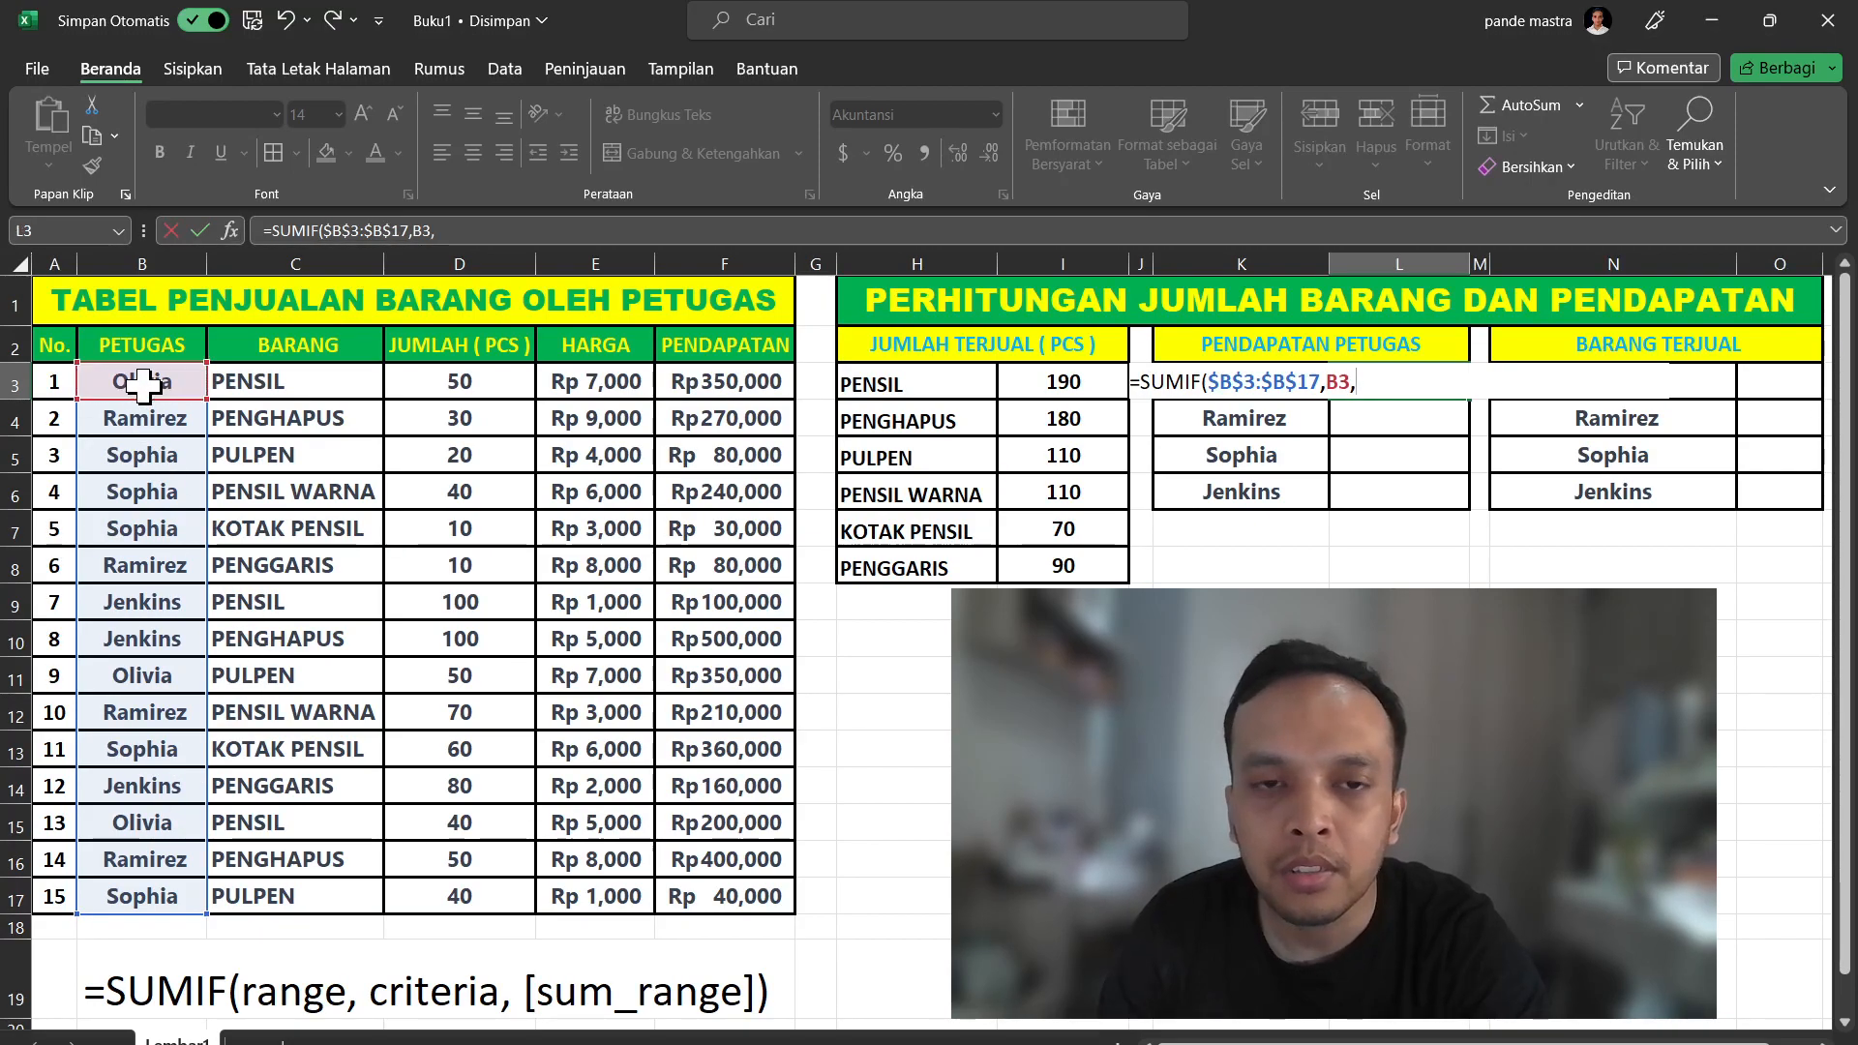
left_click_drag(746, 382, 691, 891)
key("F4")
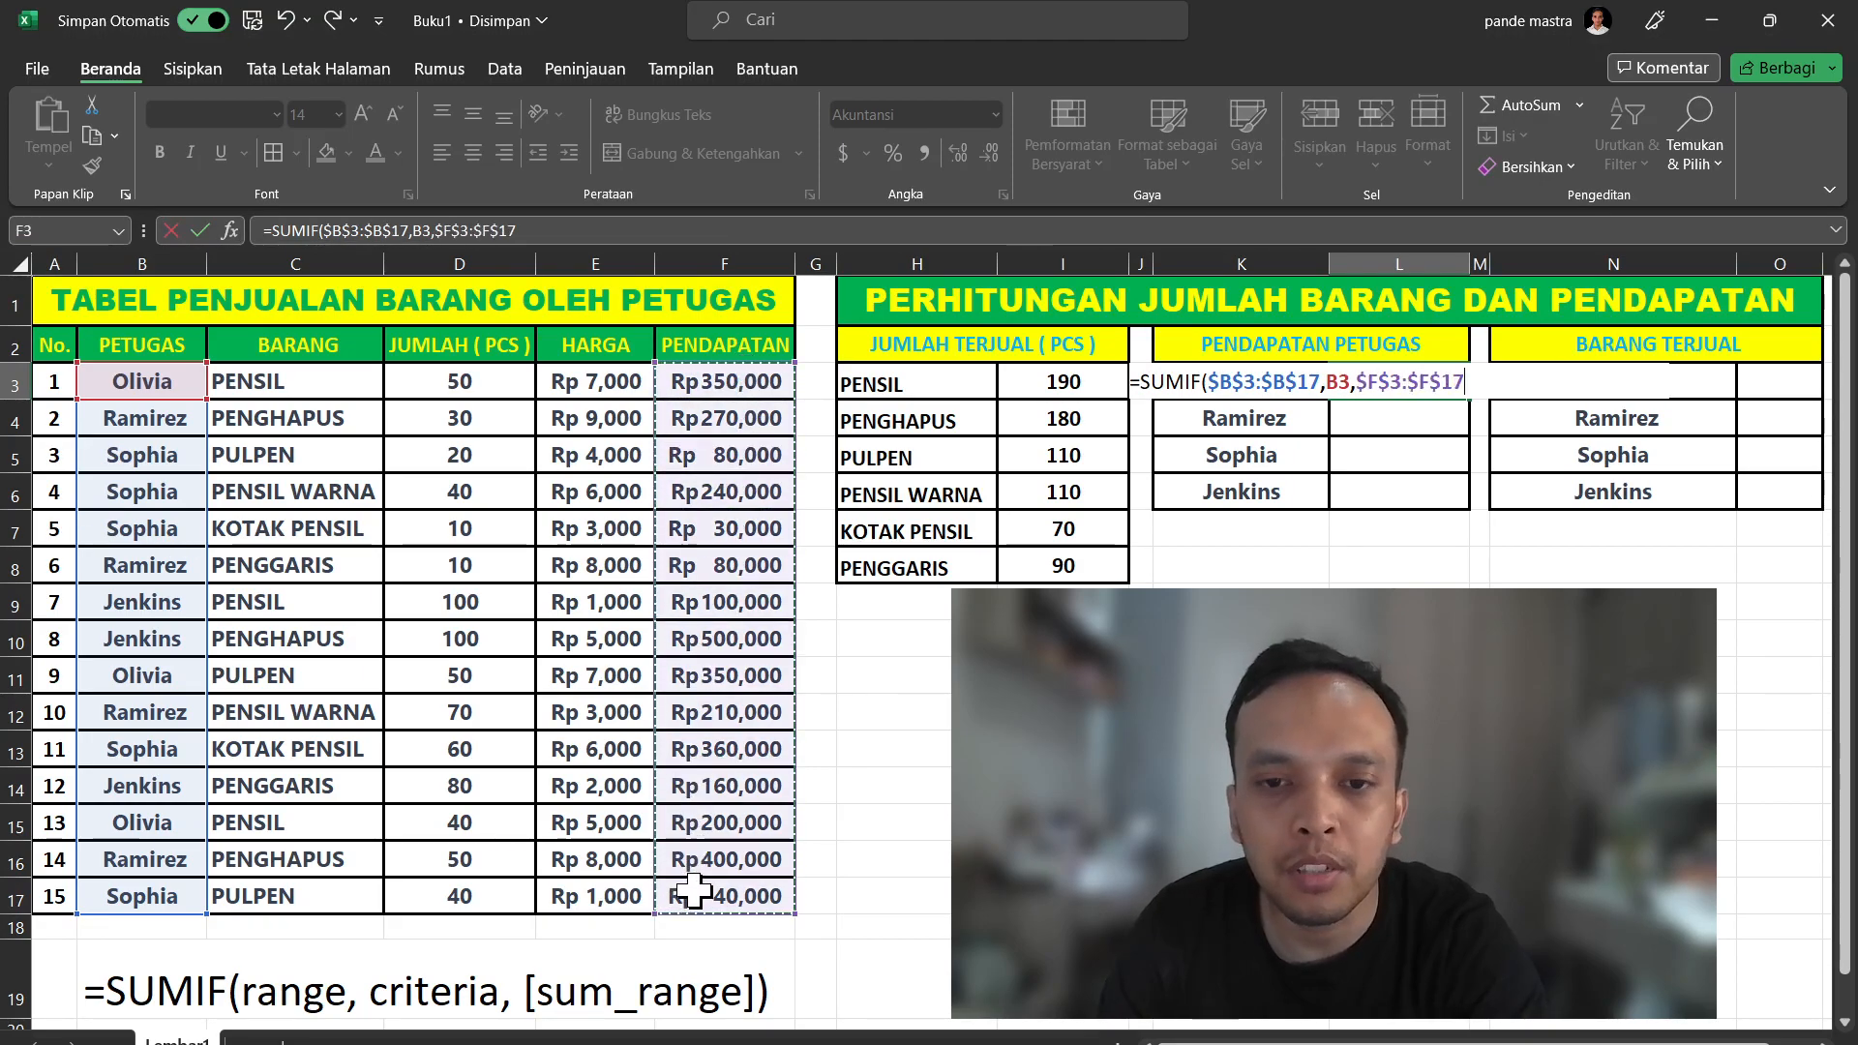
type(")")
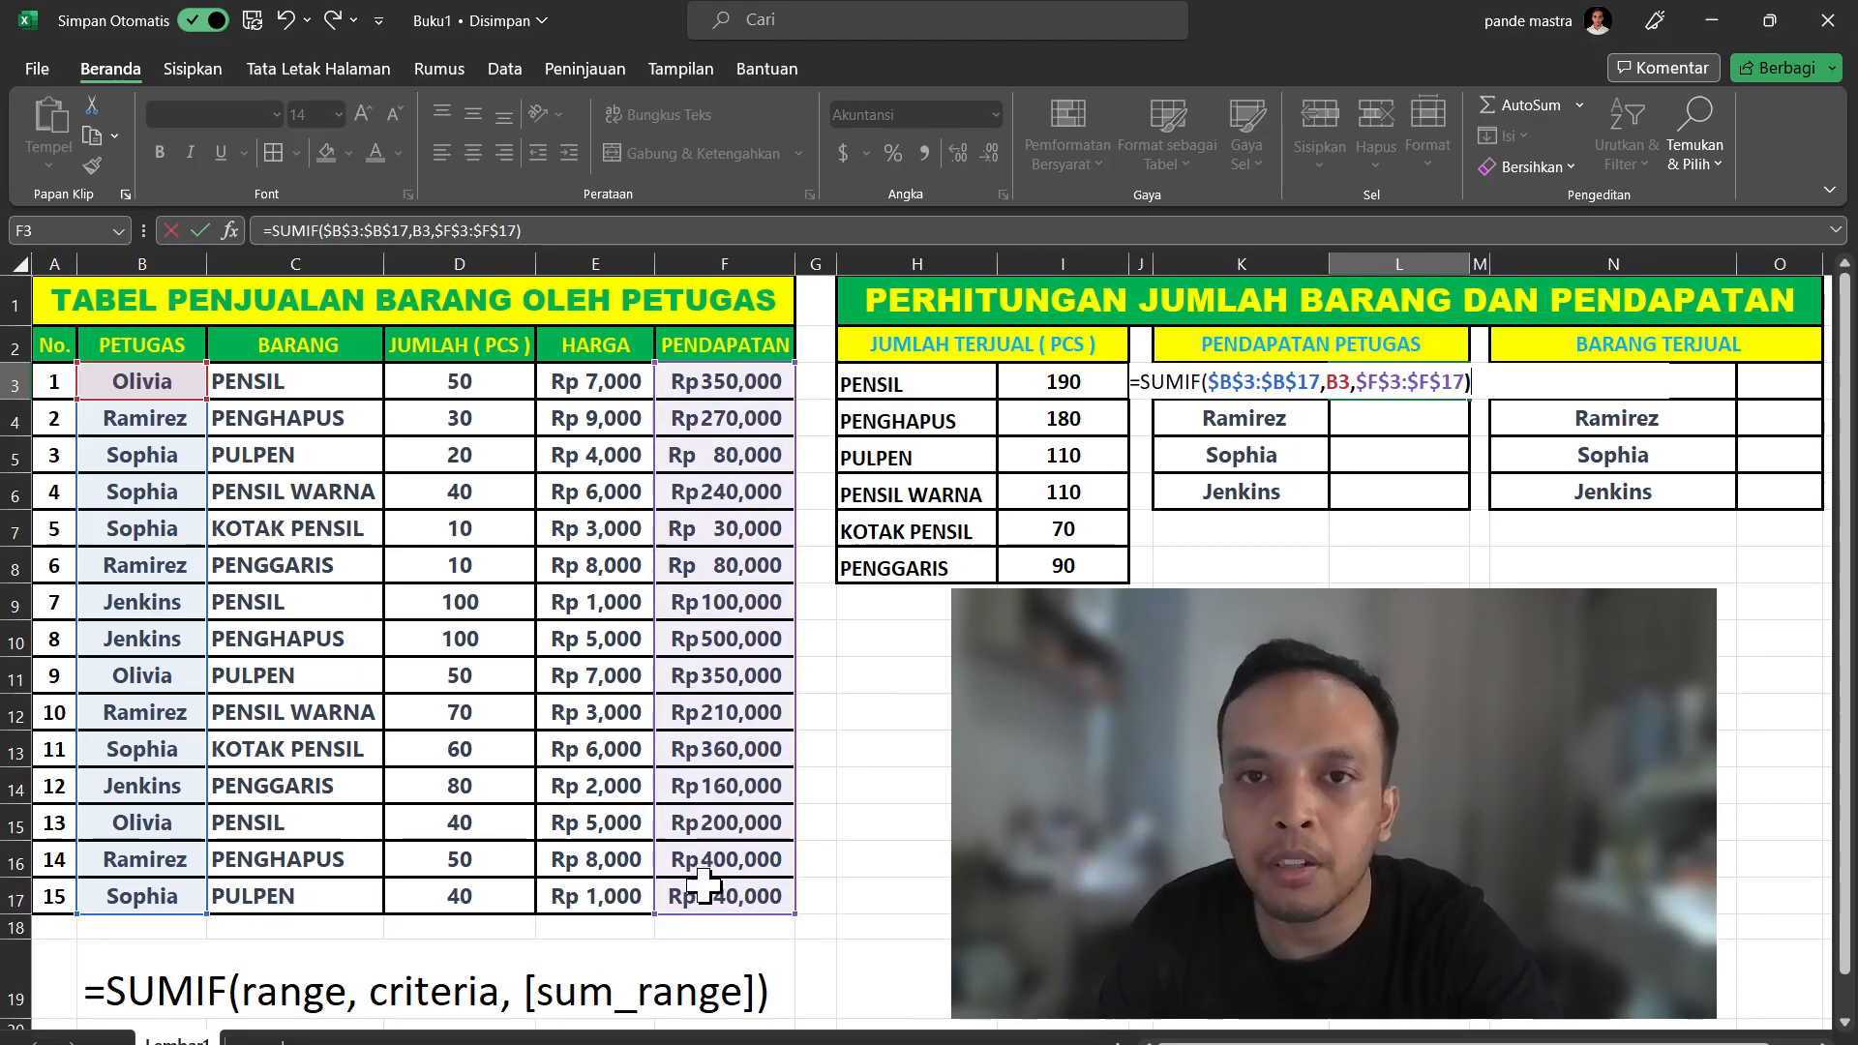
key("Return")
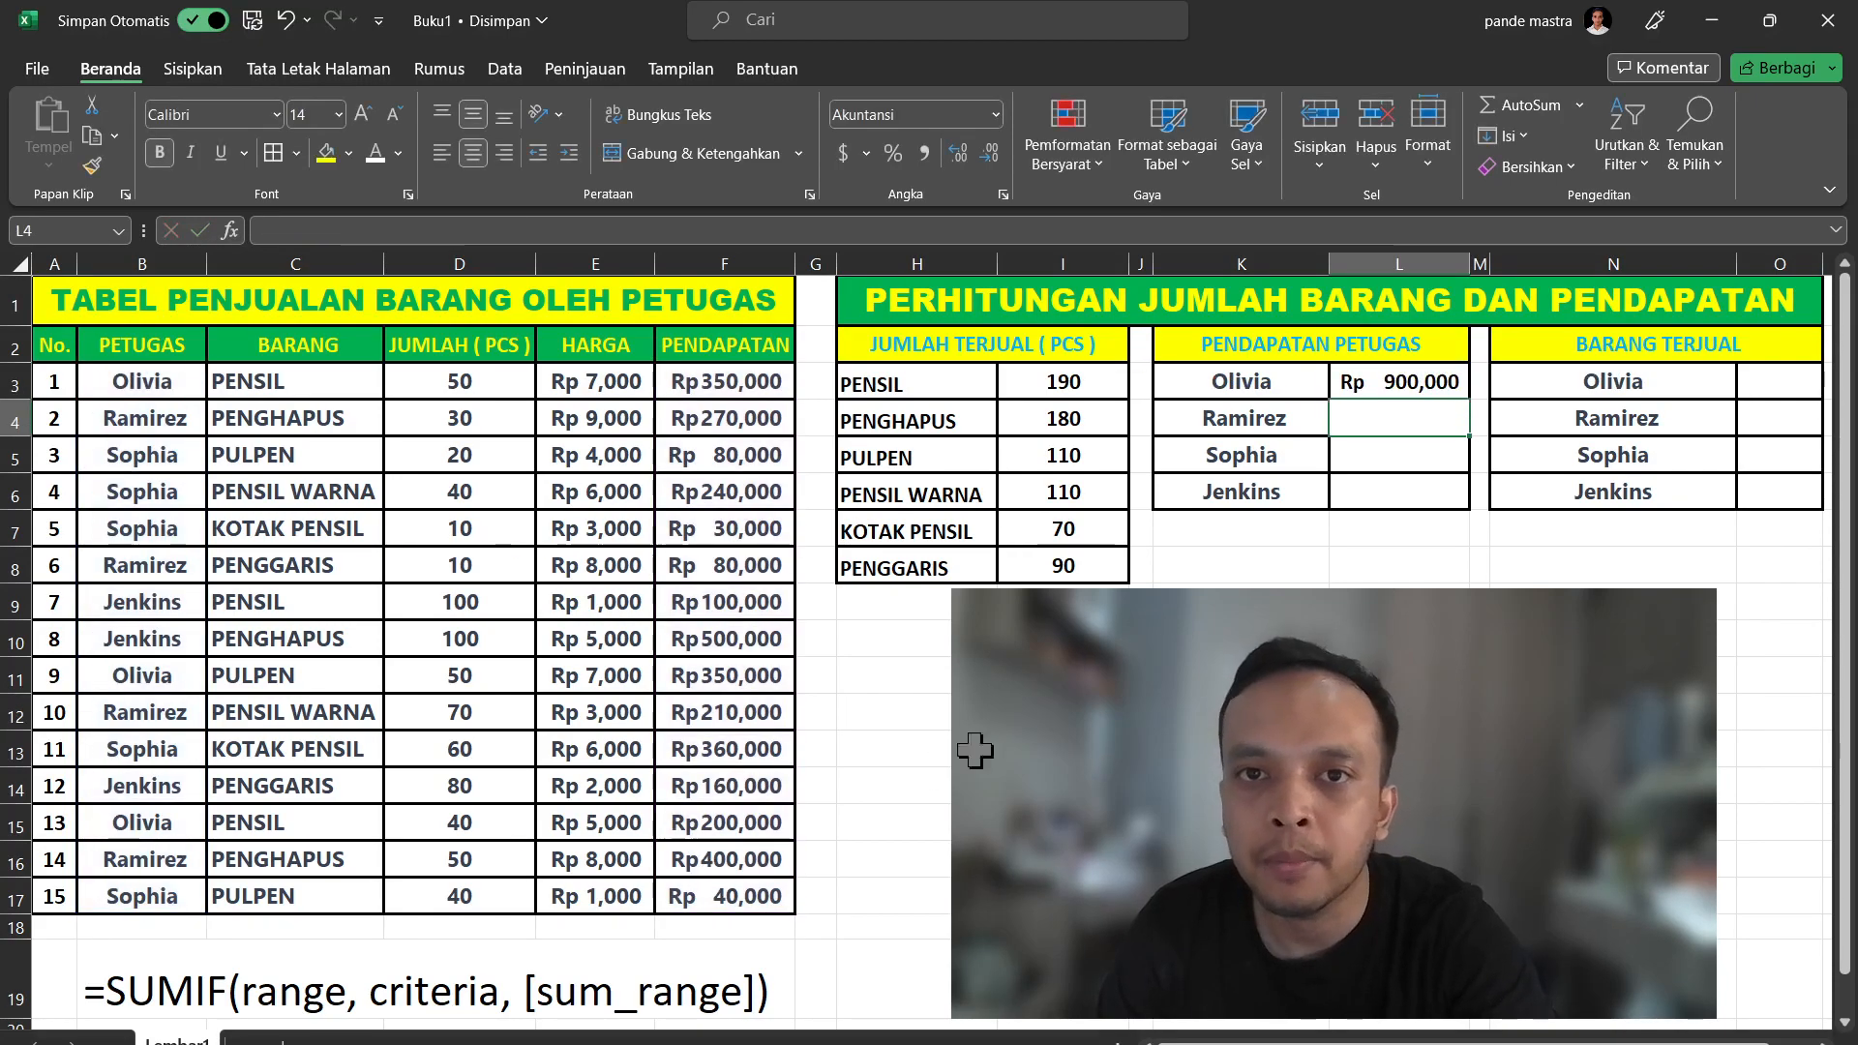
Check the first officer's income total with a scratch formula =F3+F11+F15 in the empty cell K12
left_click(1415, 382)
left_click(1261, 706)
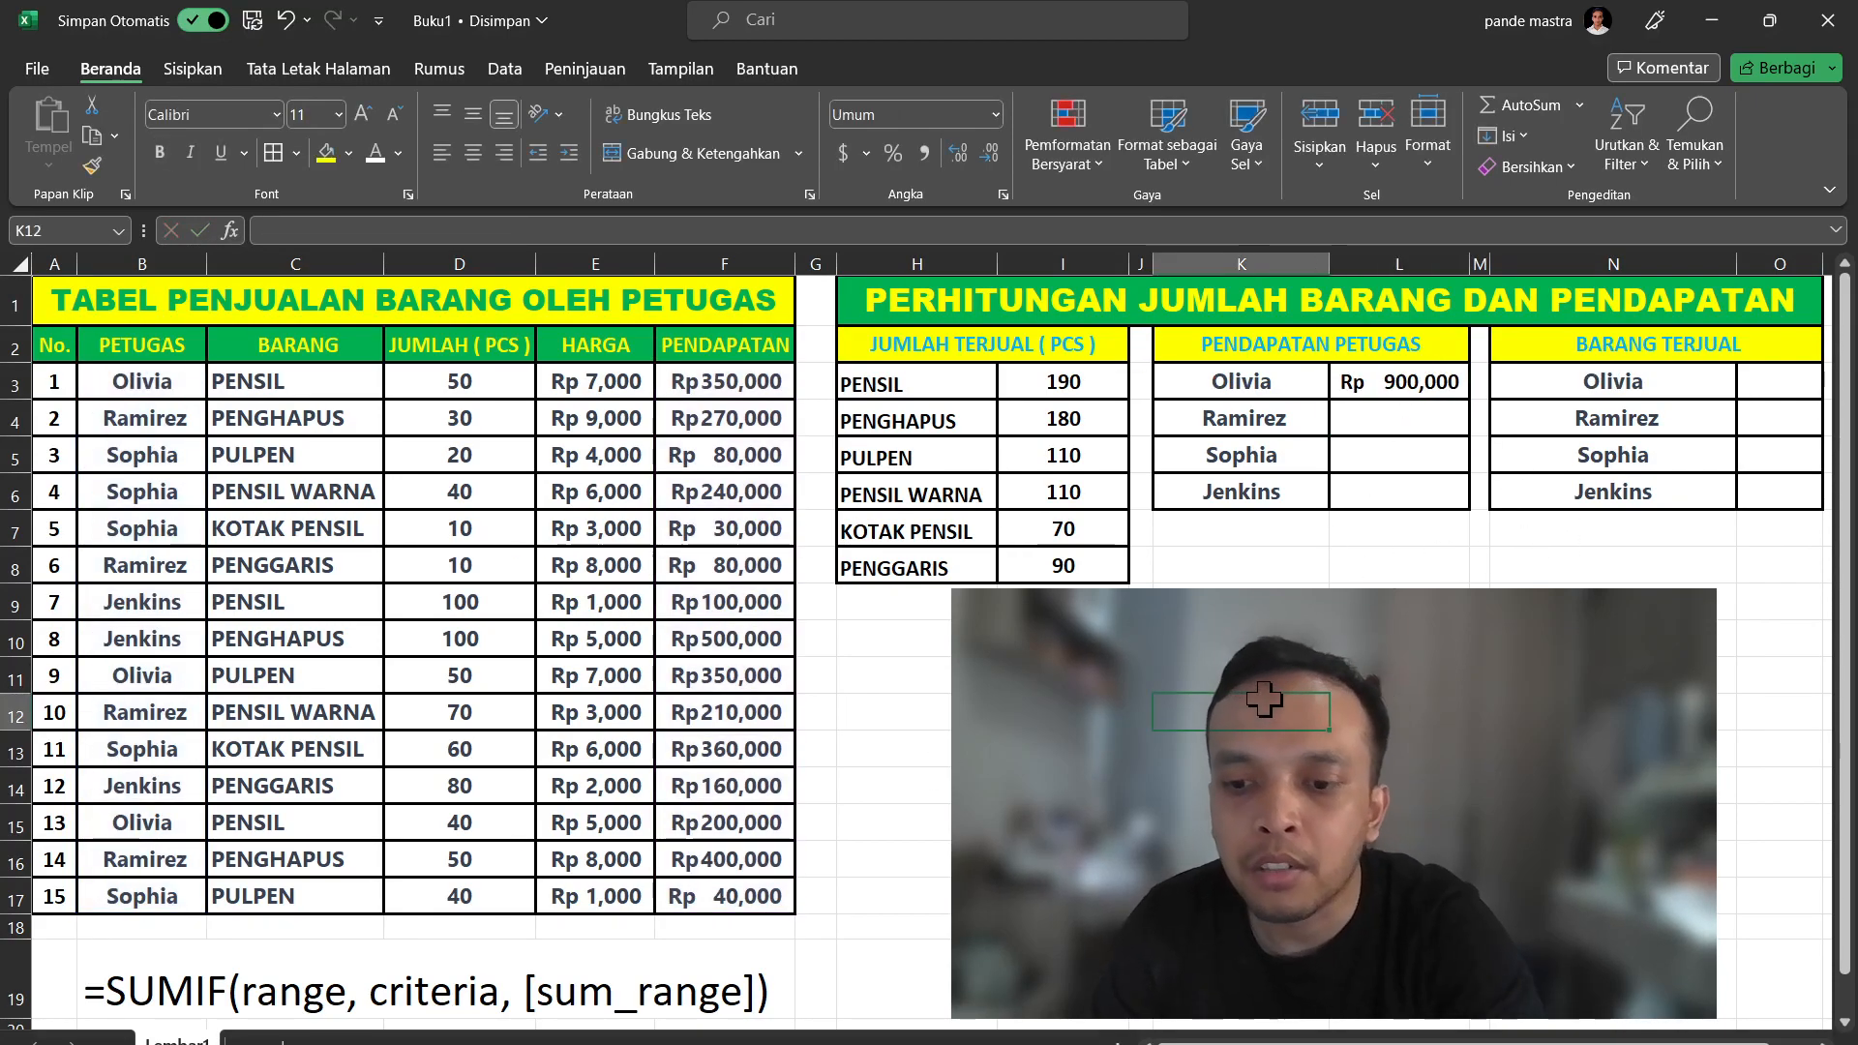
type("=")
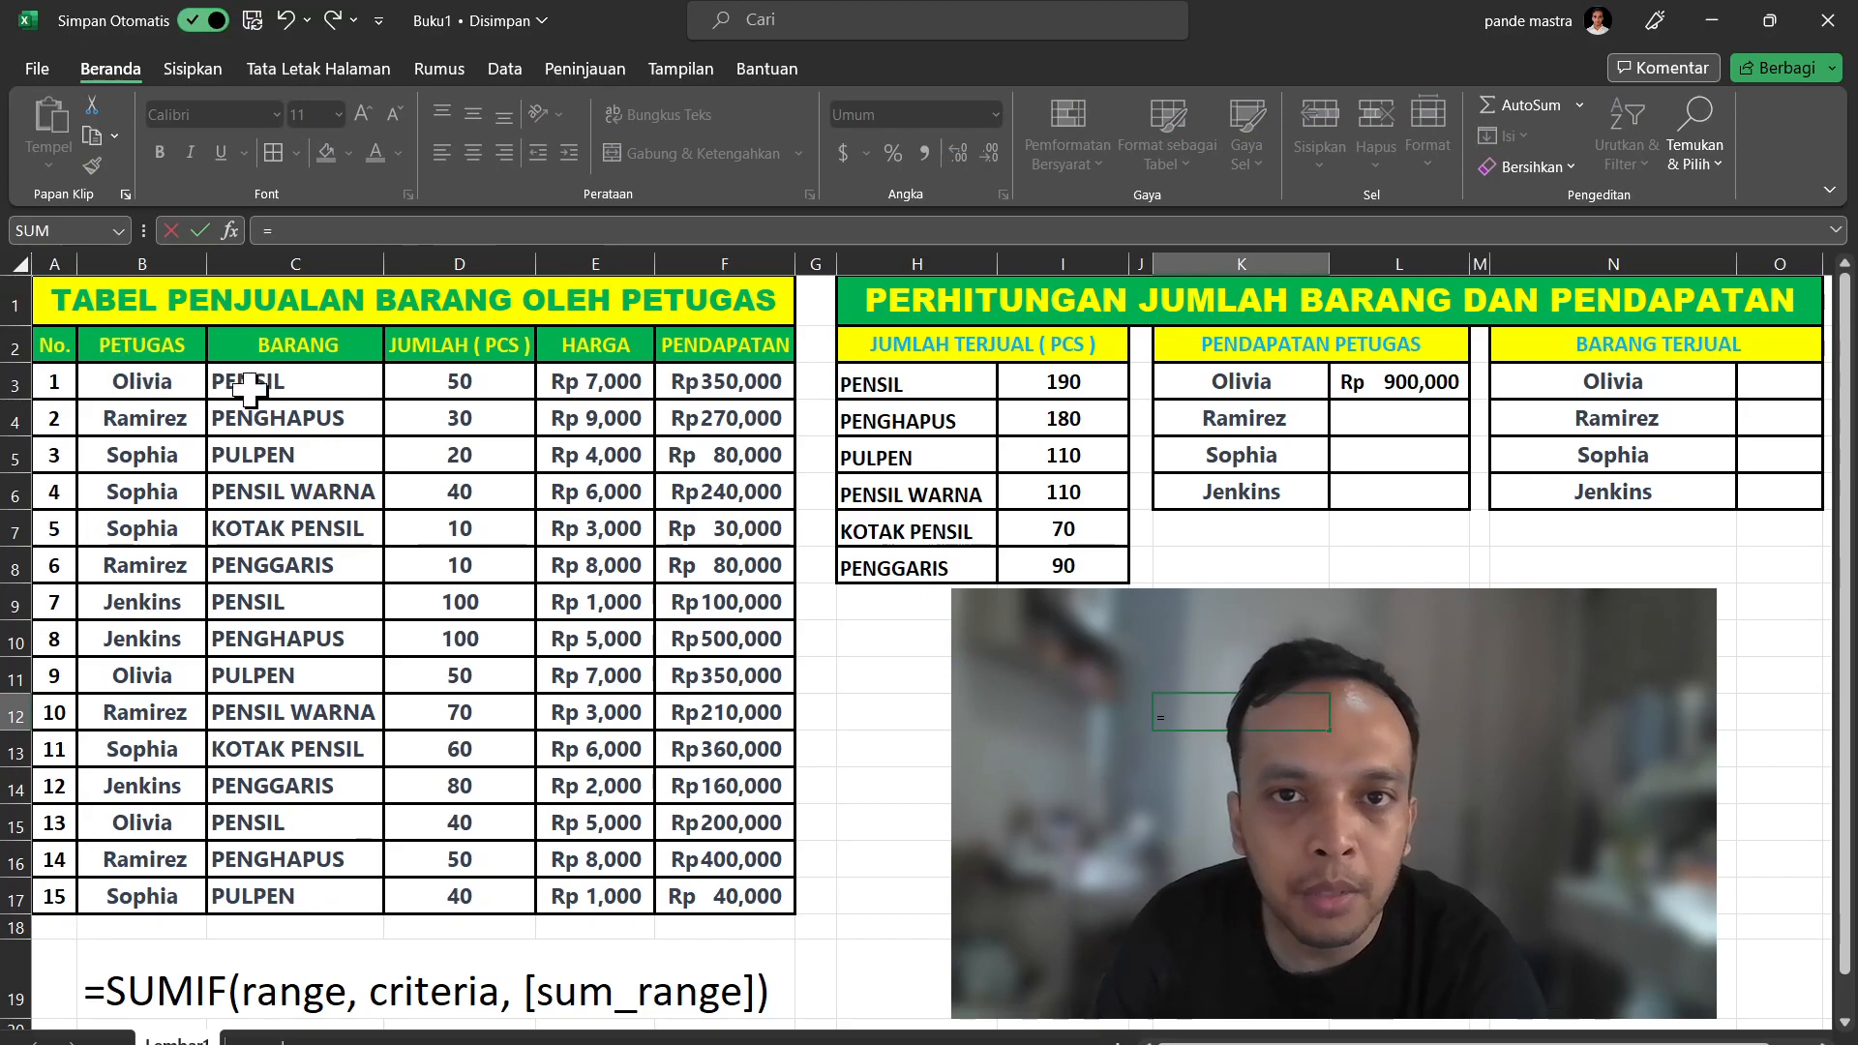
left_click(713, 381)
type("+")
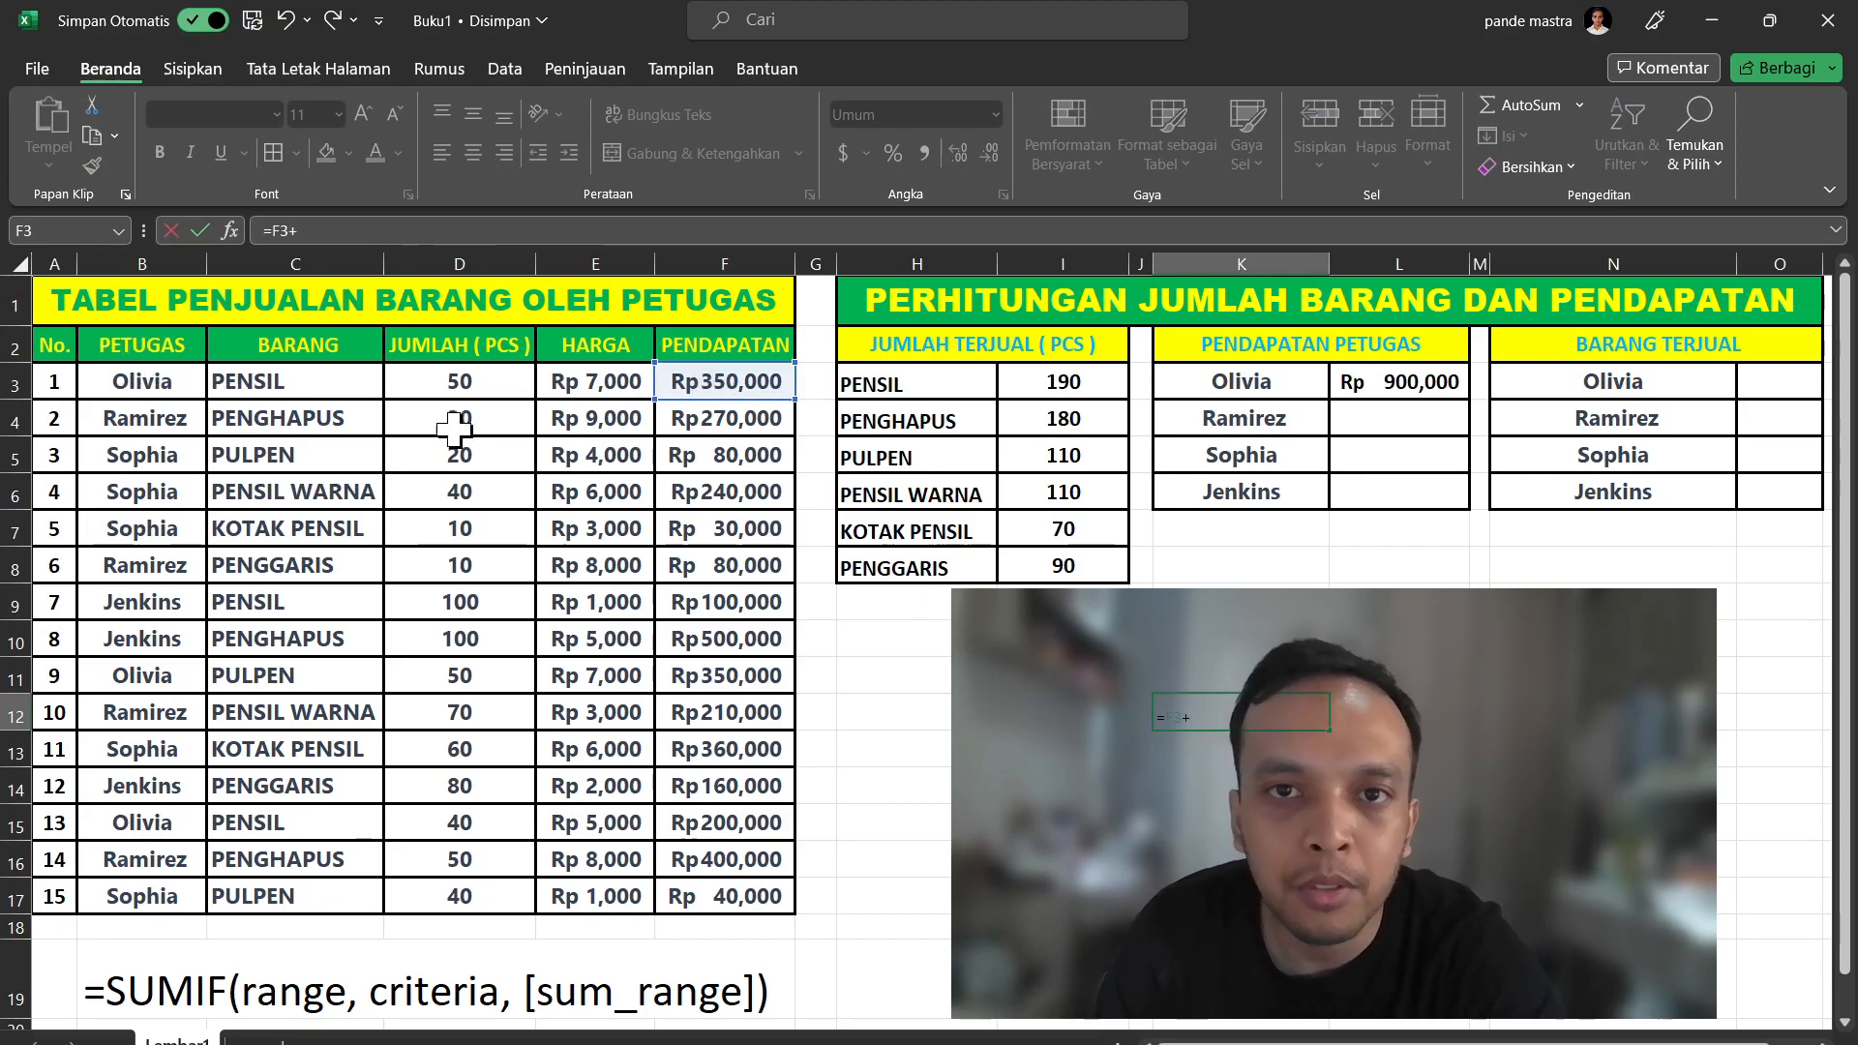
left_click(767, 675)
type("+")
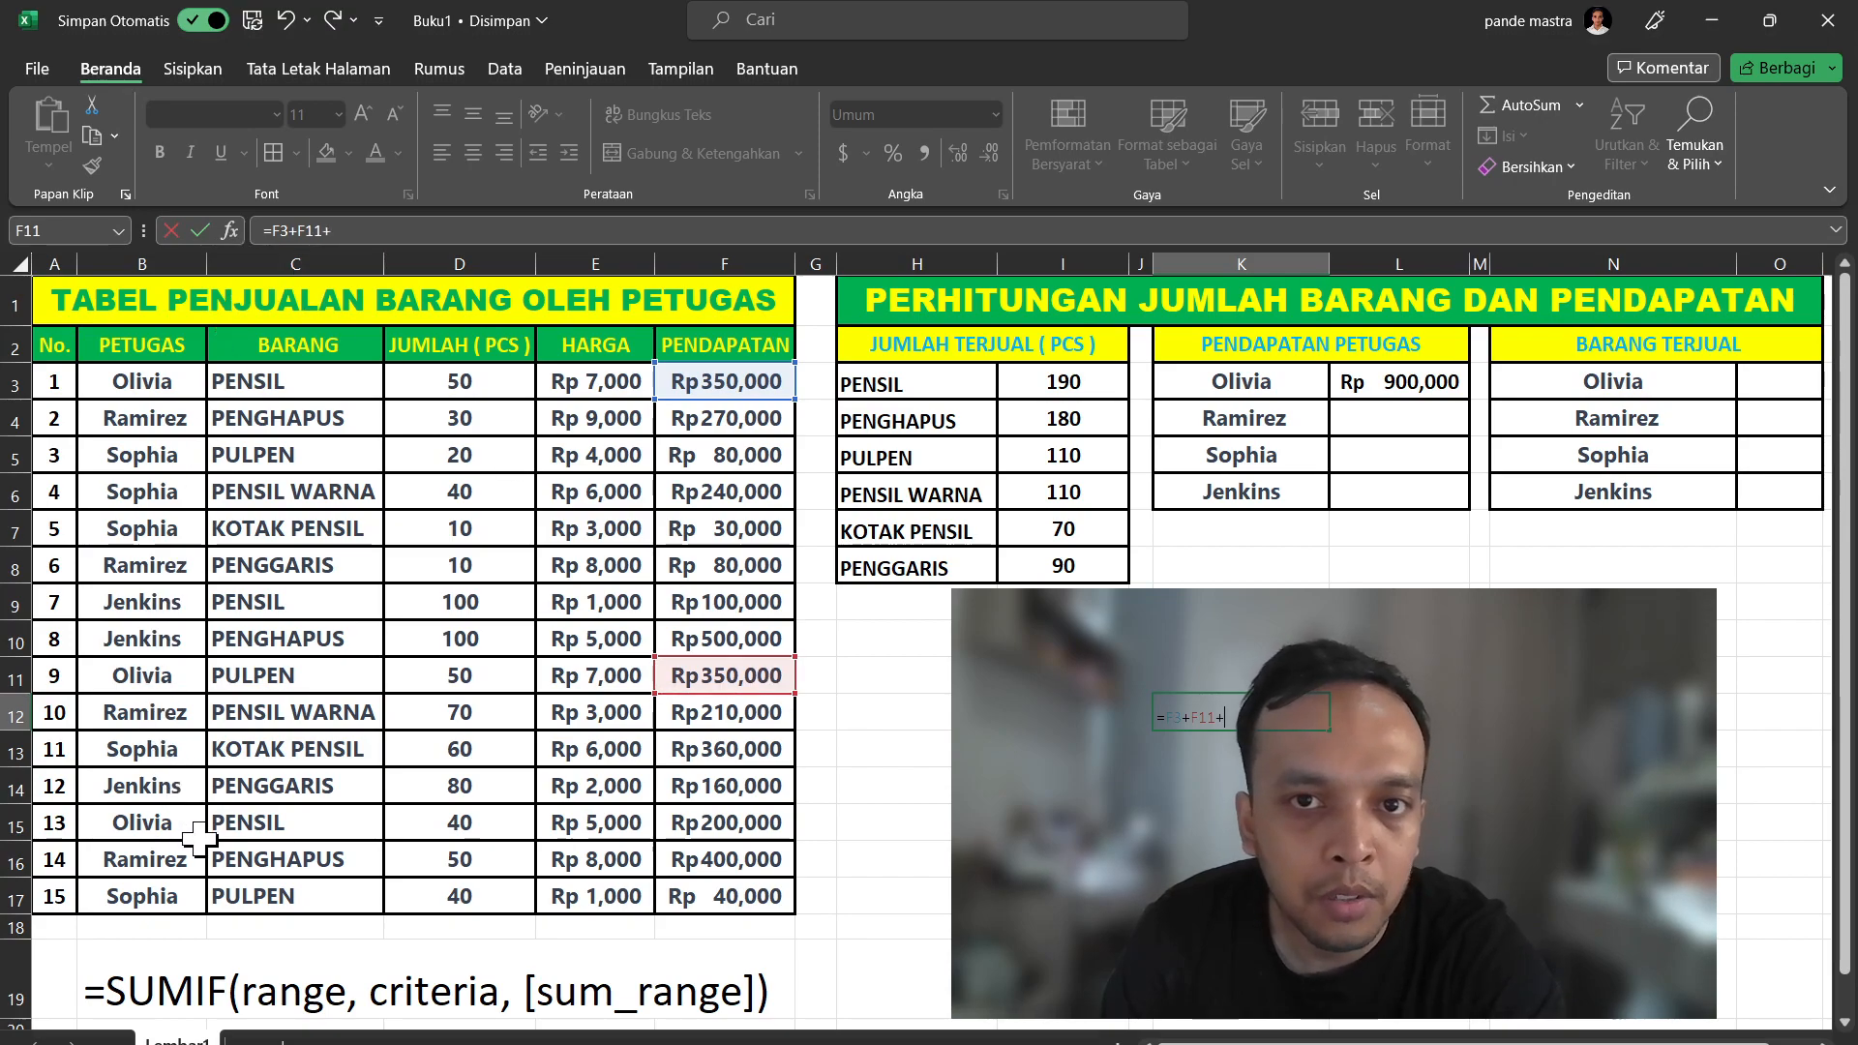
left_click(714, 821)
key("Return")
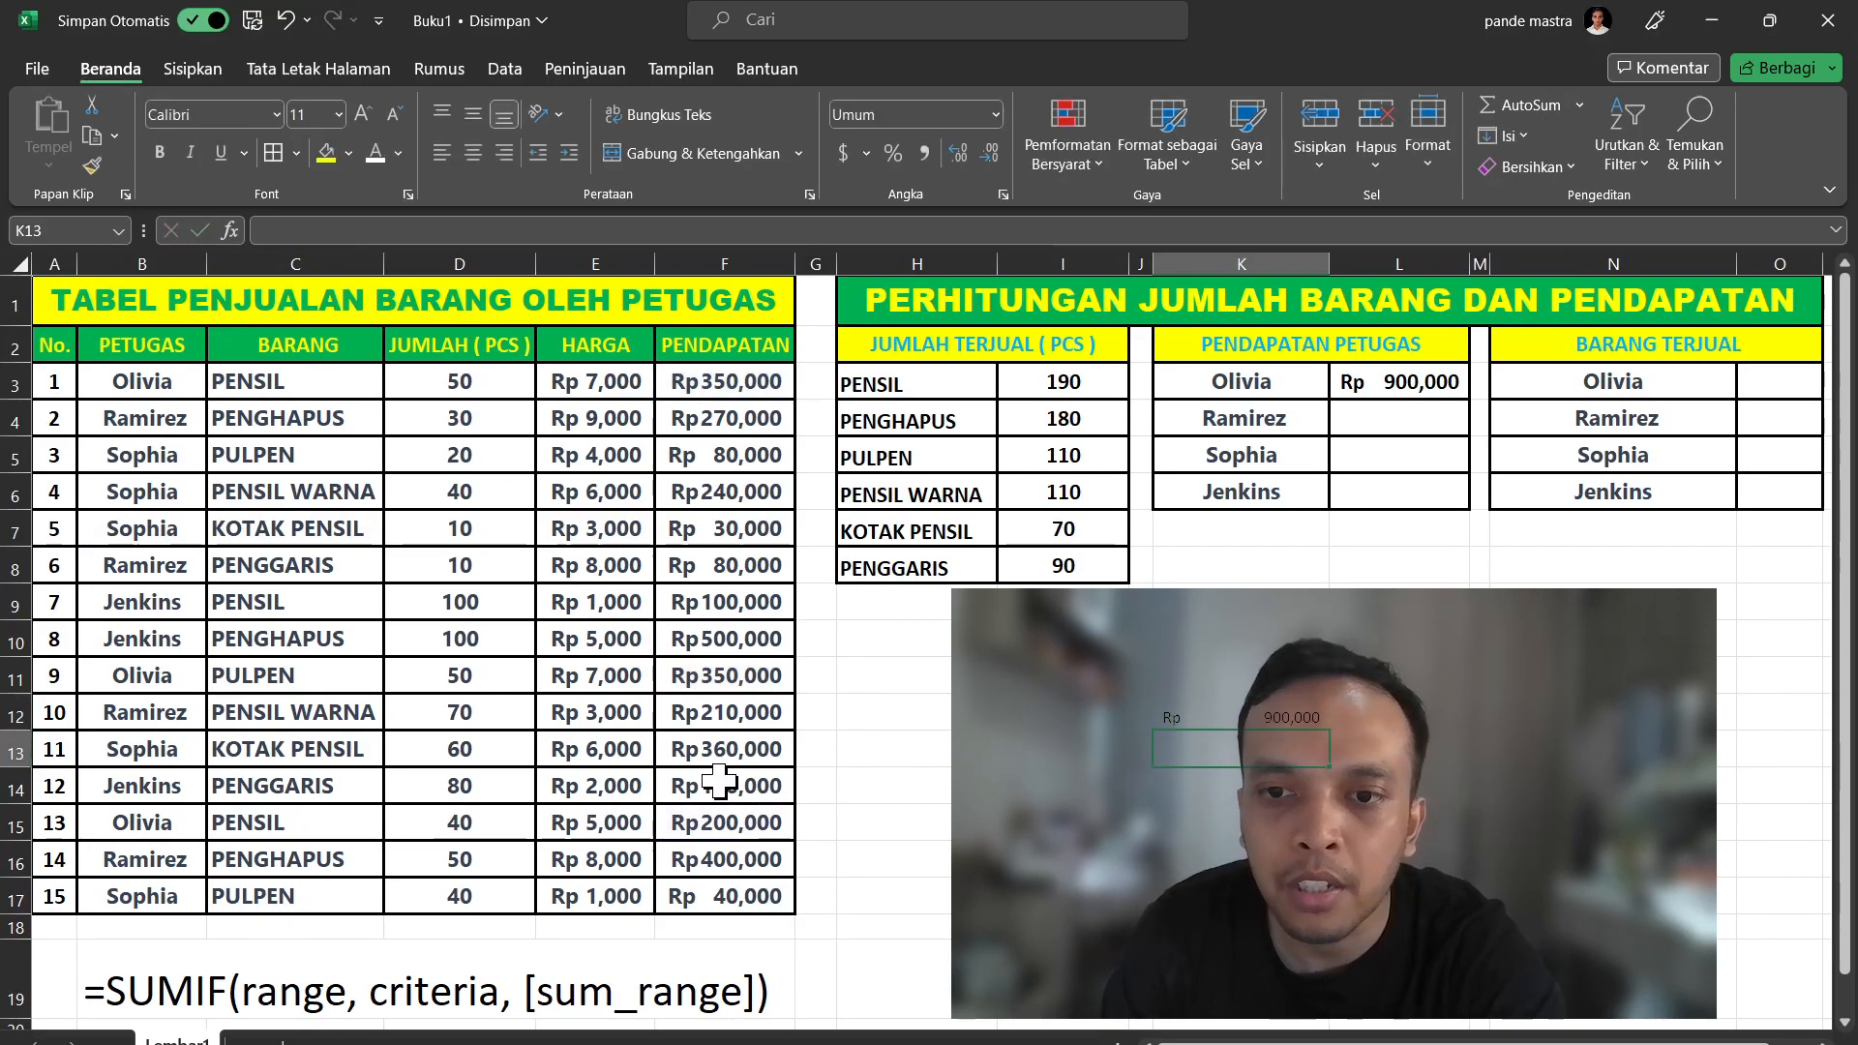
Fill the income SUMIF formula from L3 down to L6 and review the criteria references in L4 through L6
left_click(1414, 395)
left_click_drag(1469, 397, 1460, 494)
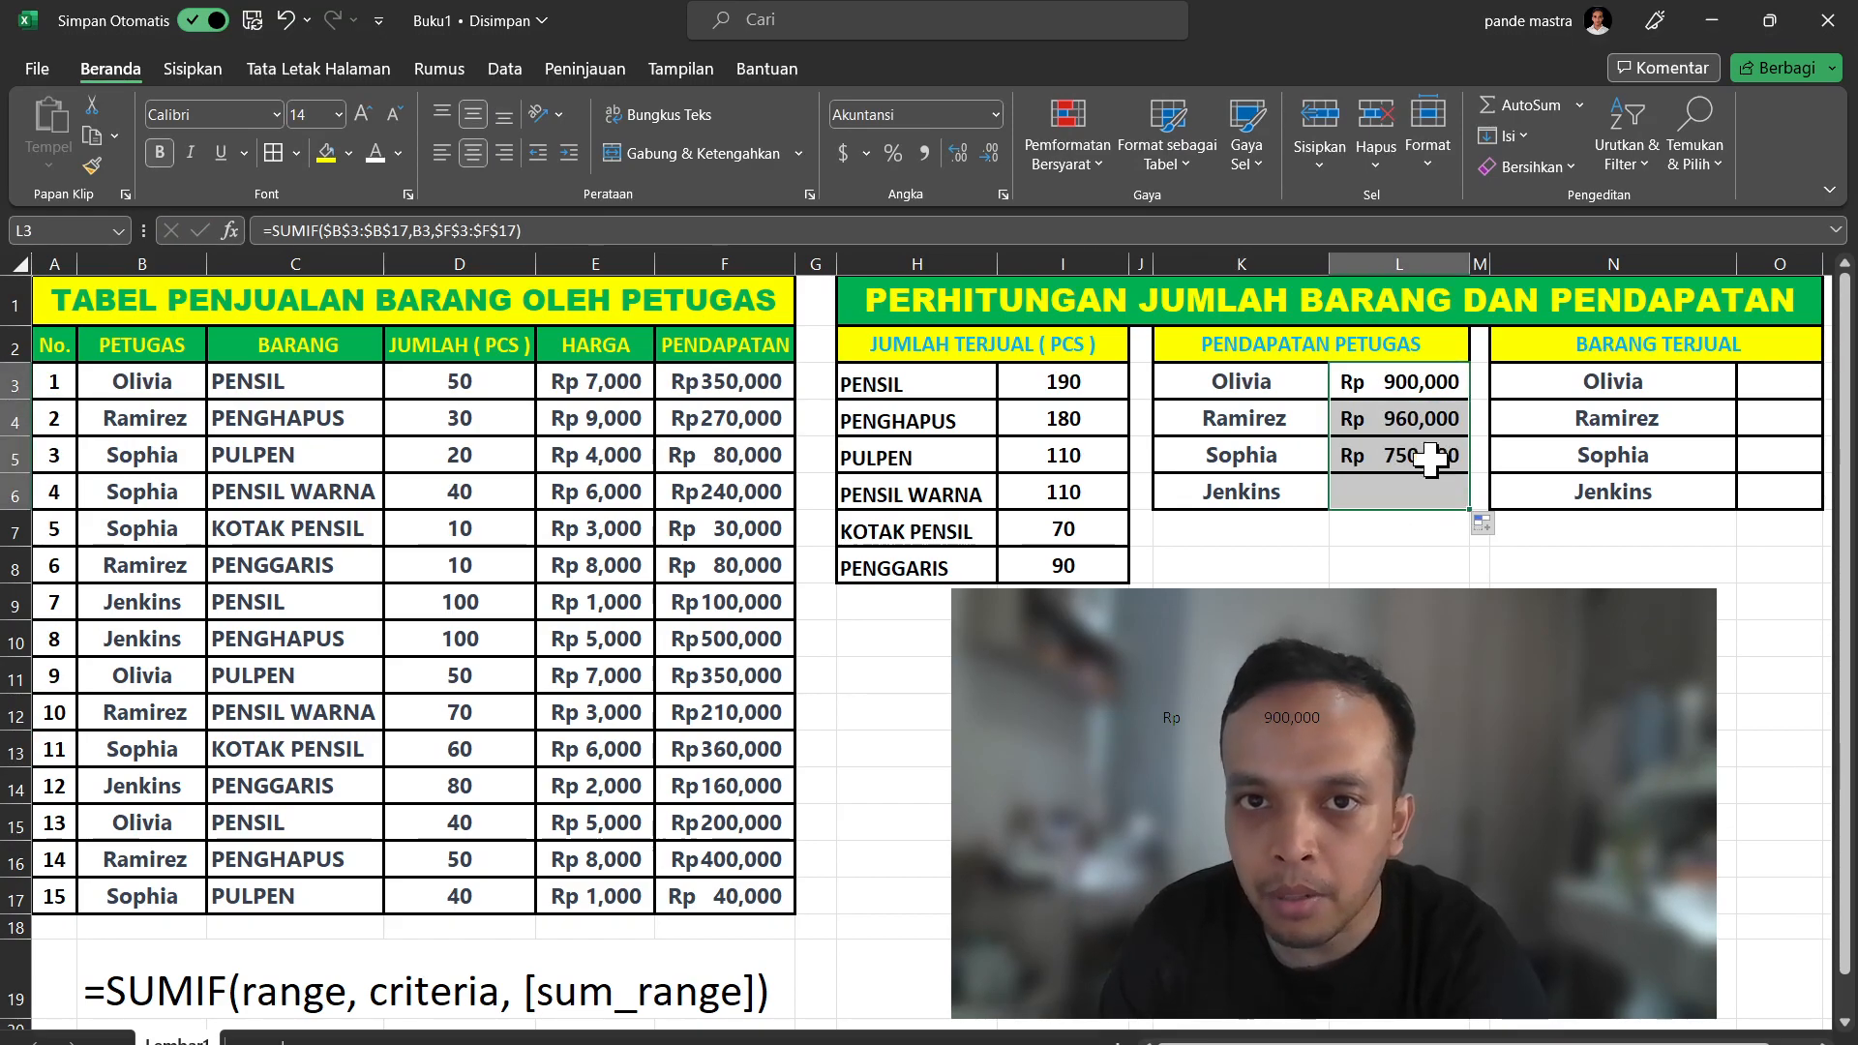
double_click(1423, 427)
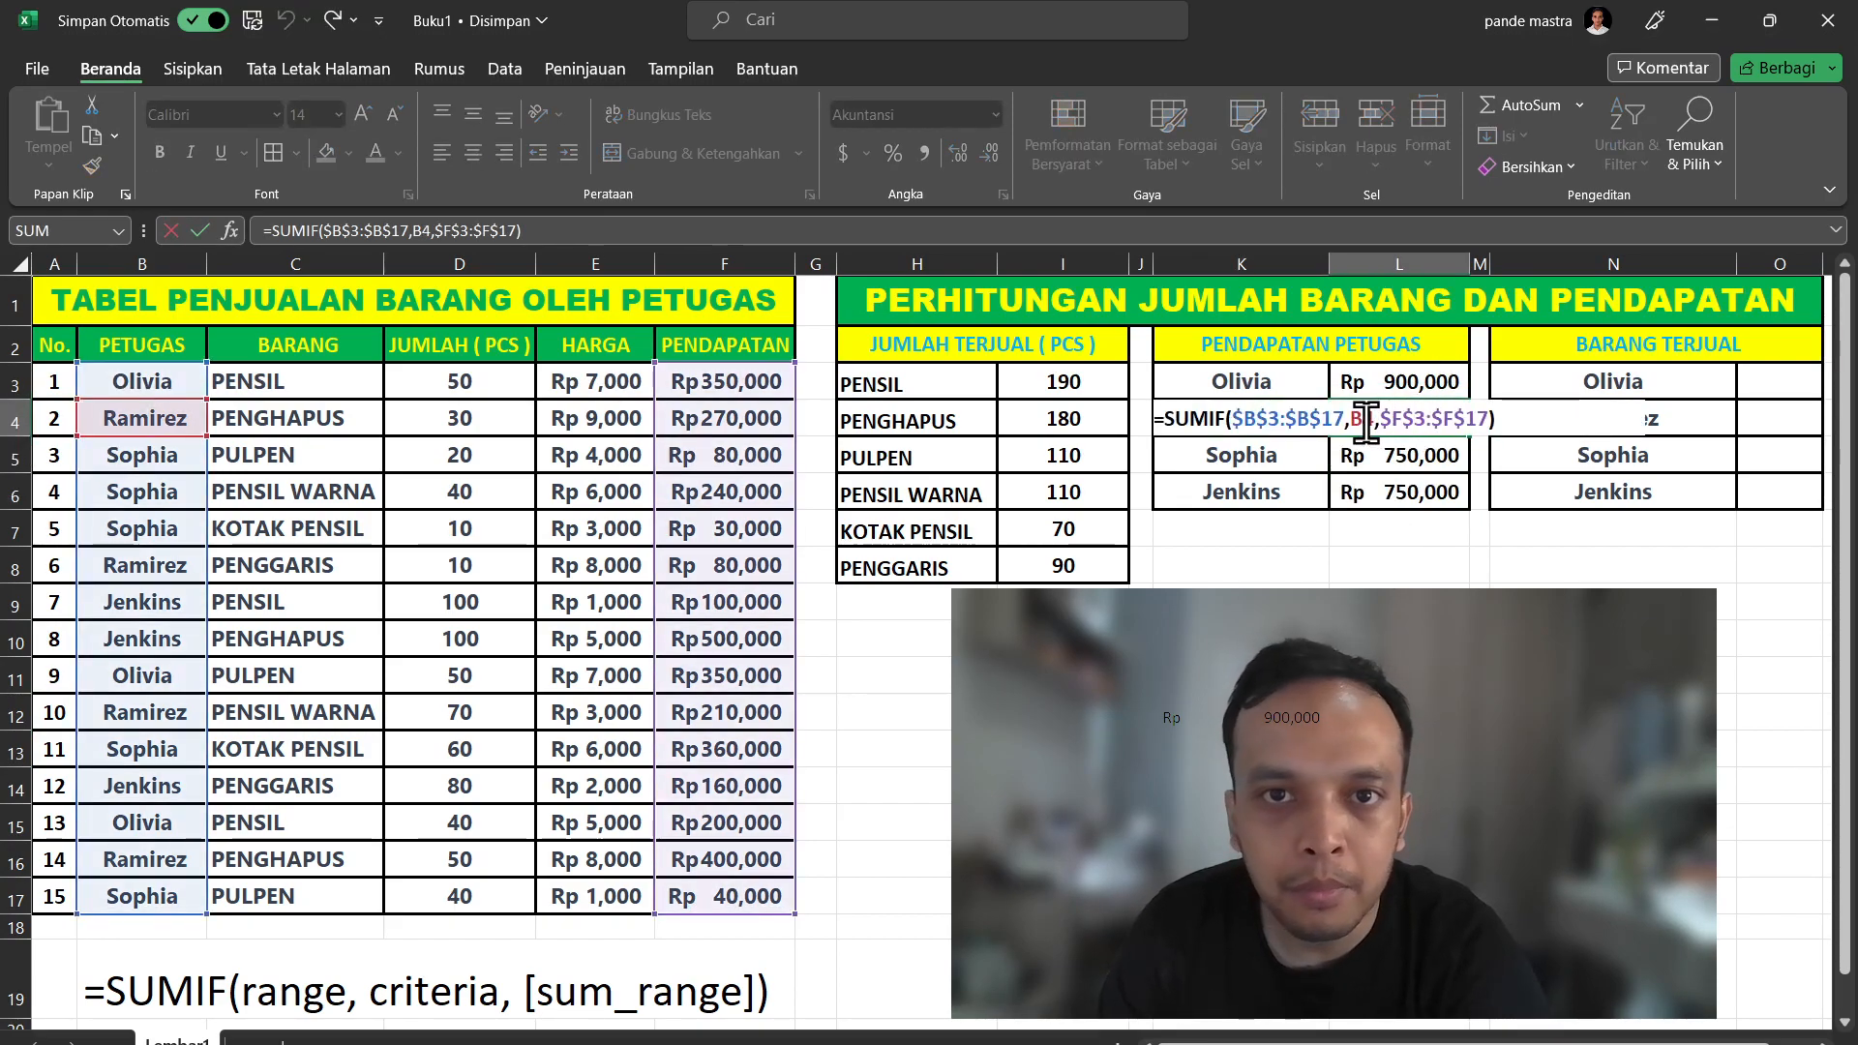
key("Return")
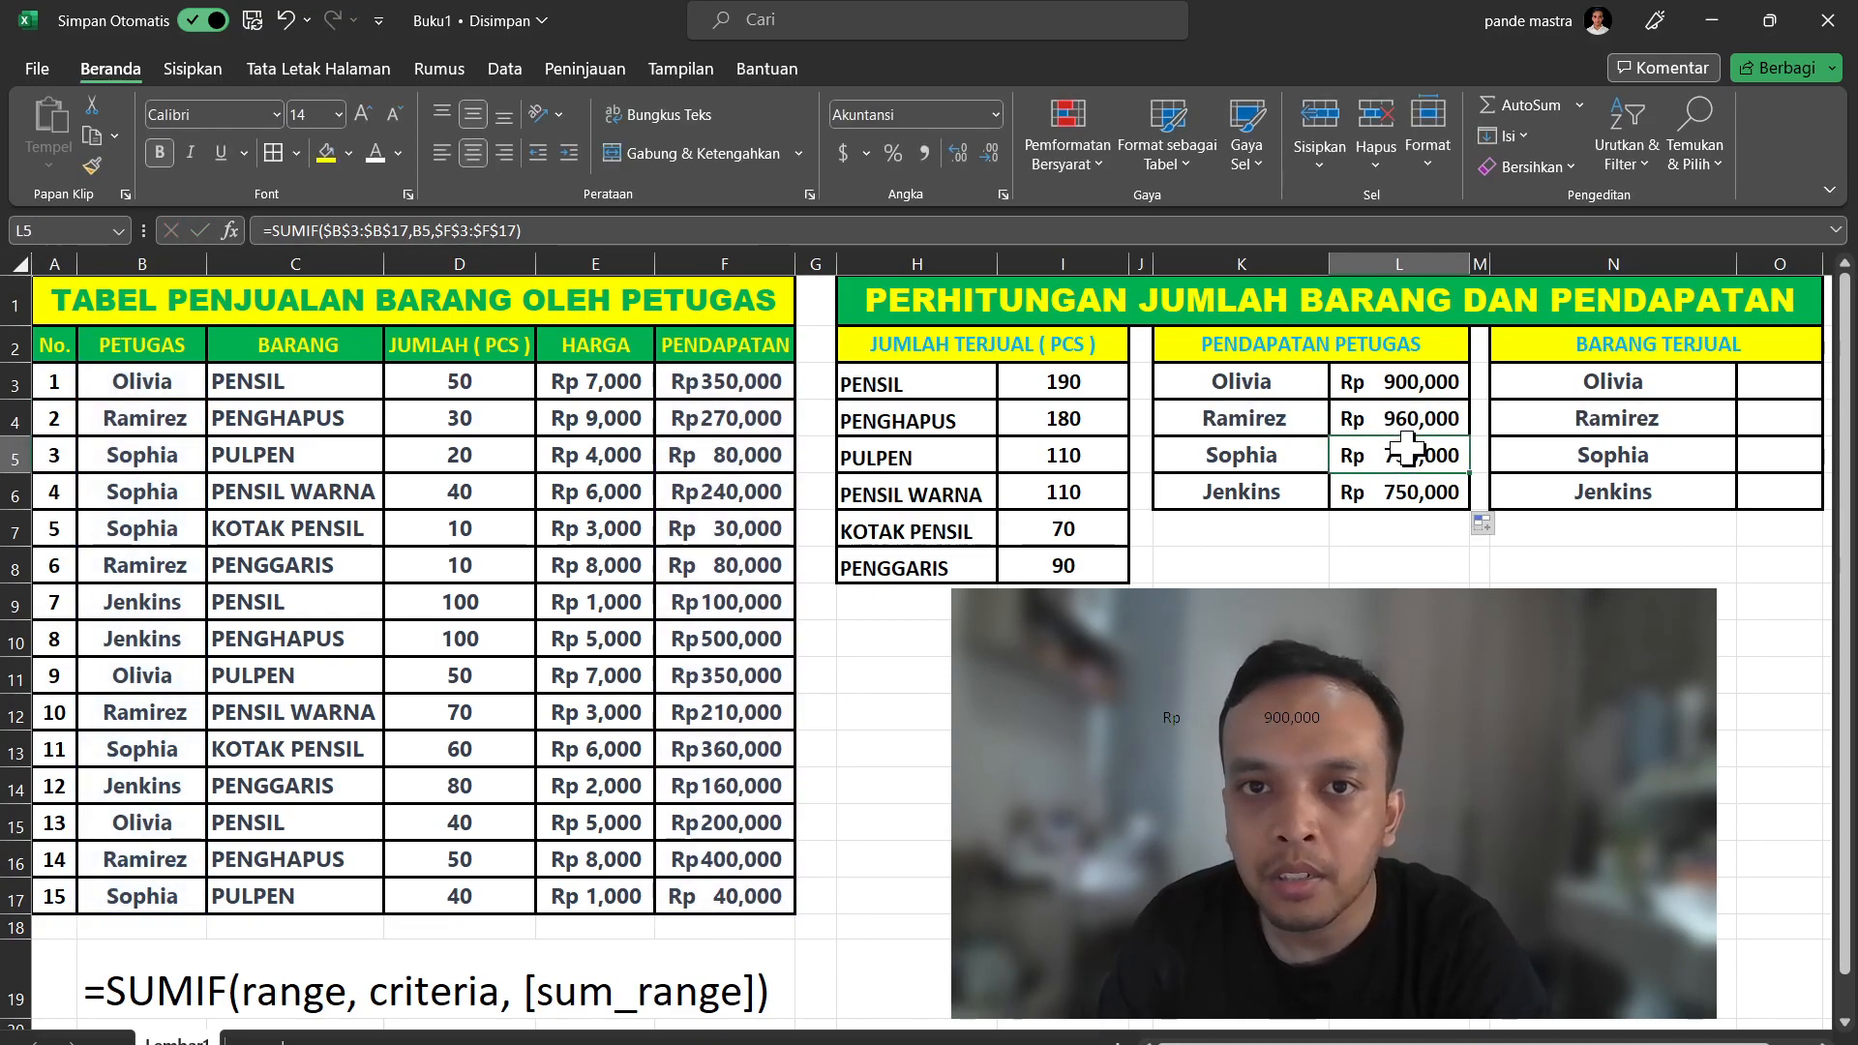
double_click(1406, 449)
key("Return")
double_click(1413, 484)
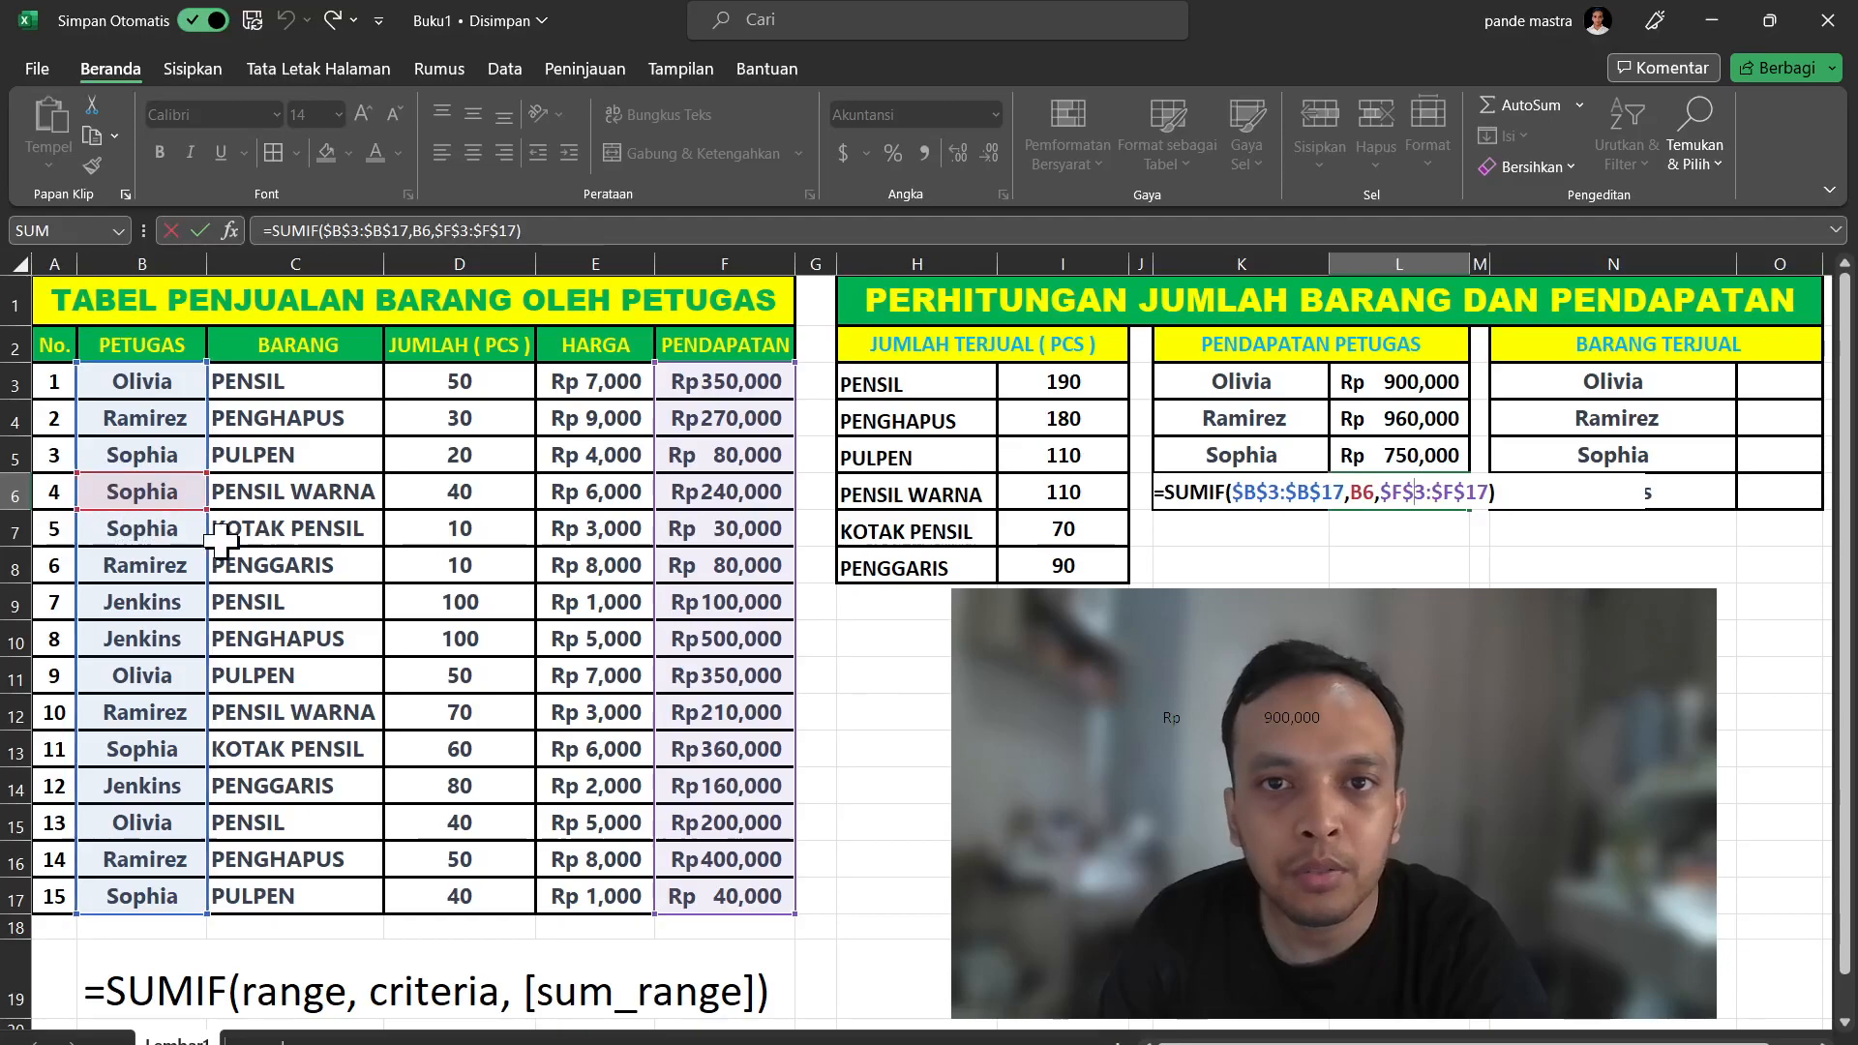
key("Return")
Change the criteria reference in L6's SUMIF formula to B9
double_click(1374, 491)
double_click(1367, 492)
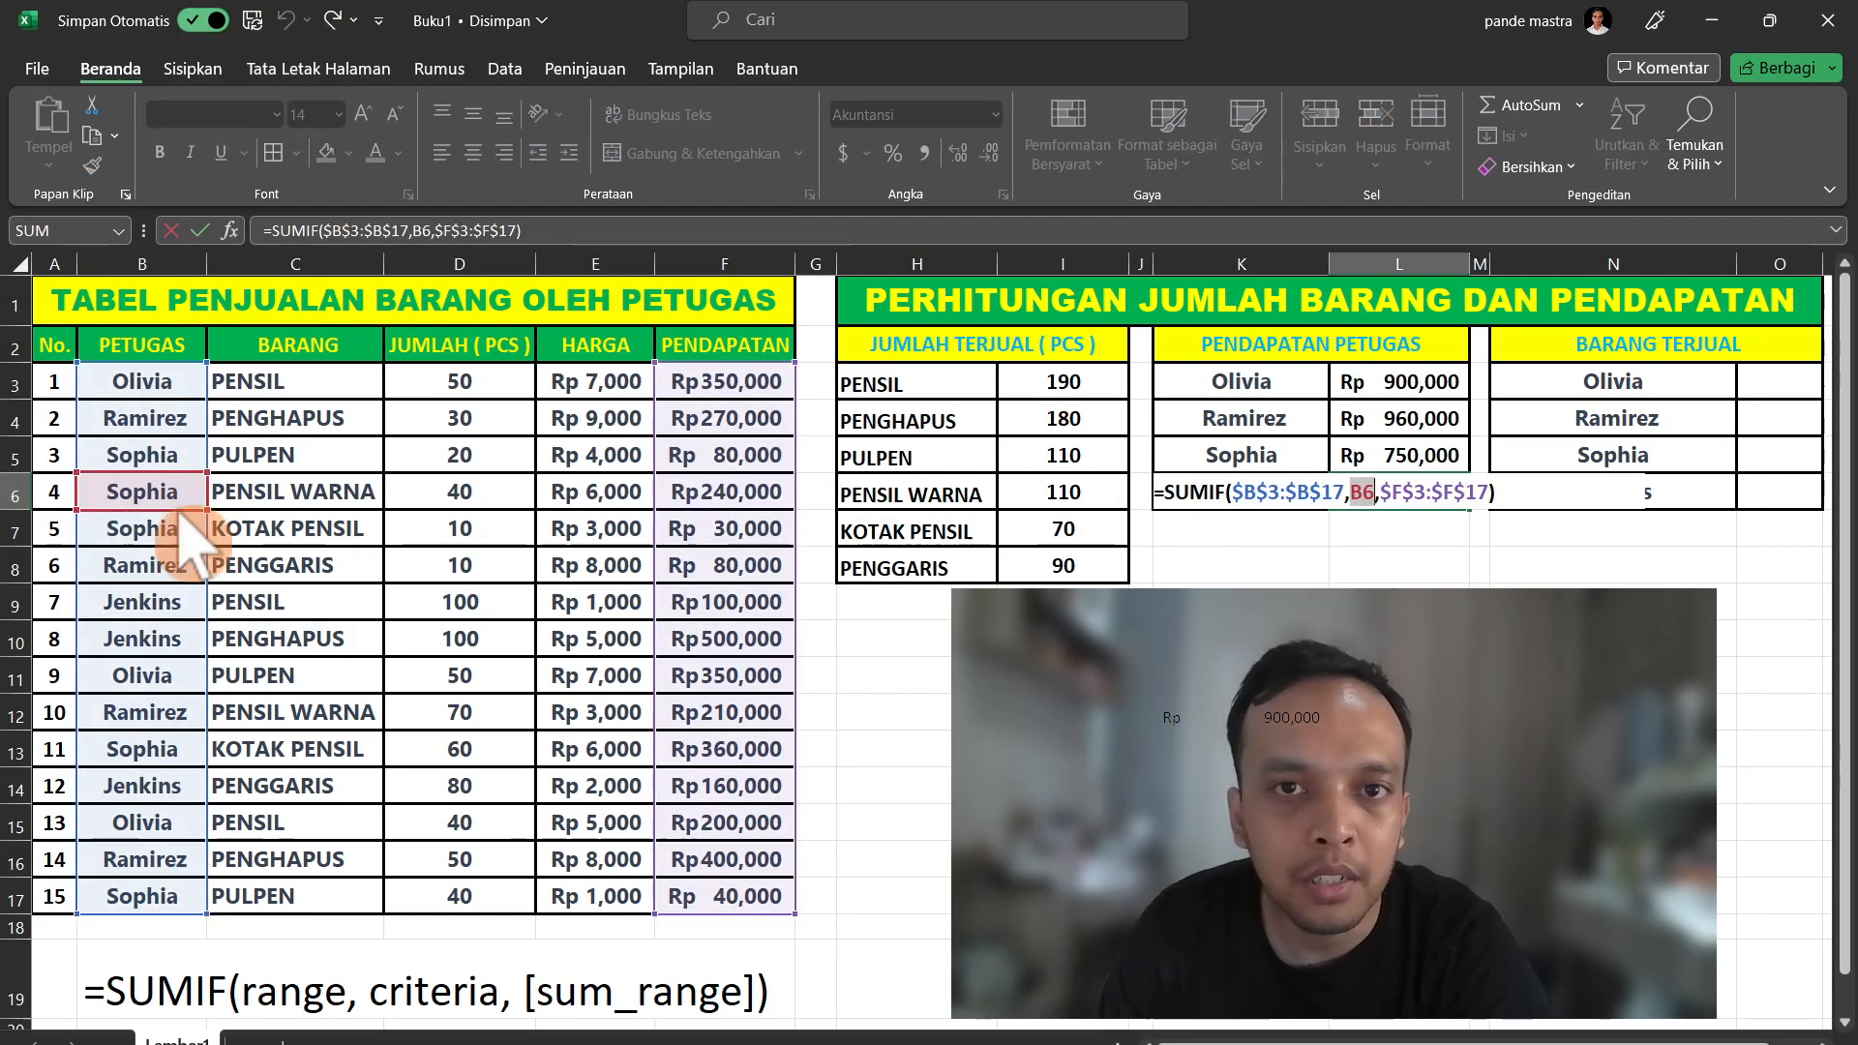
left_click(164, 605)
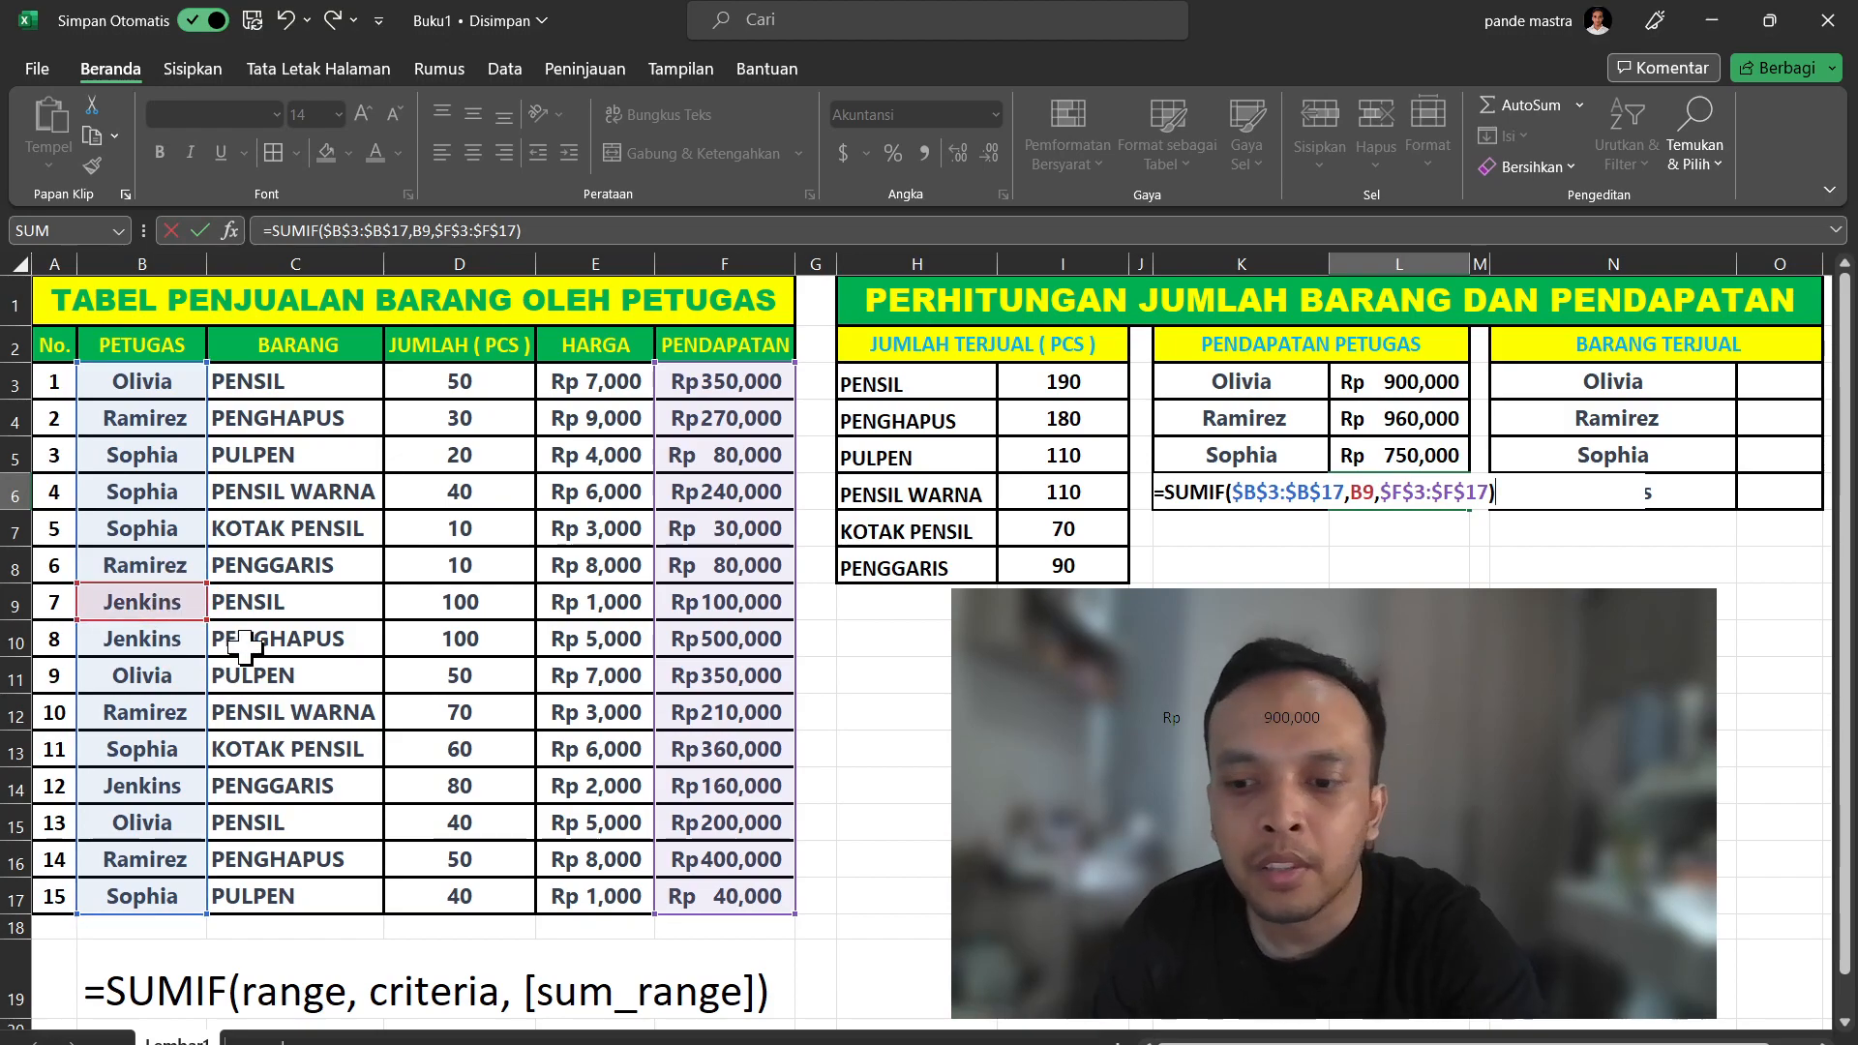
key("ctrl+Return")
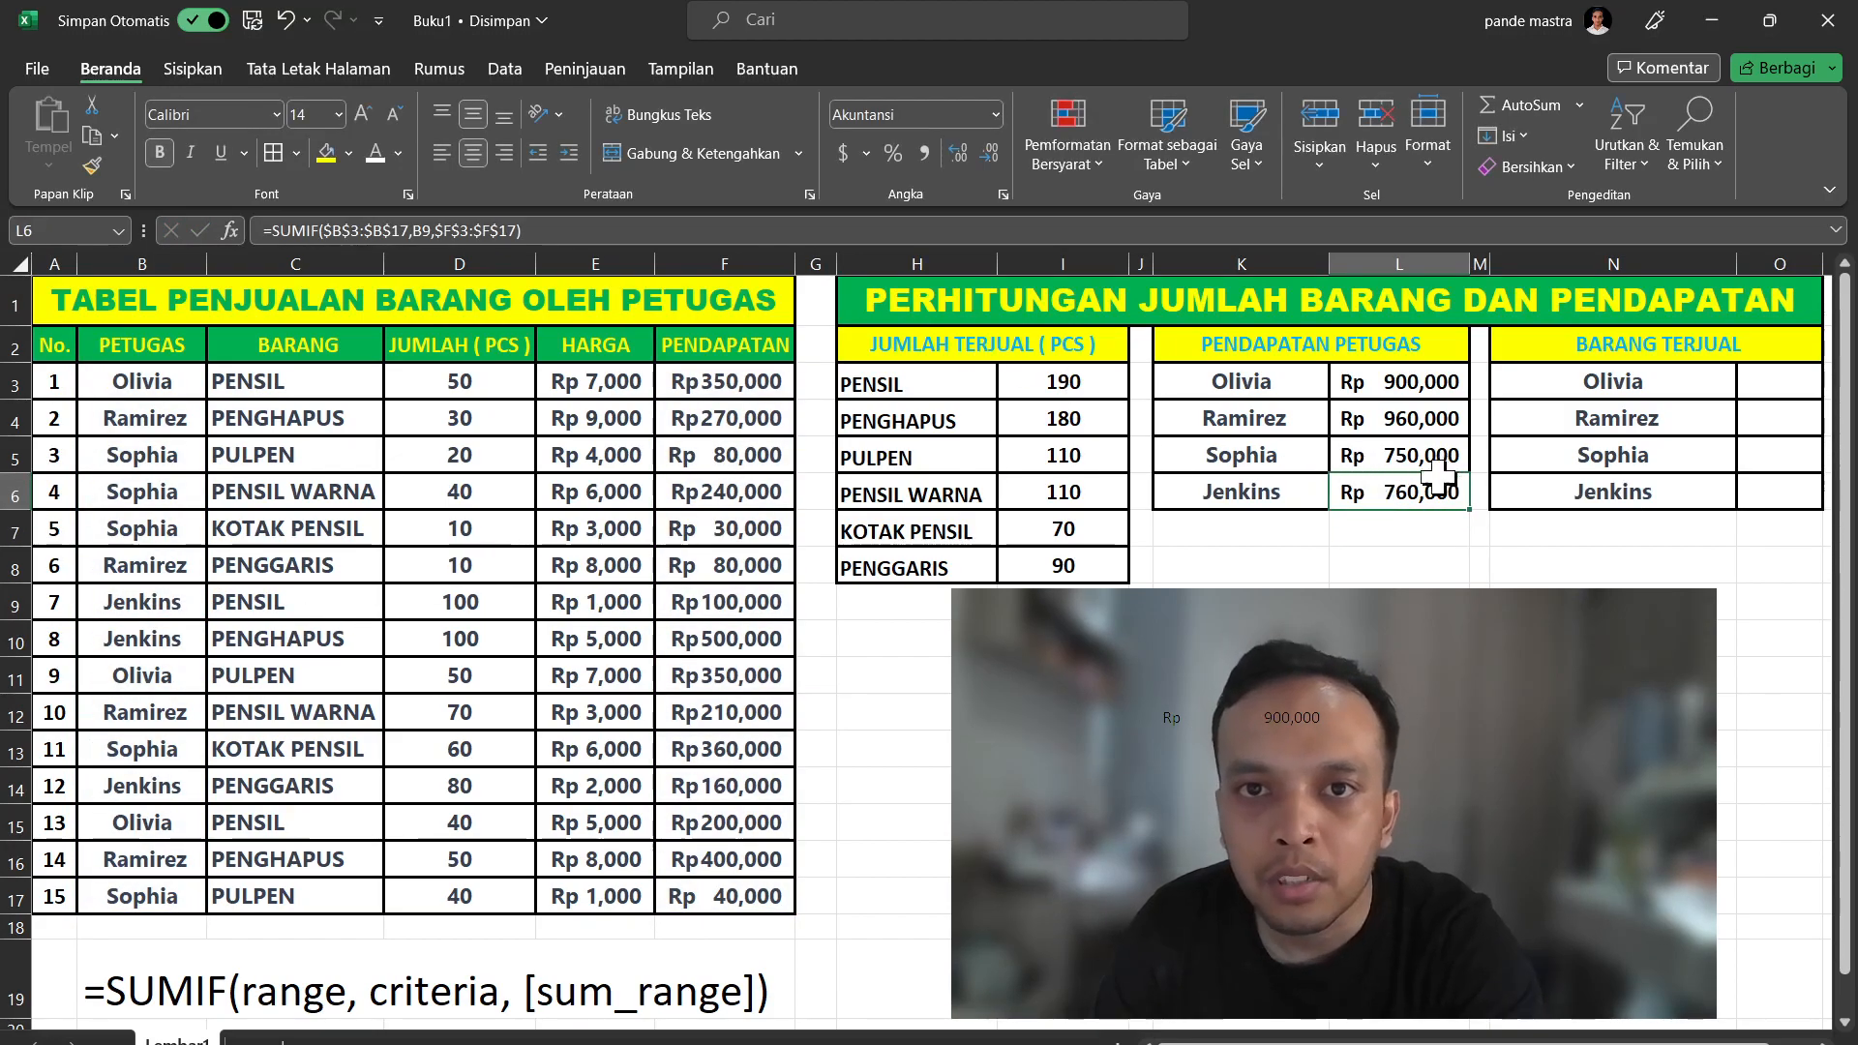
Replace the criteria reference in L6's SUMIF formula with the last officer's name as unquoted text
double_click(1452, 494)
double_click(1362, 492)
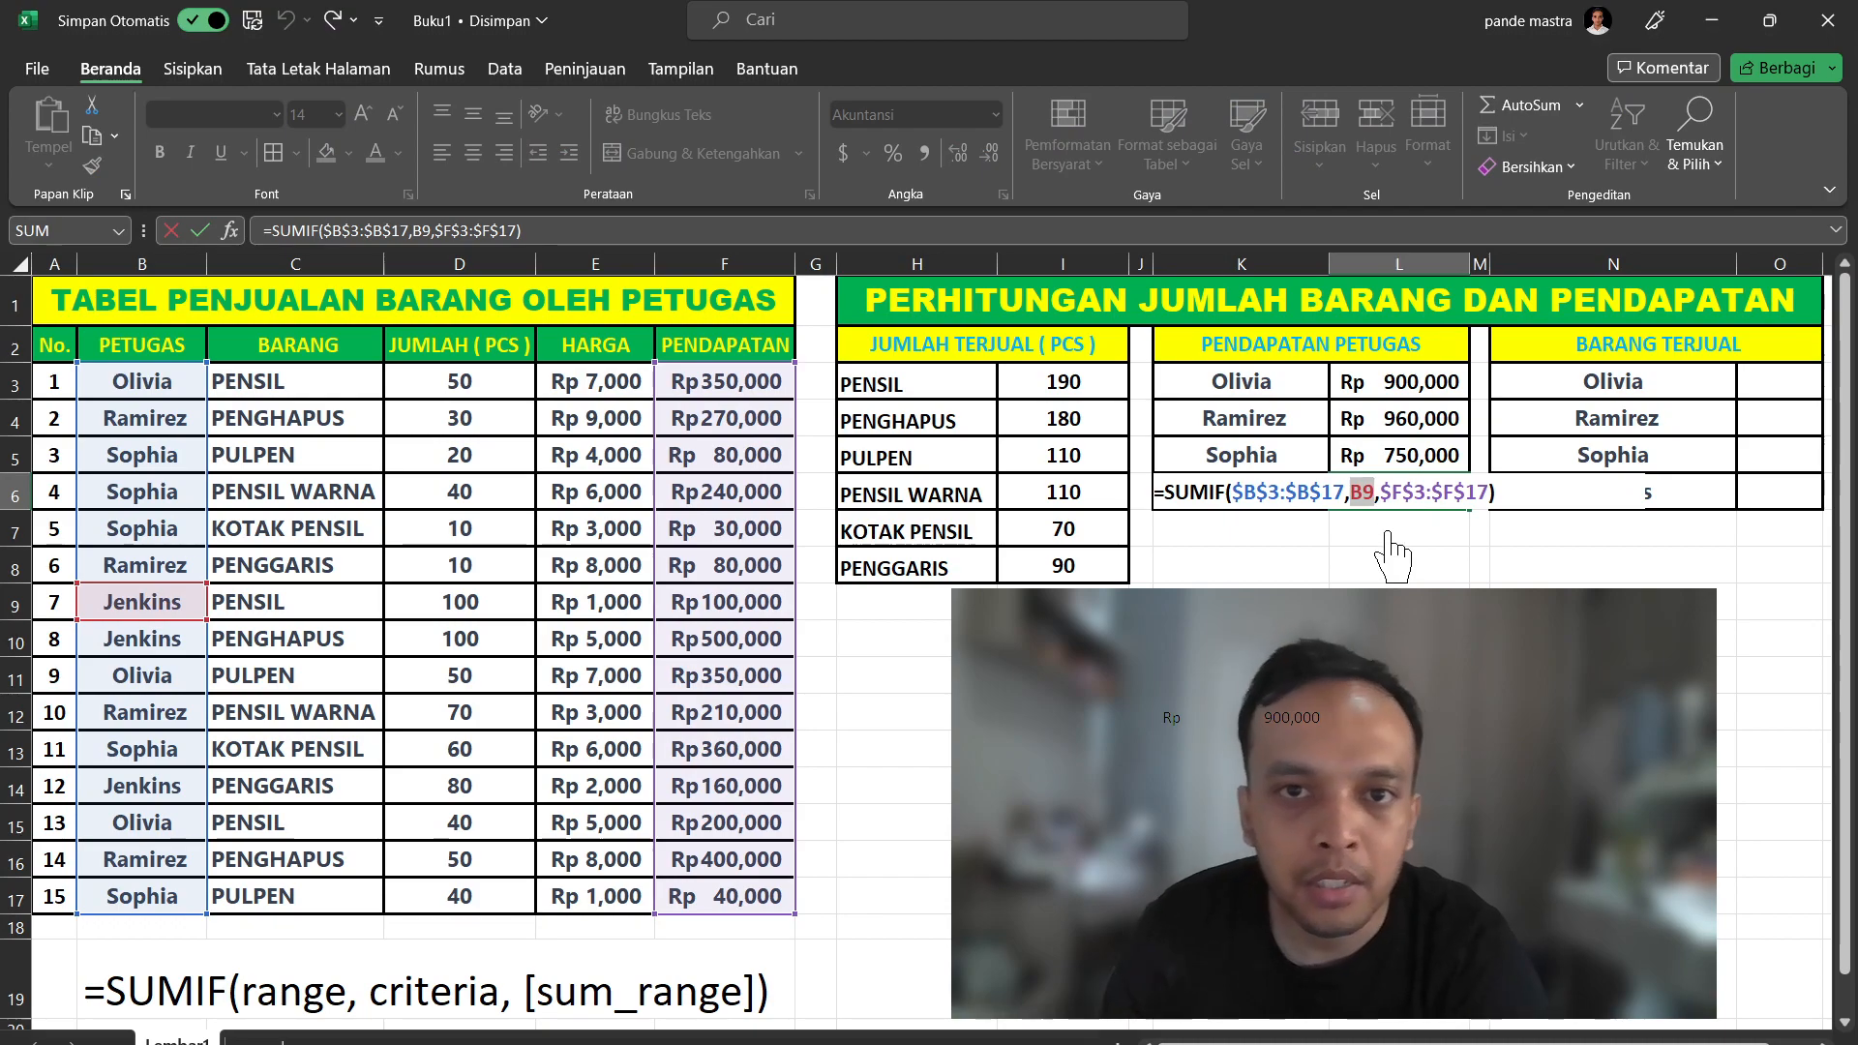
type("Jenki")
type("ns")
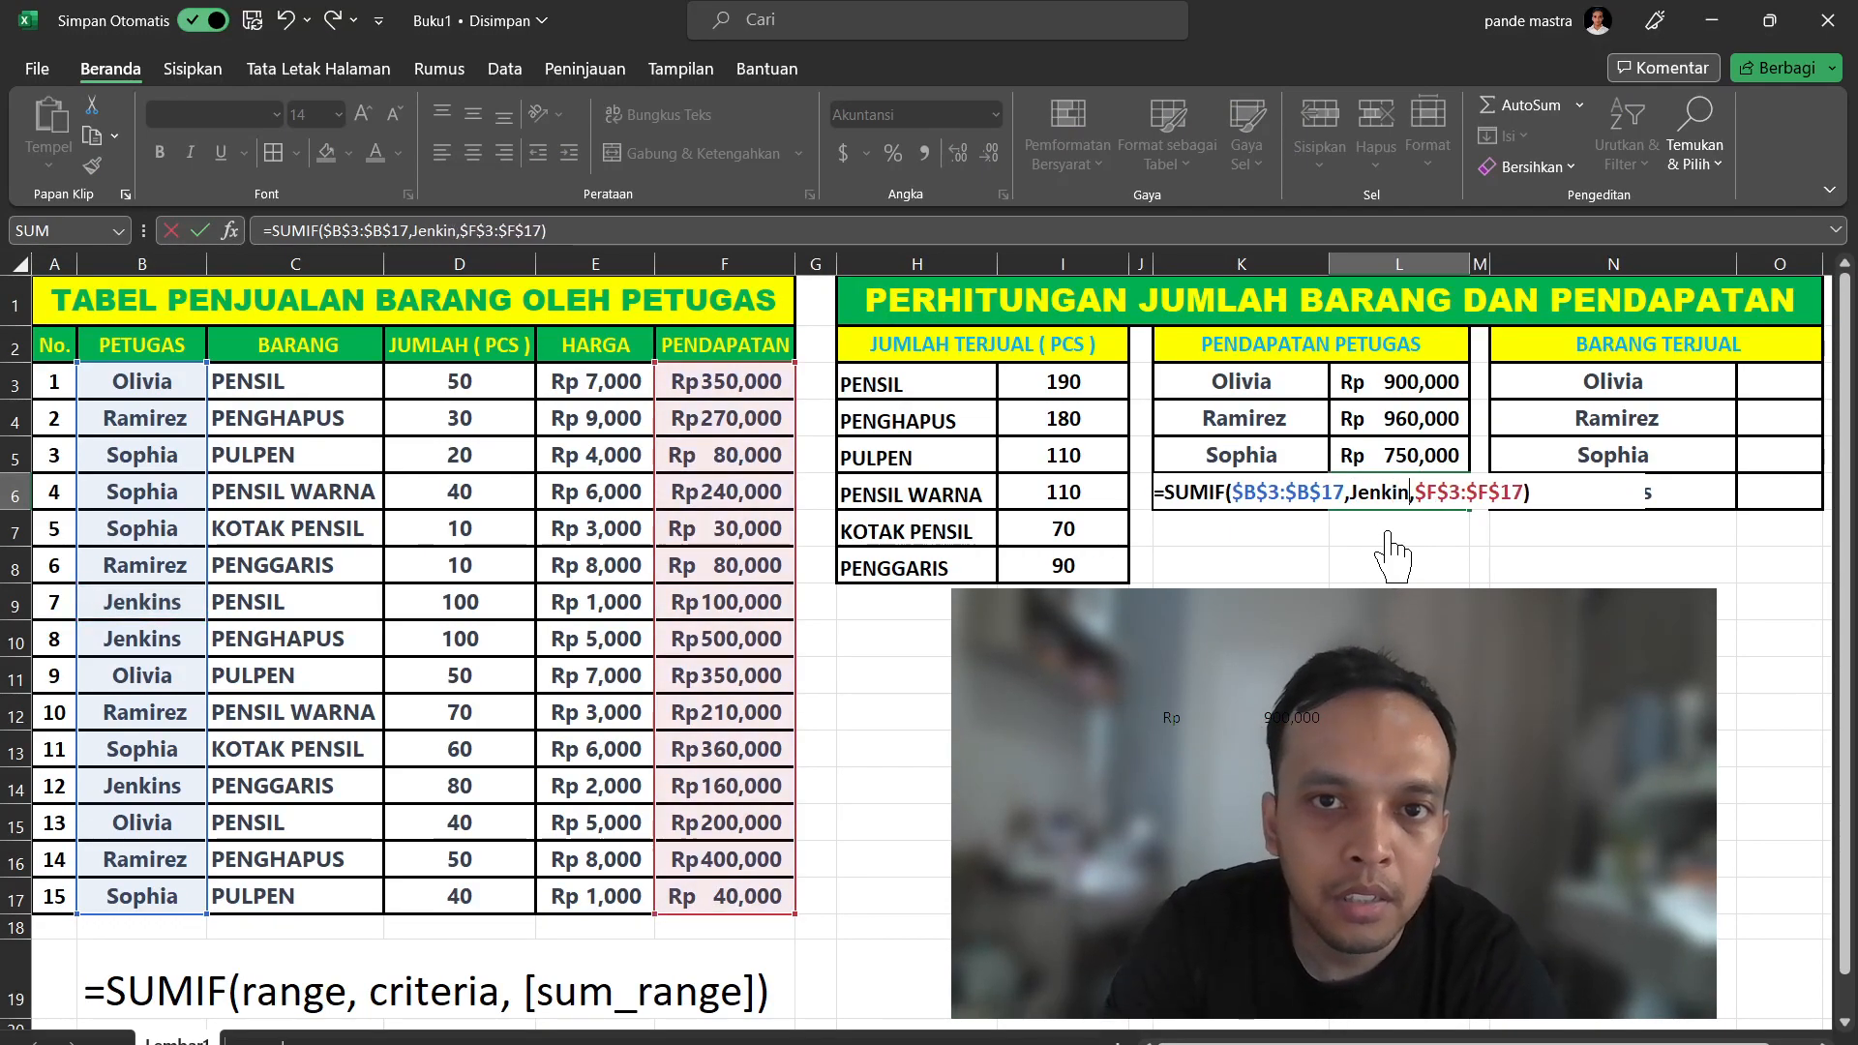
key("Return")
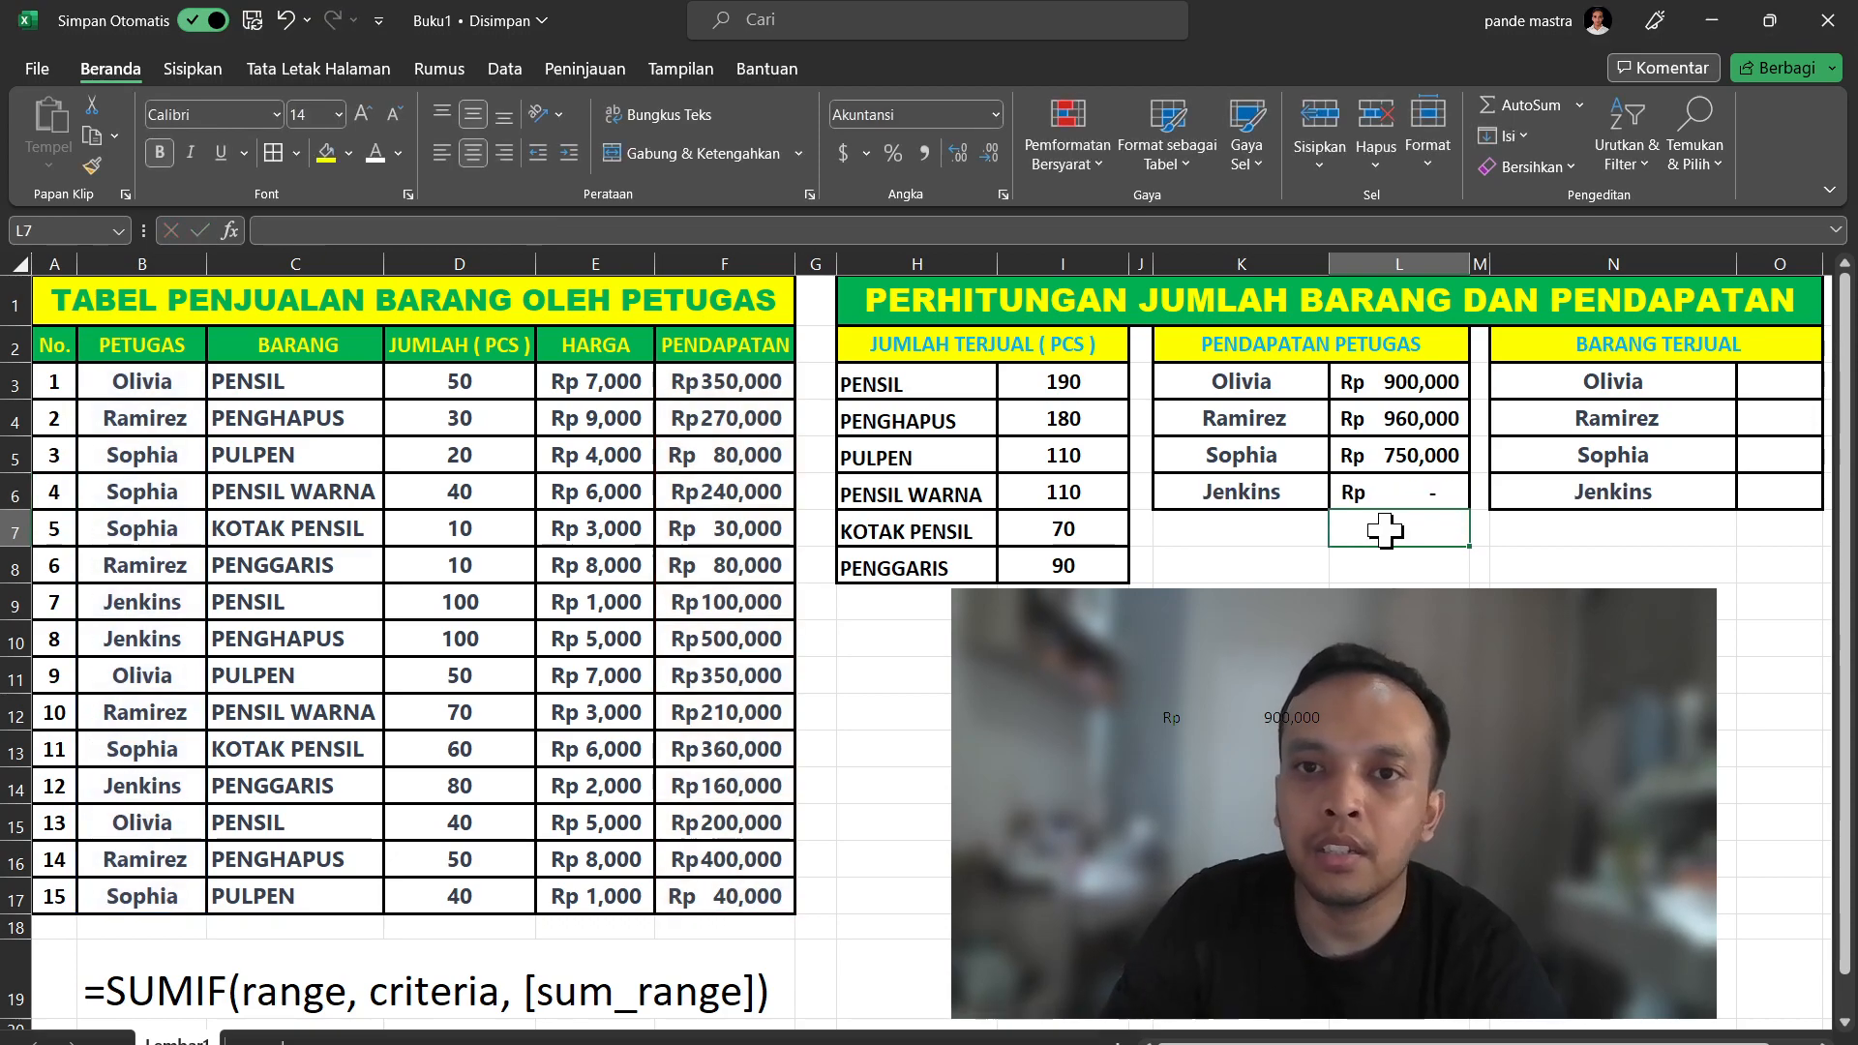
Enclose the officer's name in L6's SUMIF criteria in double quotation marks and clear the scratch sum from K12
left_click(1421, 493)
left_click(419, 232)
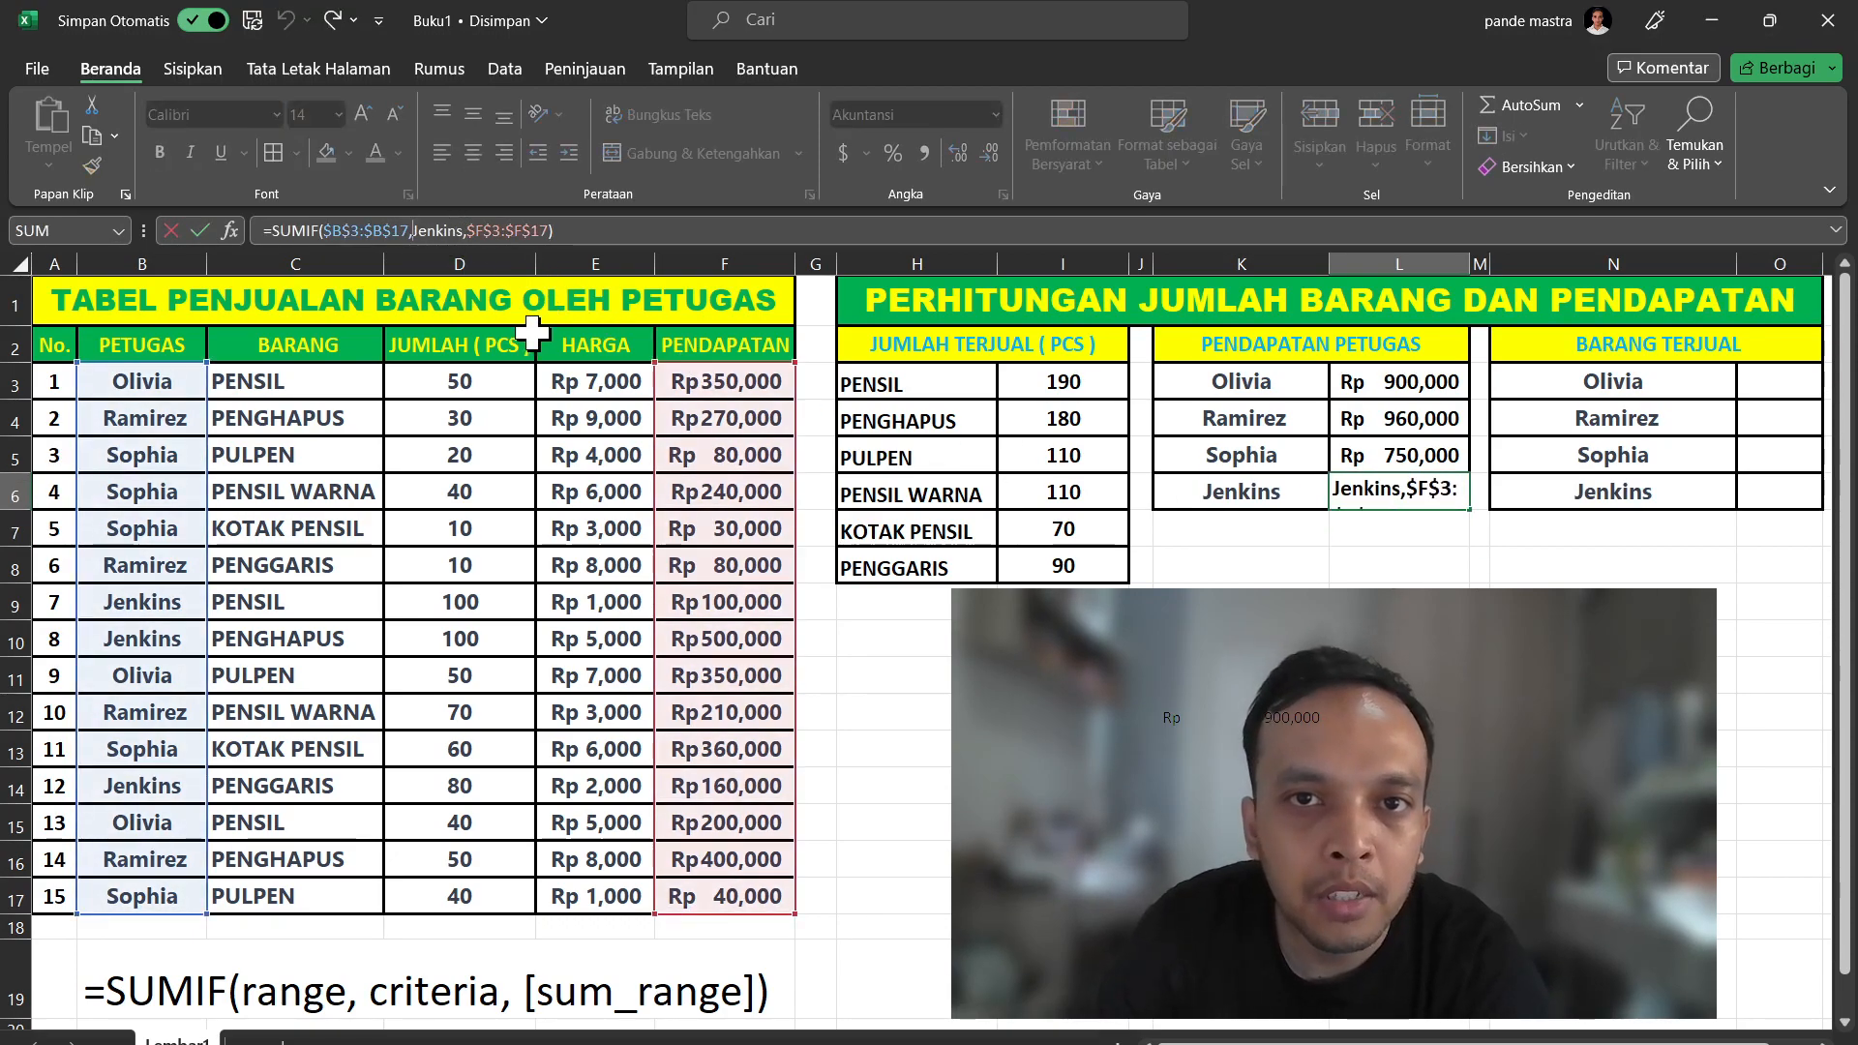
type("\"")
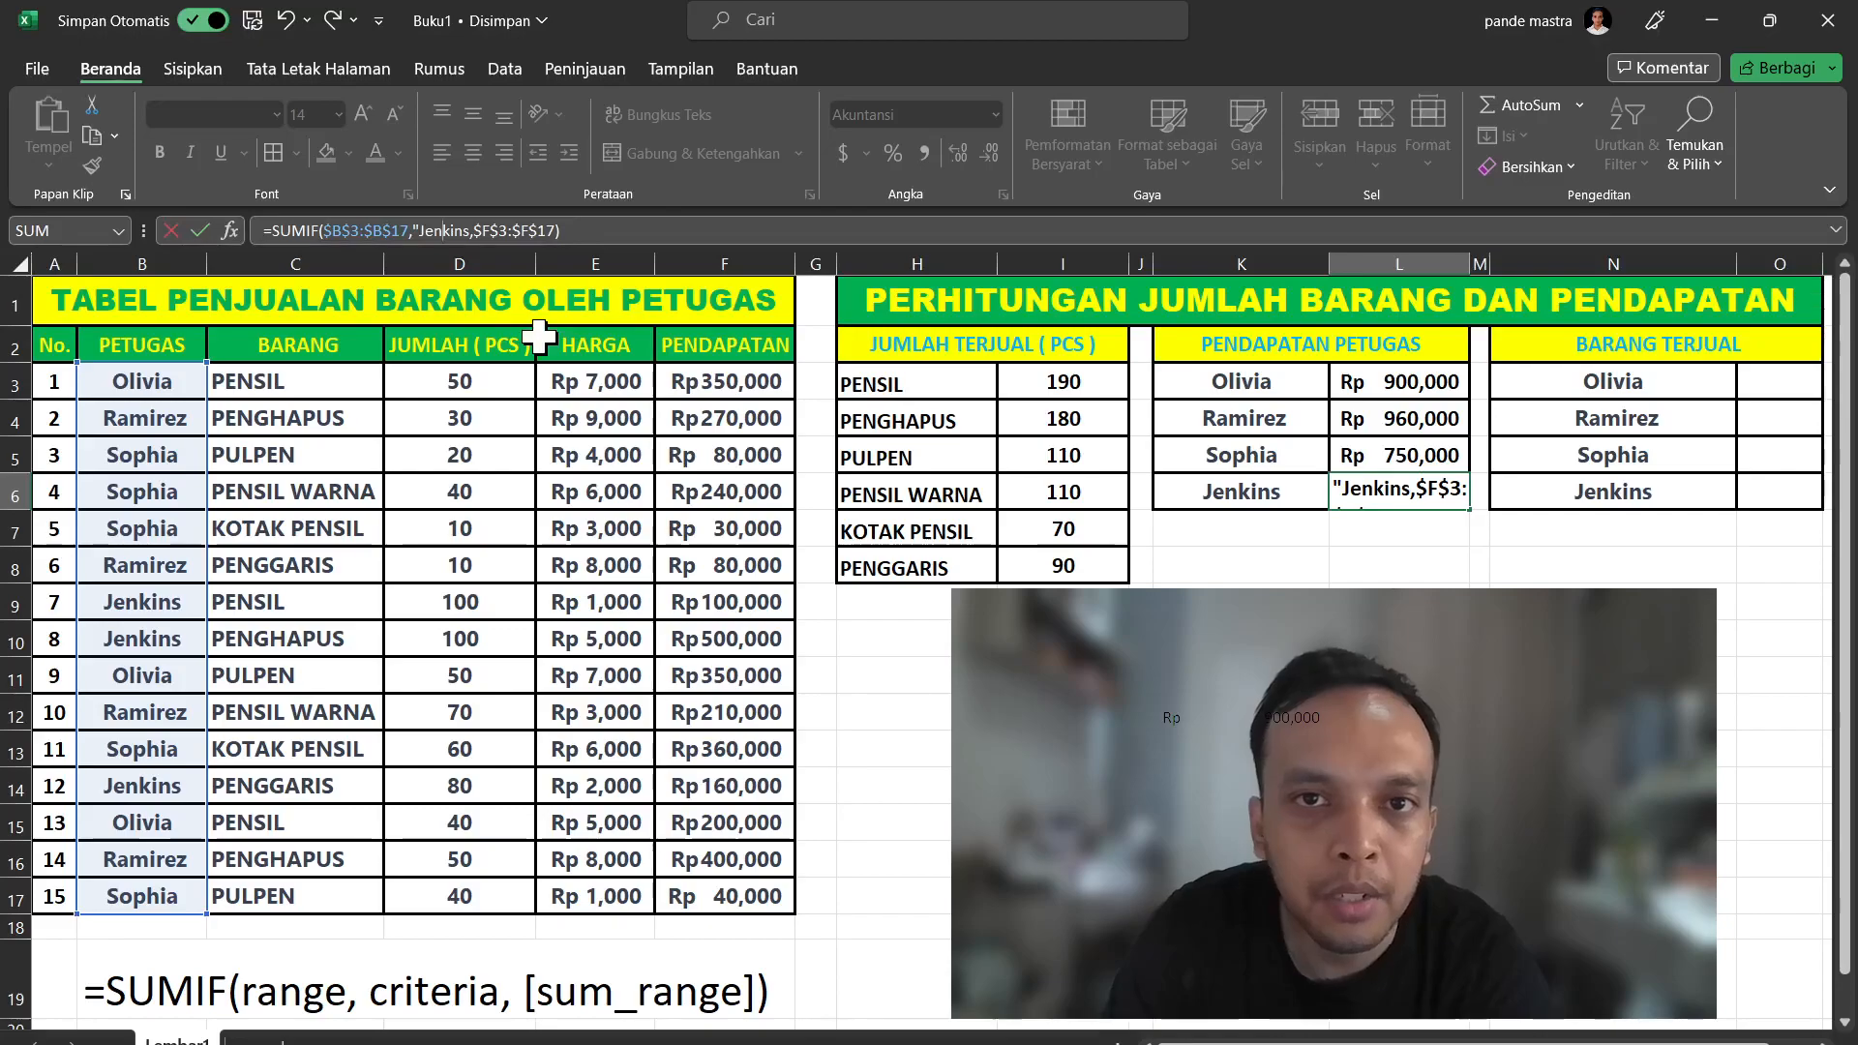
type("\"")
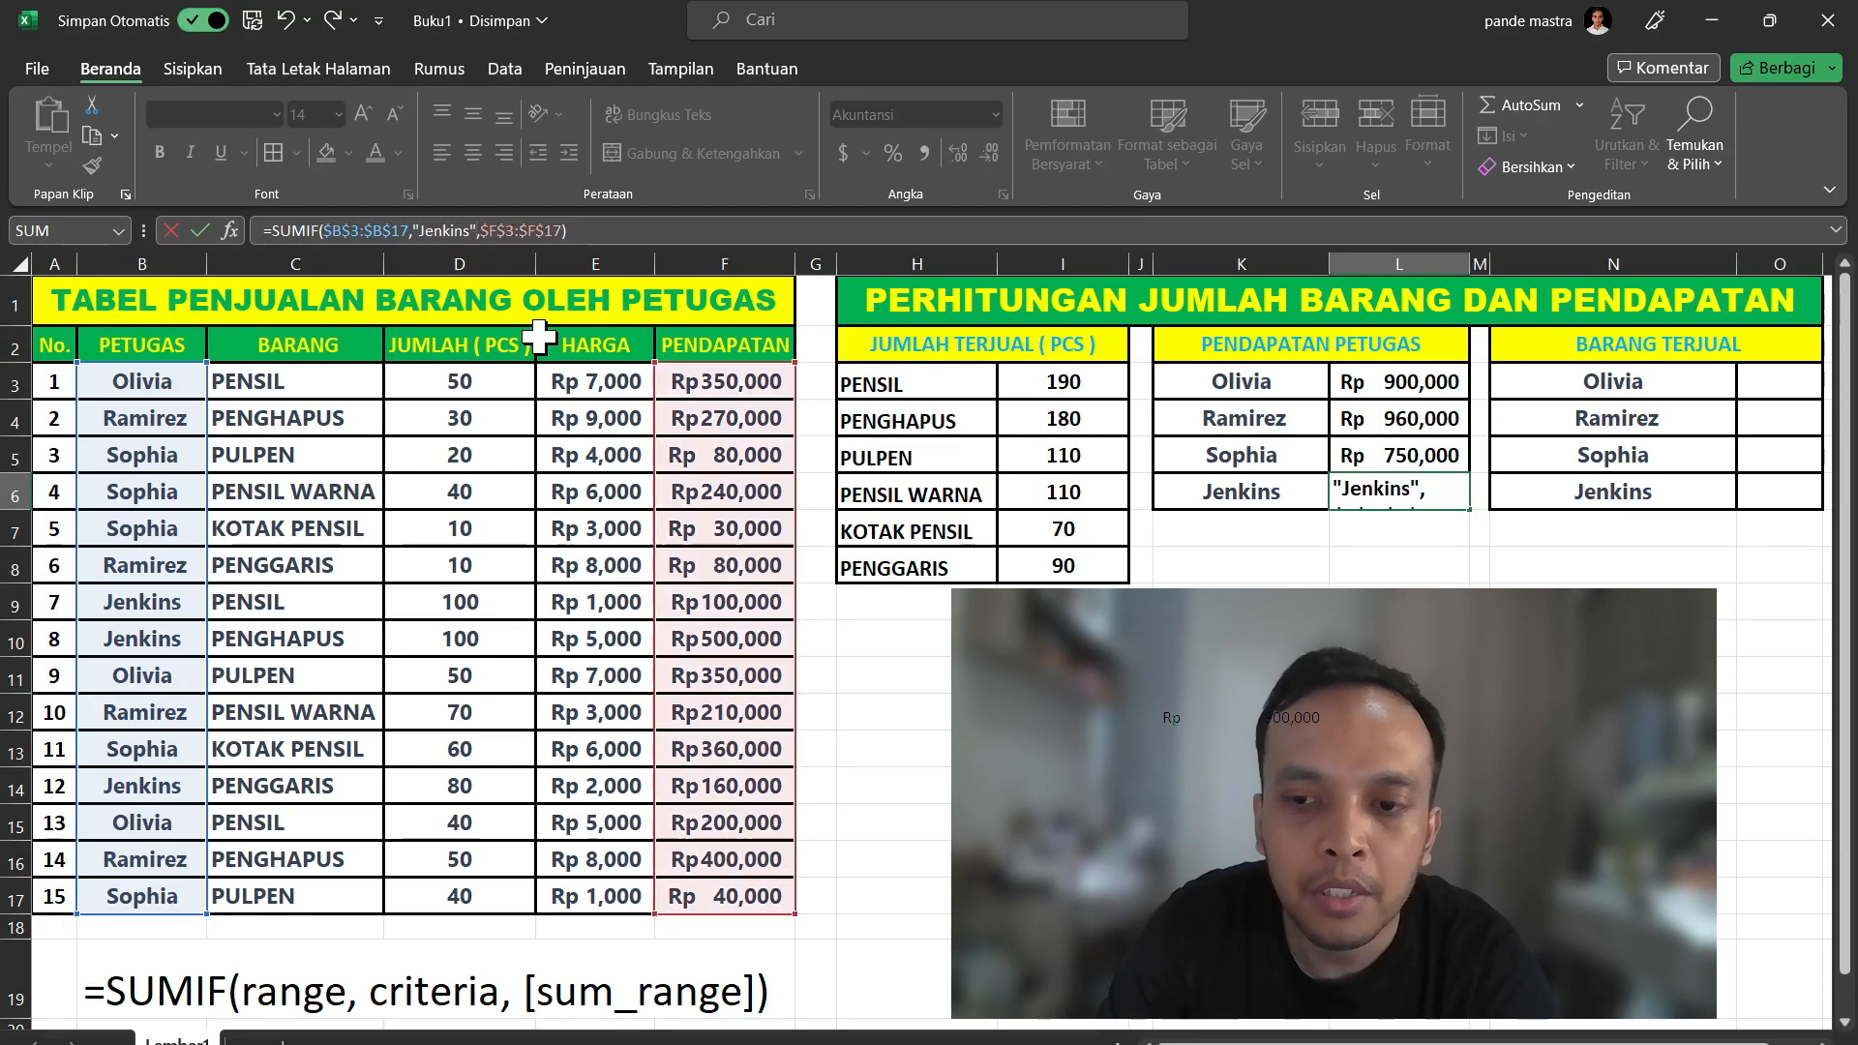
key("Return")
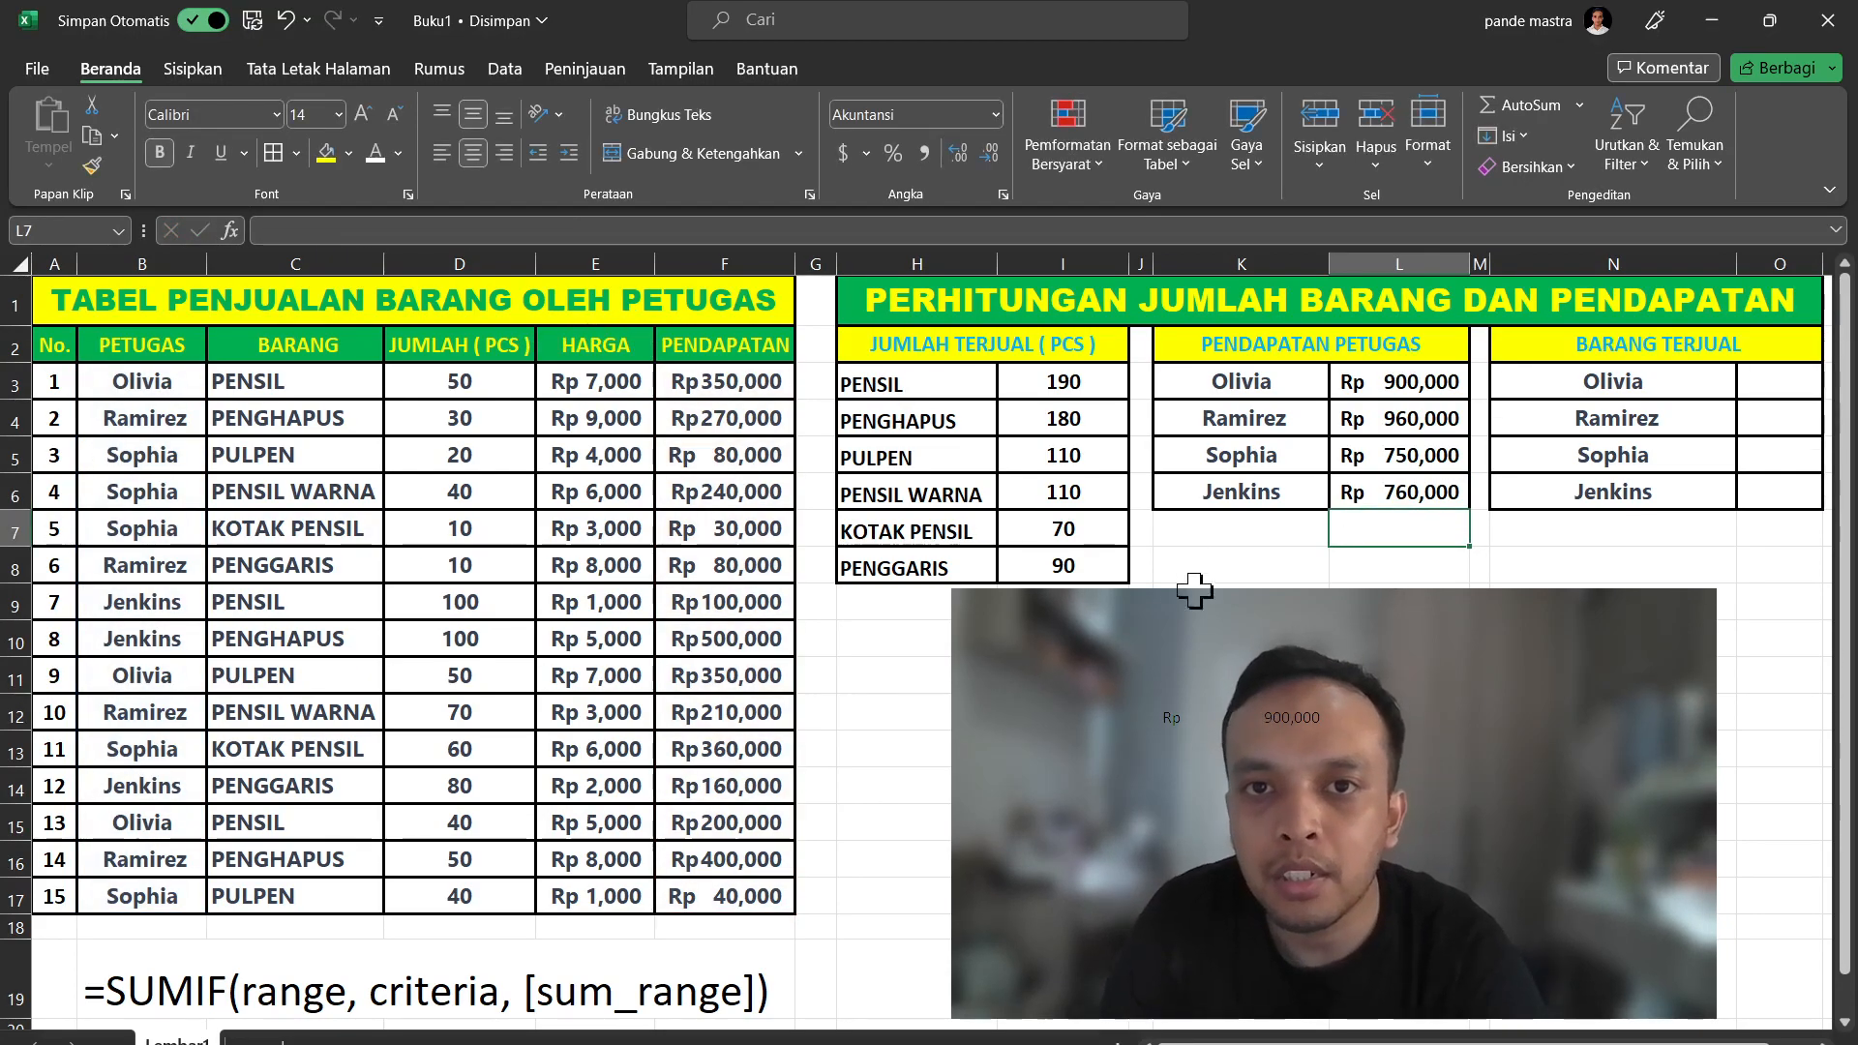
left_click(1177, 714)
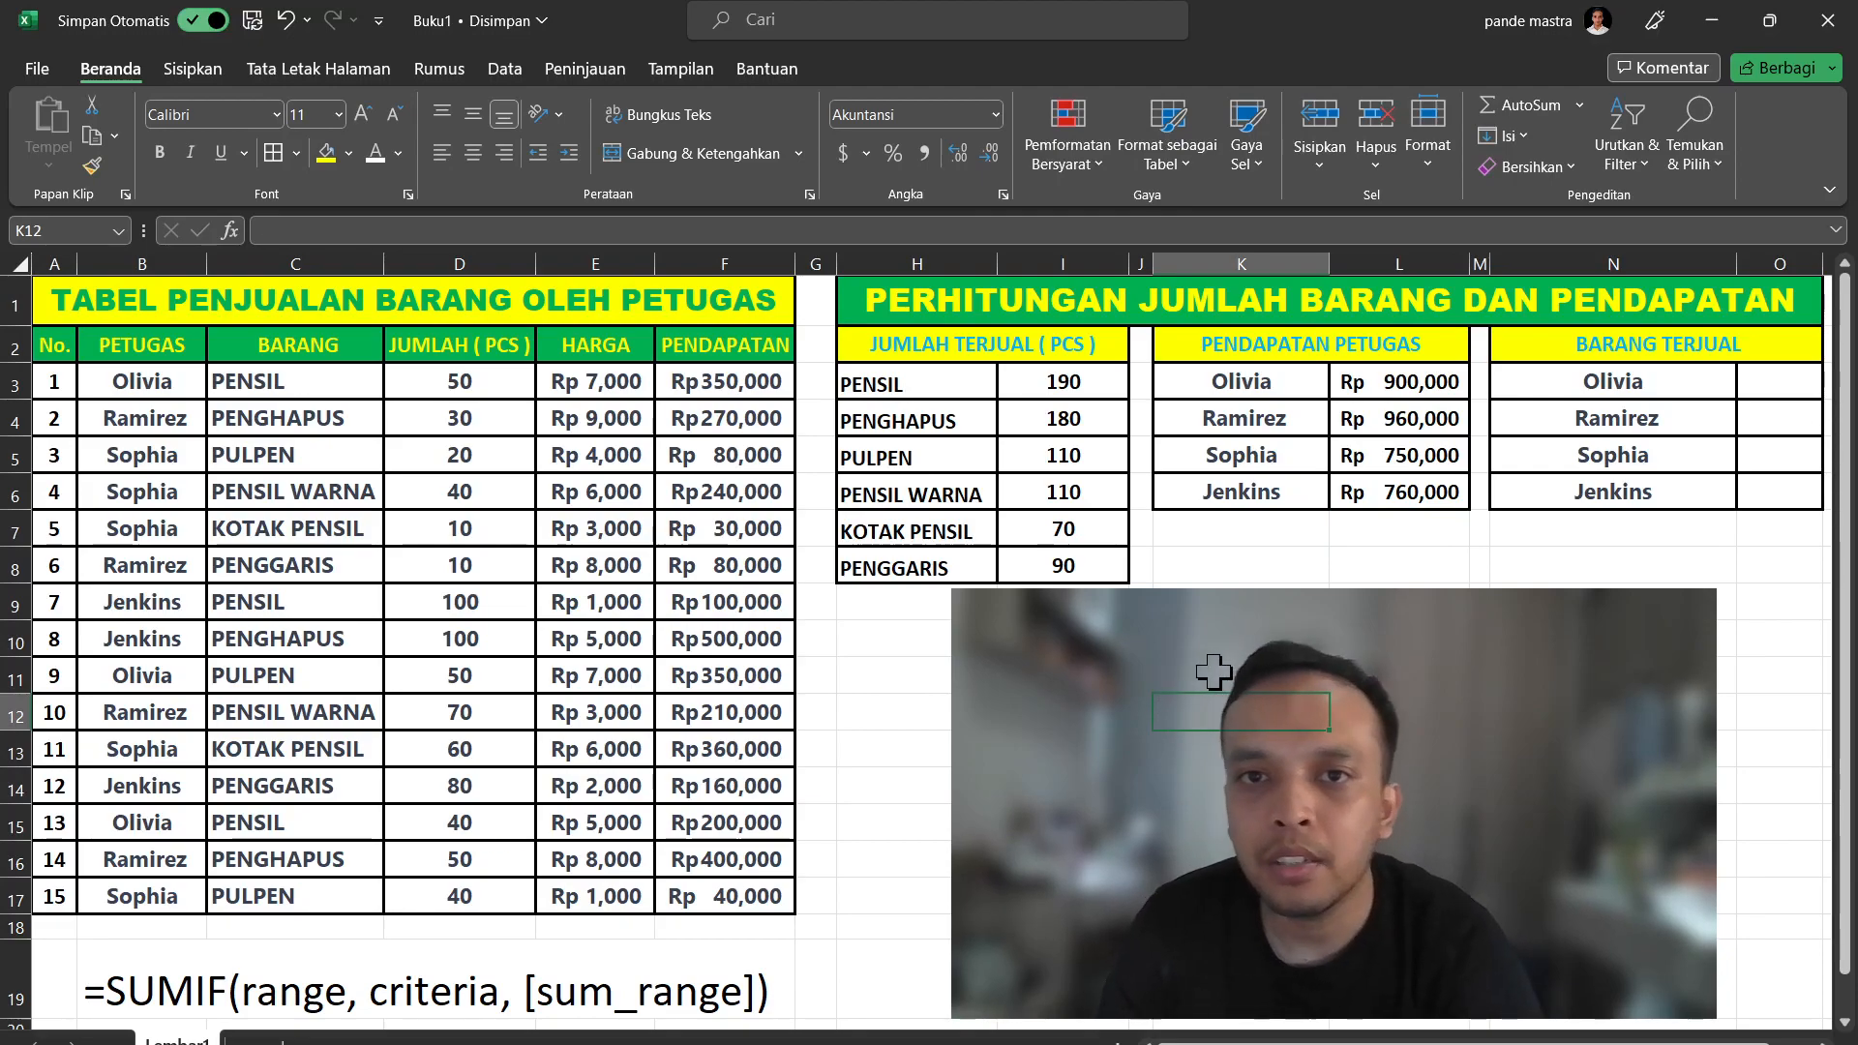
Total the first officer's goods sold in O3 with =SUMIF($B$3:$B$17,N3,$D$3:$D$17)
left_click(1781, 385)
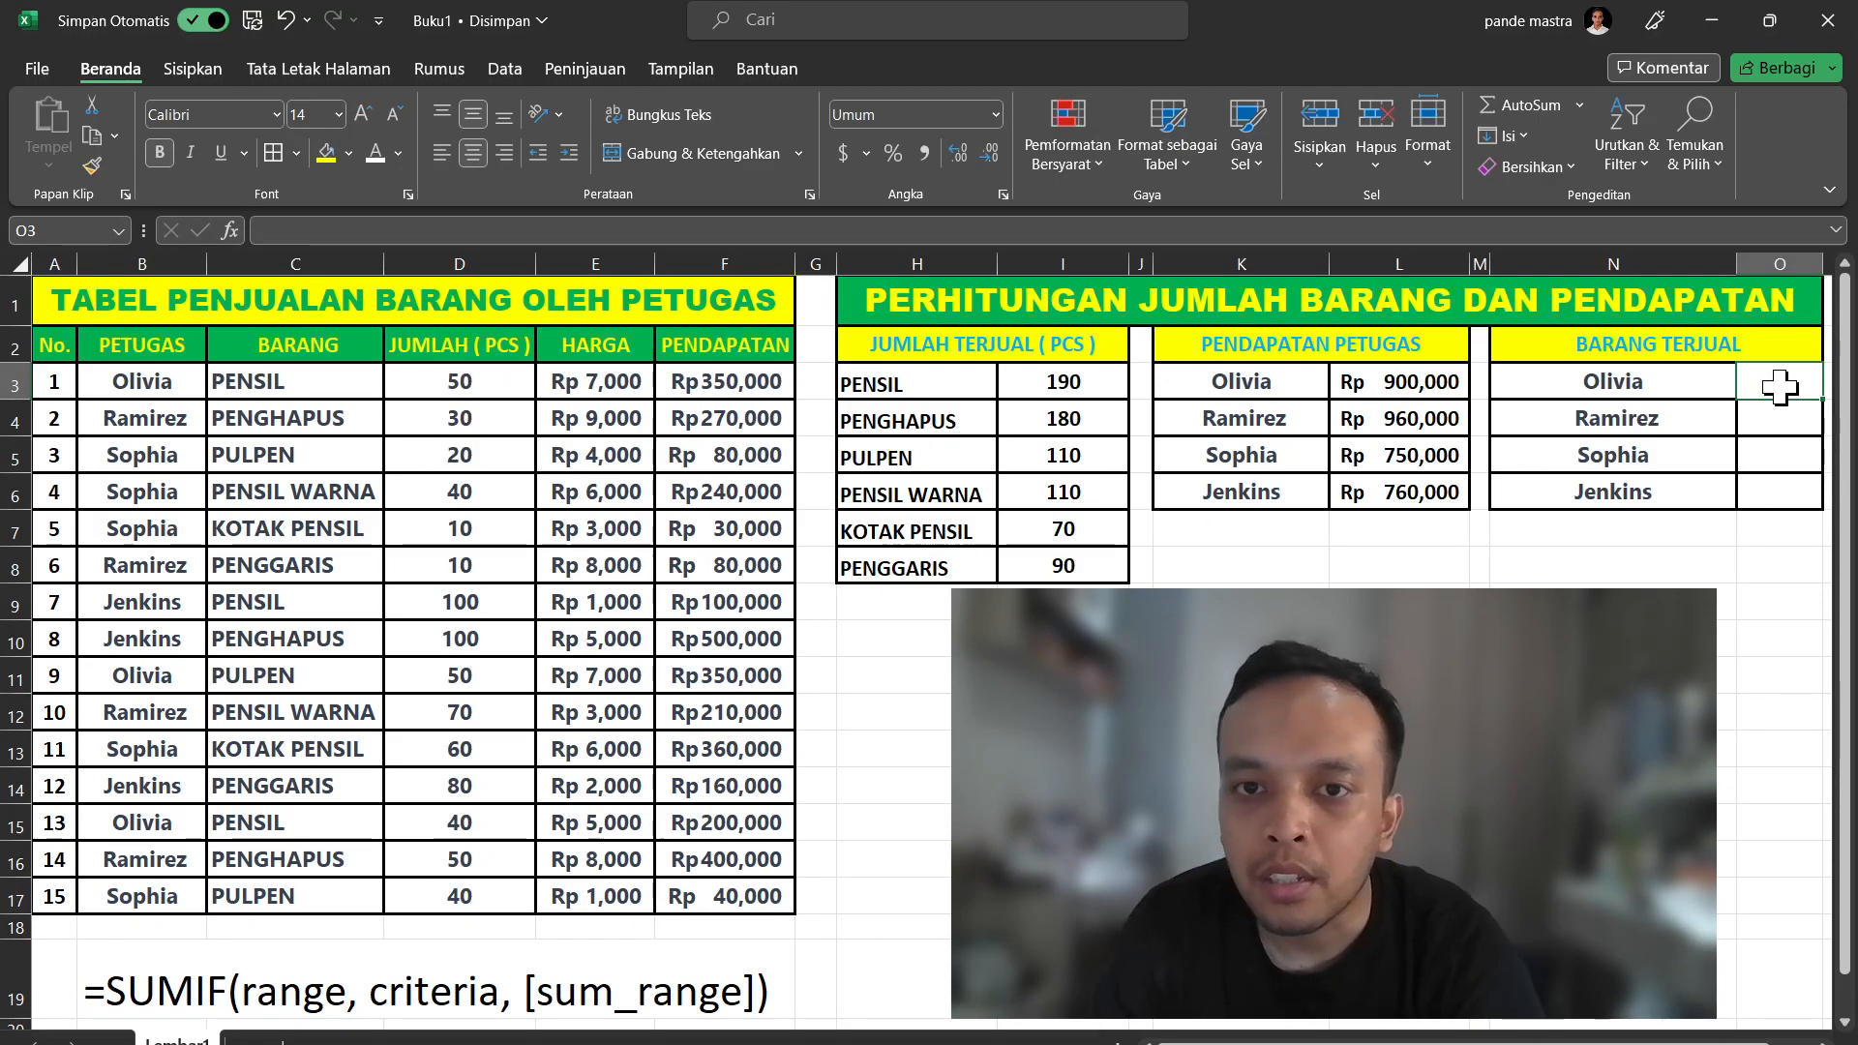
type("=")
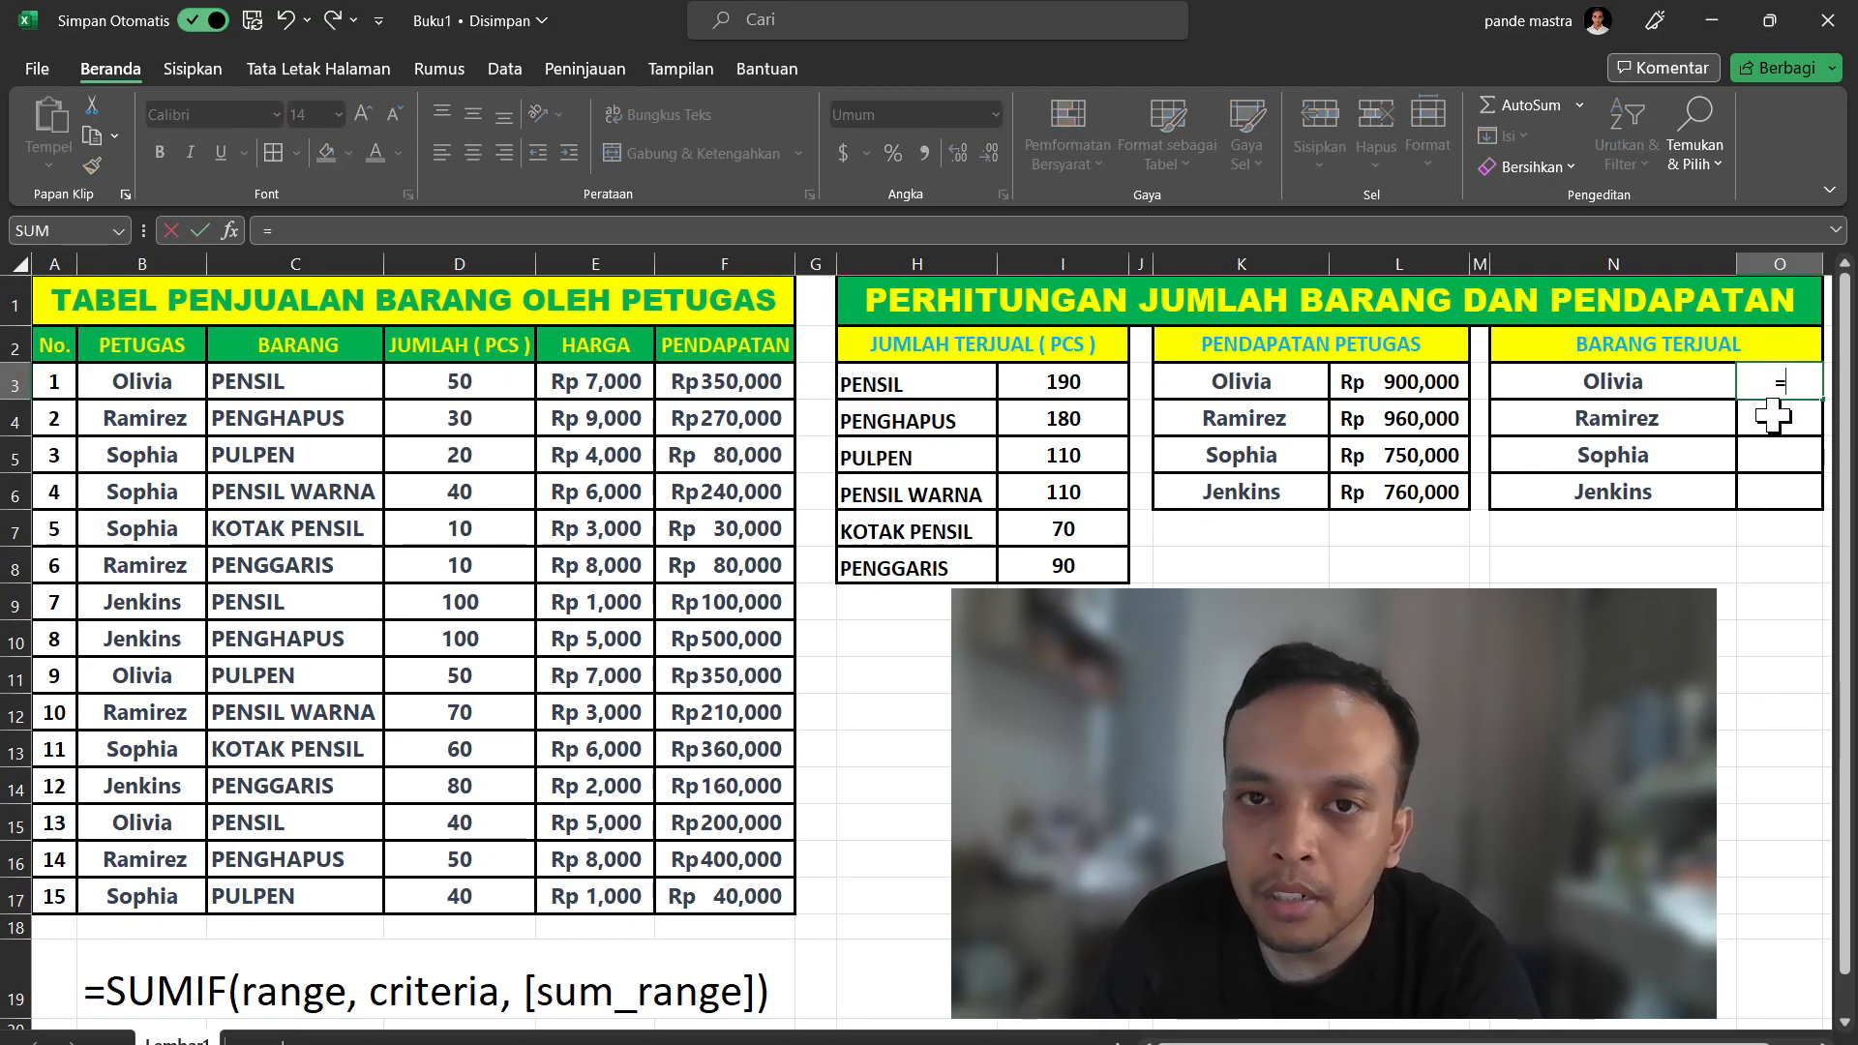
type("SUMIF")
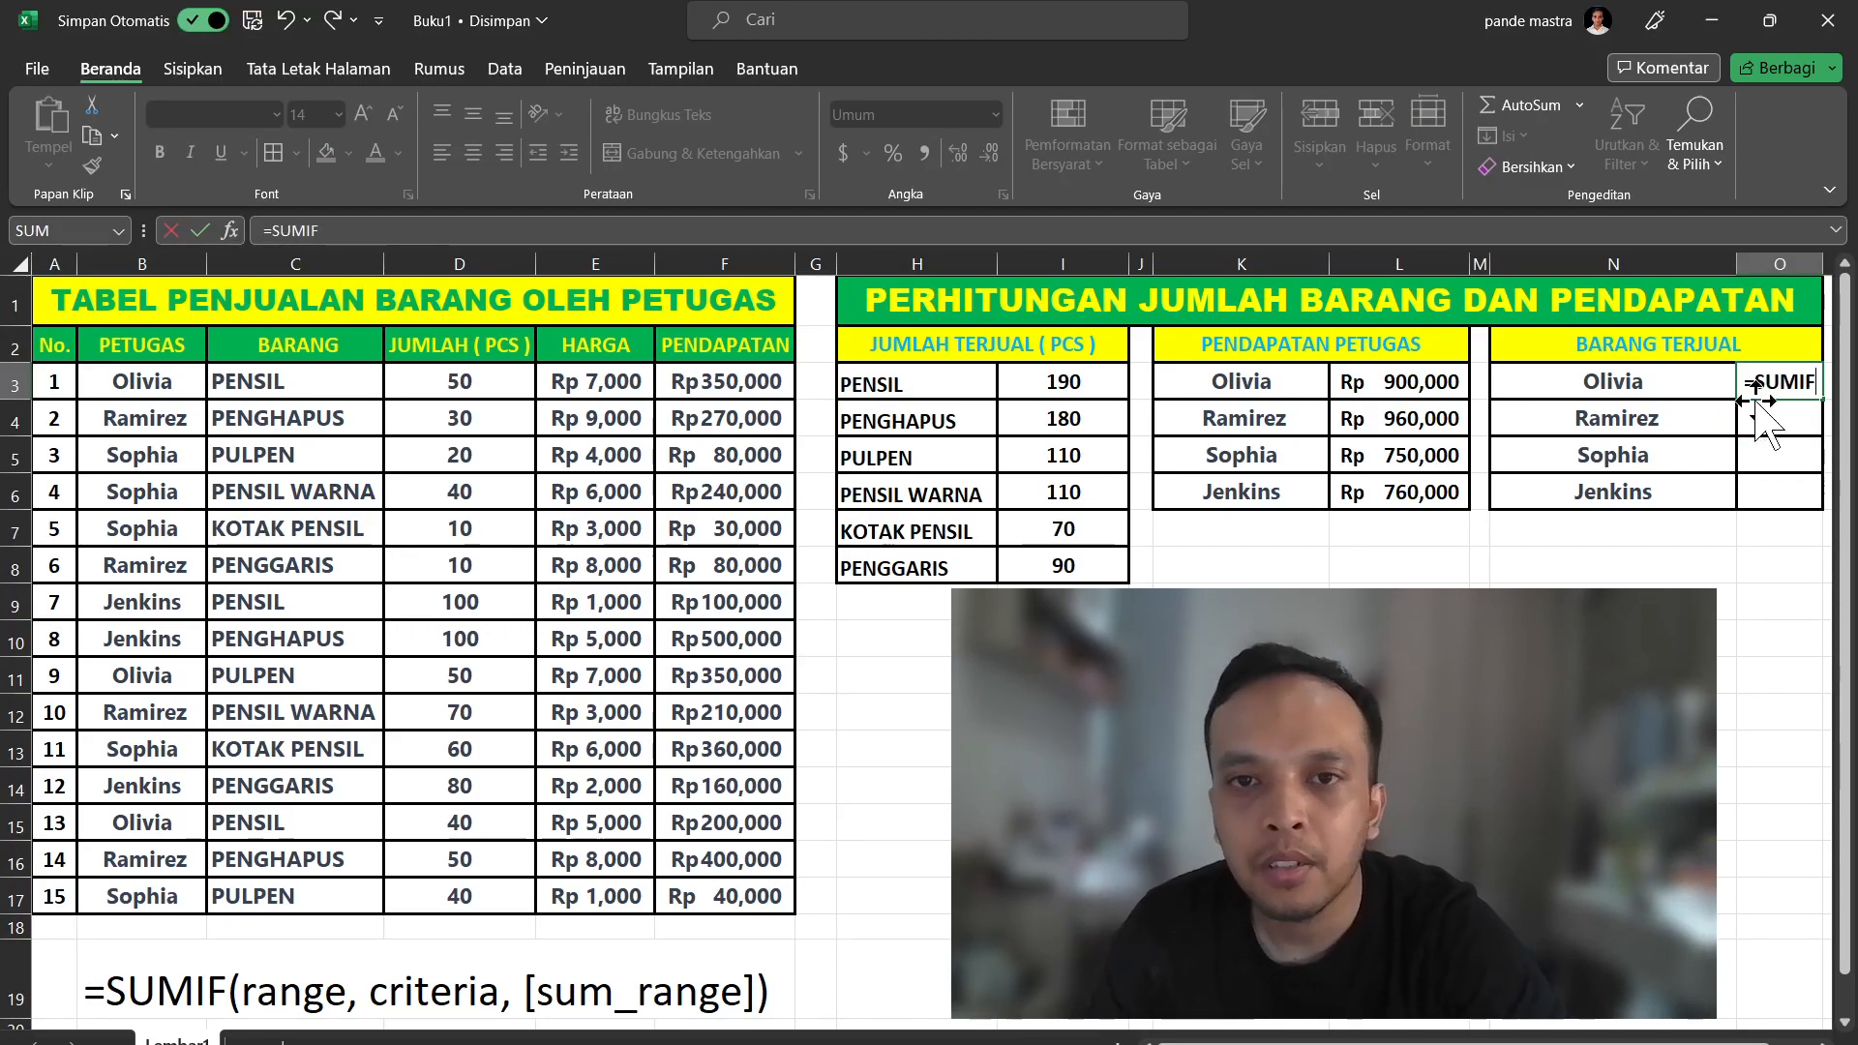
type("(")
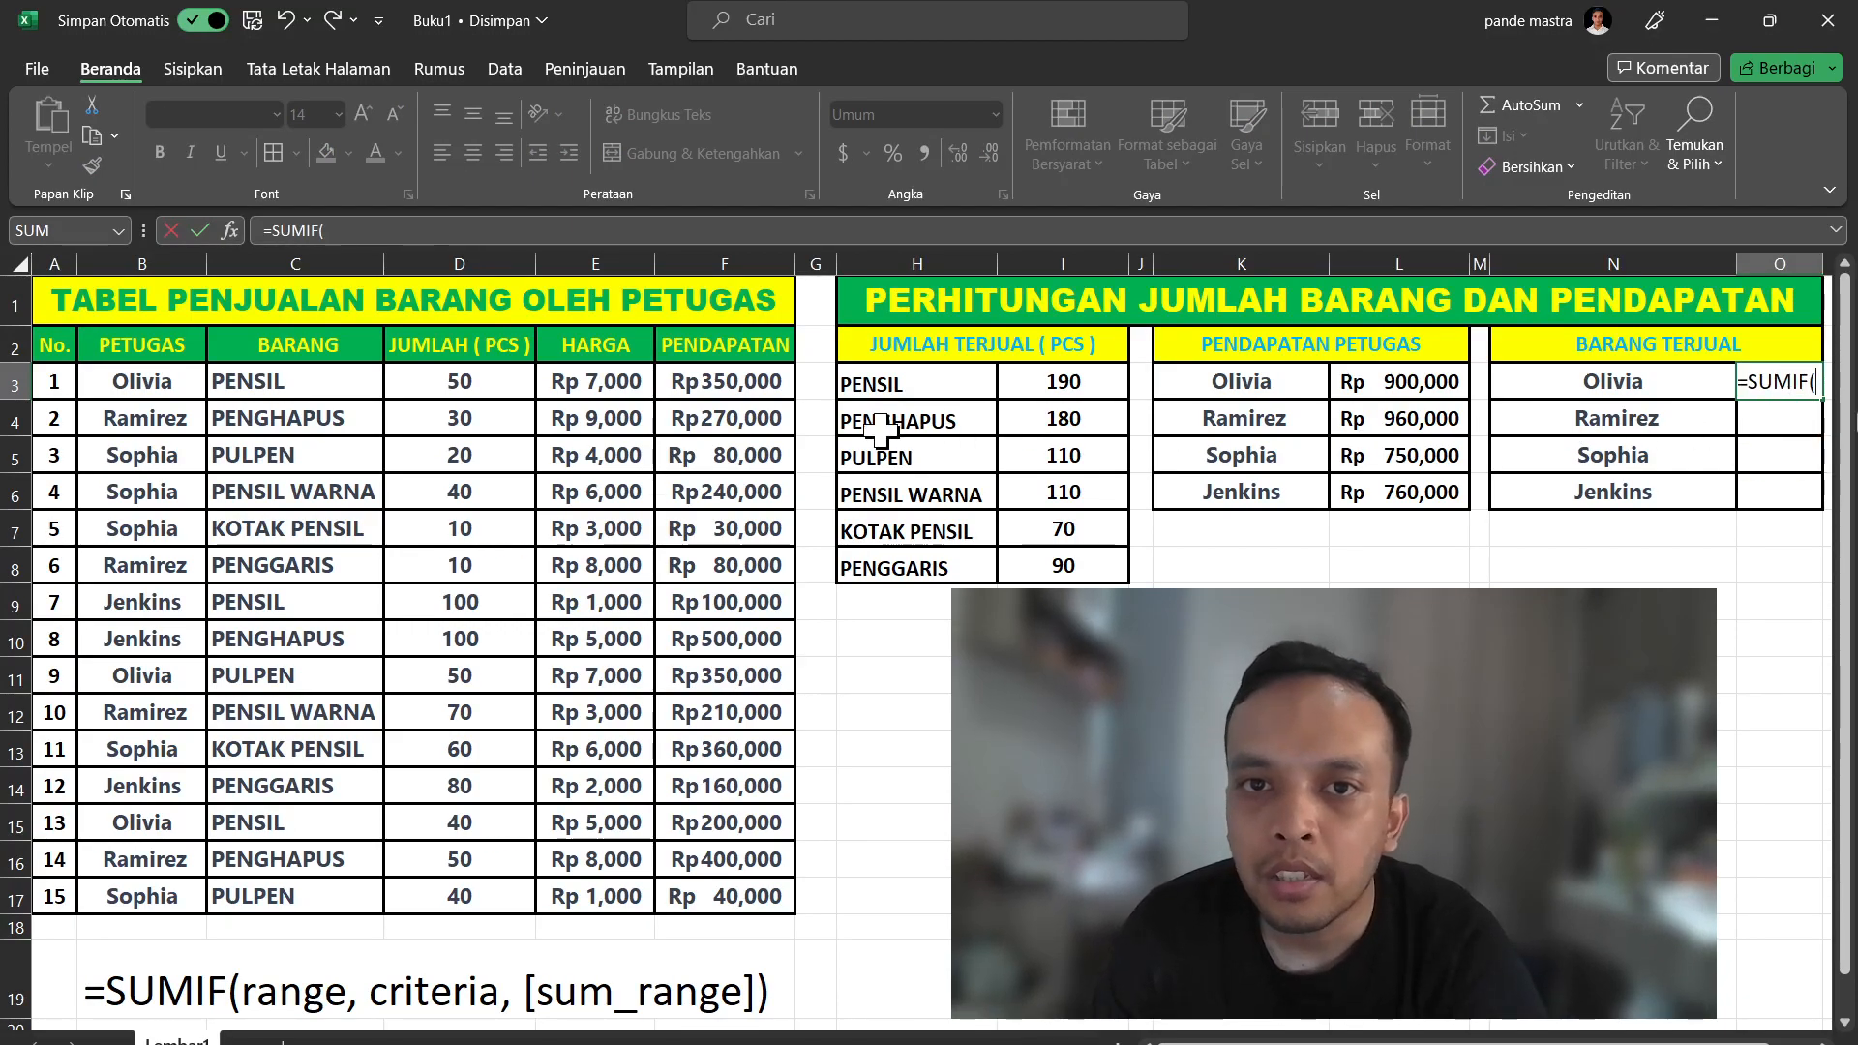
left_click_drag(136, 385, 138, 890)
key("F4")
type(",")
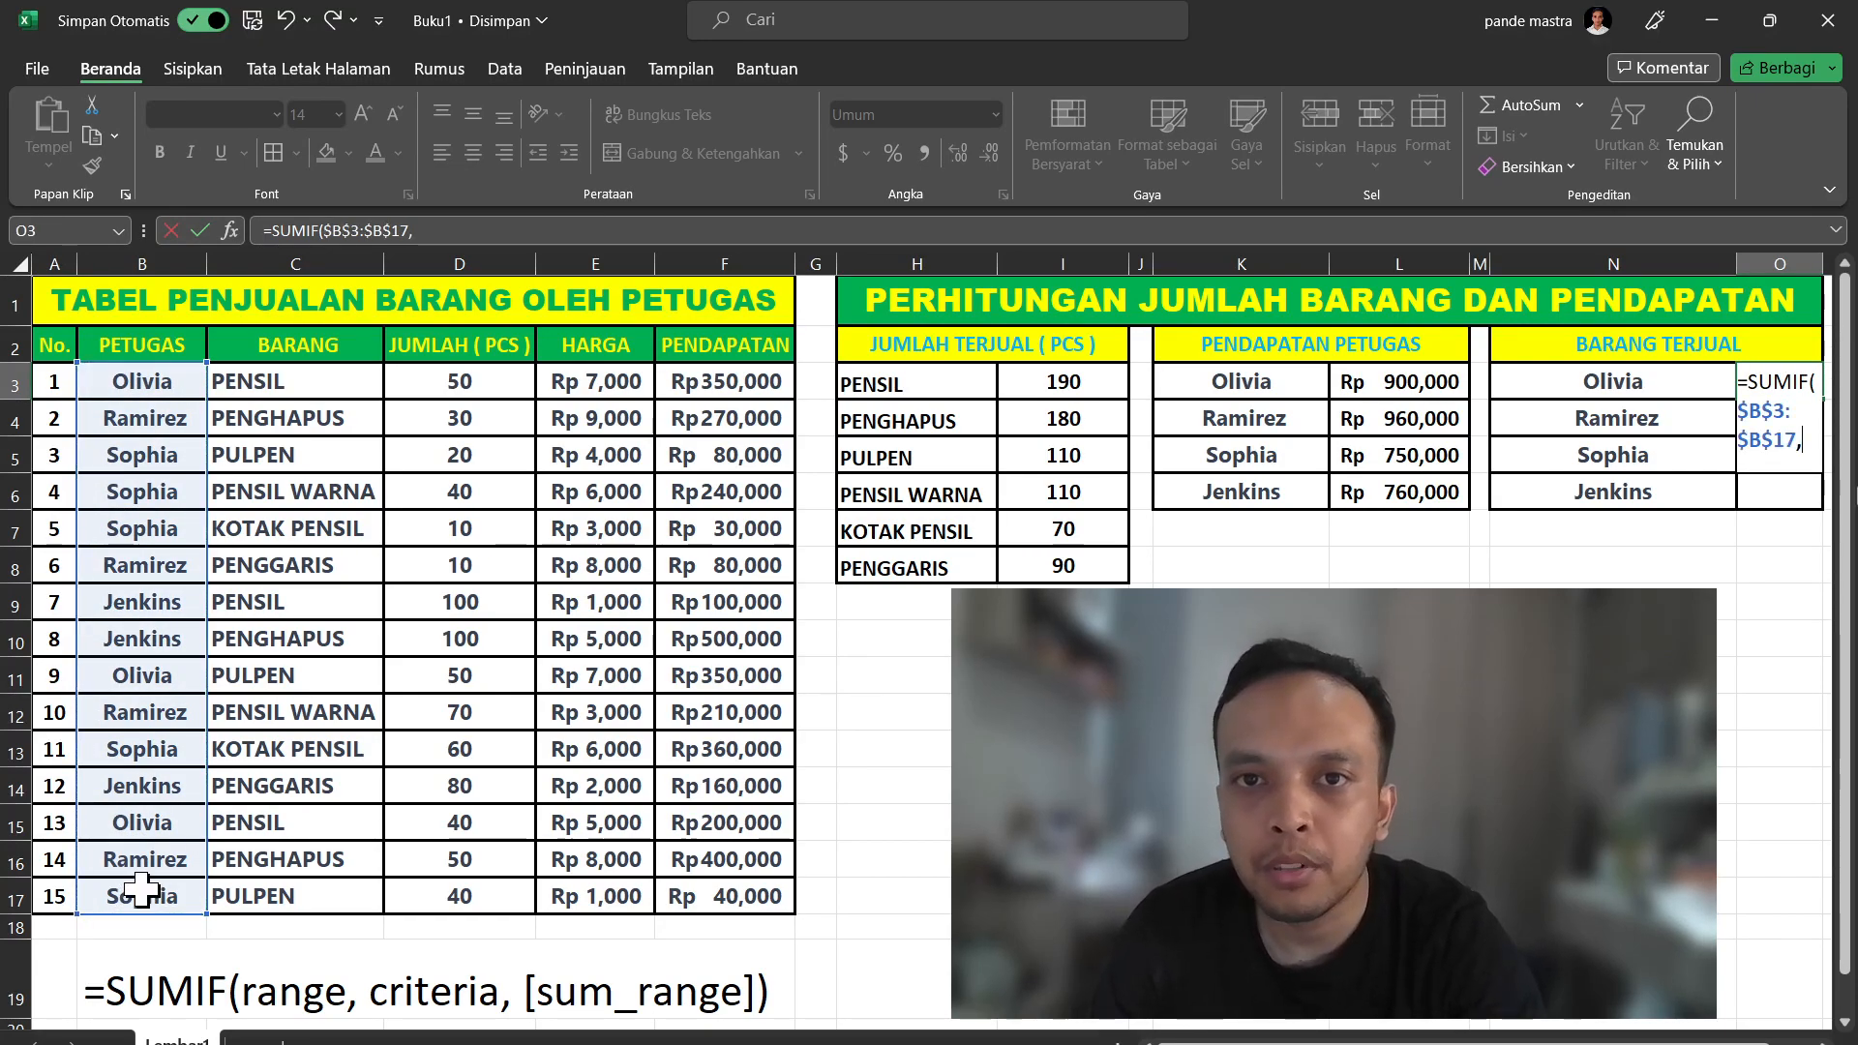
left_click(1519, 380)
type(",")
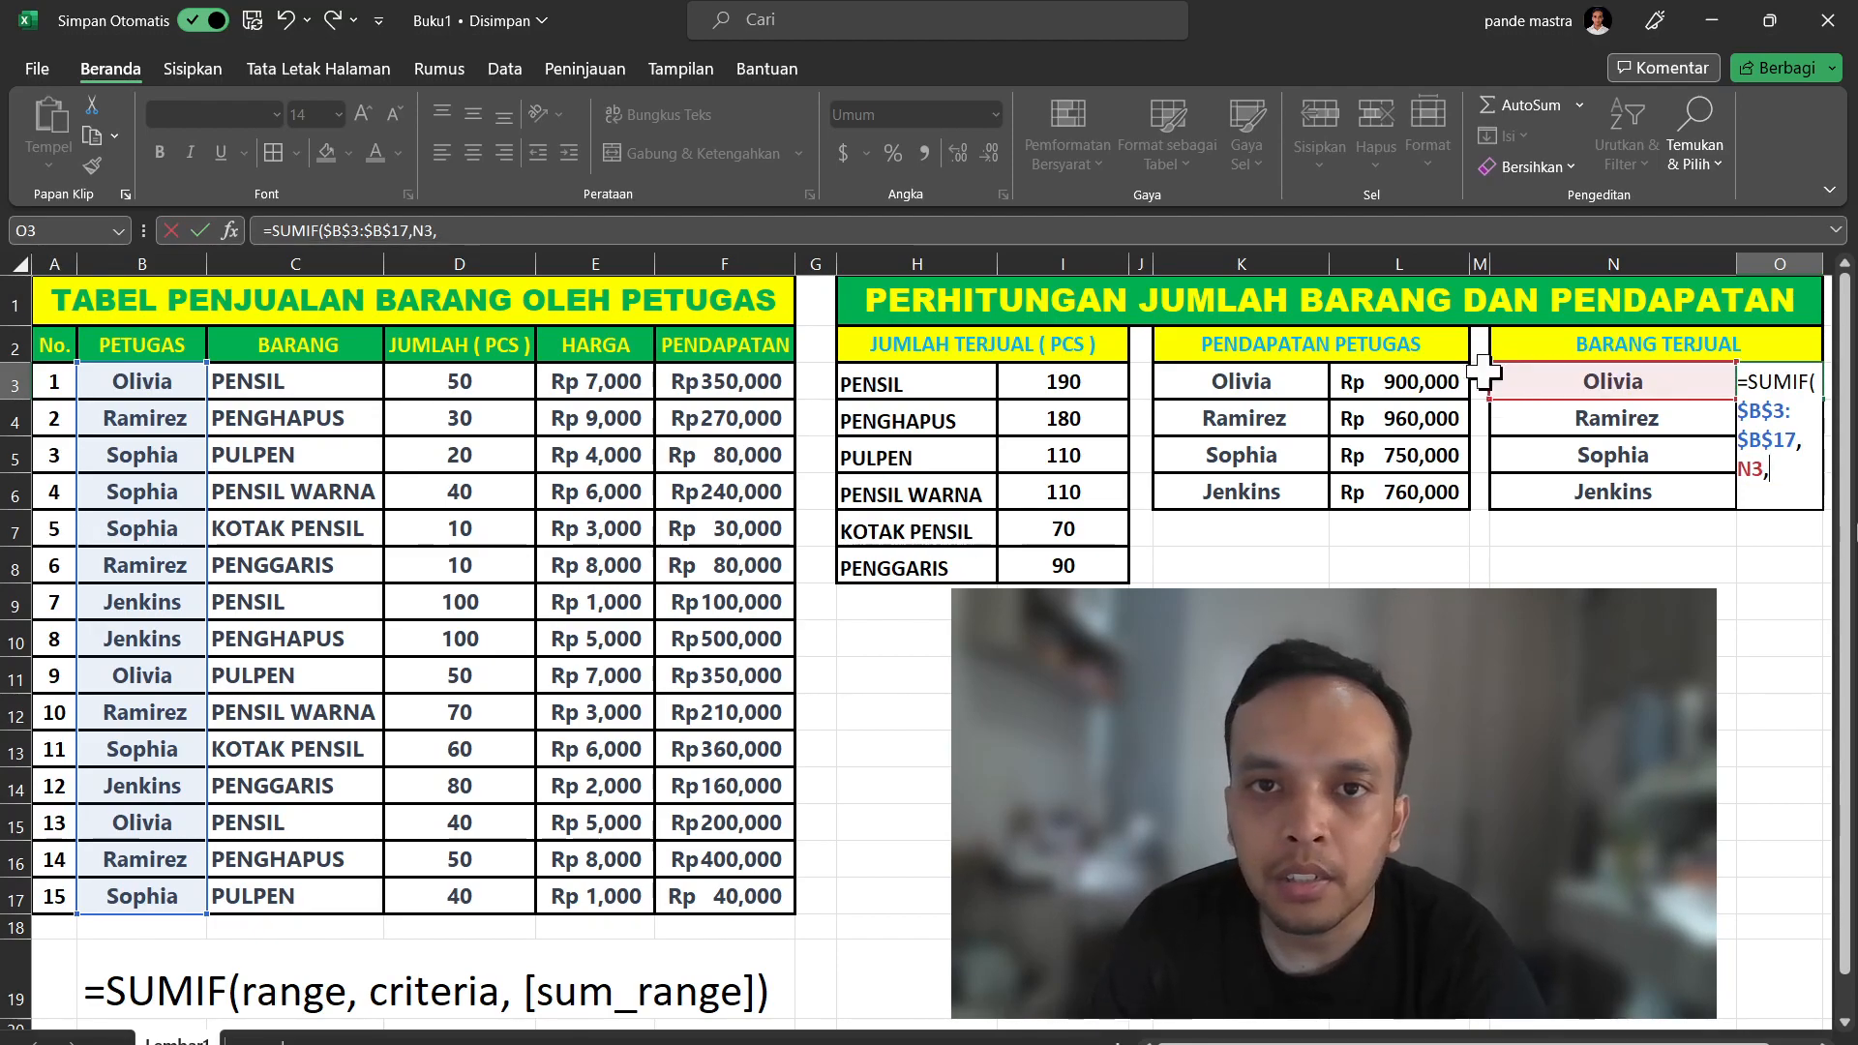
left_click_drag(510, 377, 485, 898)
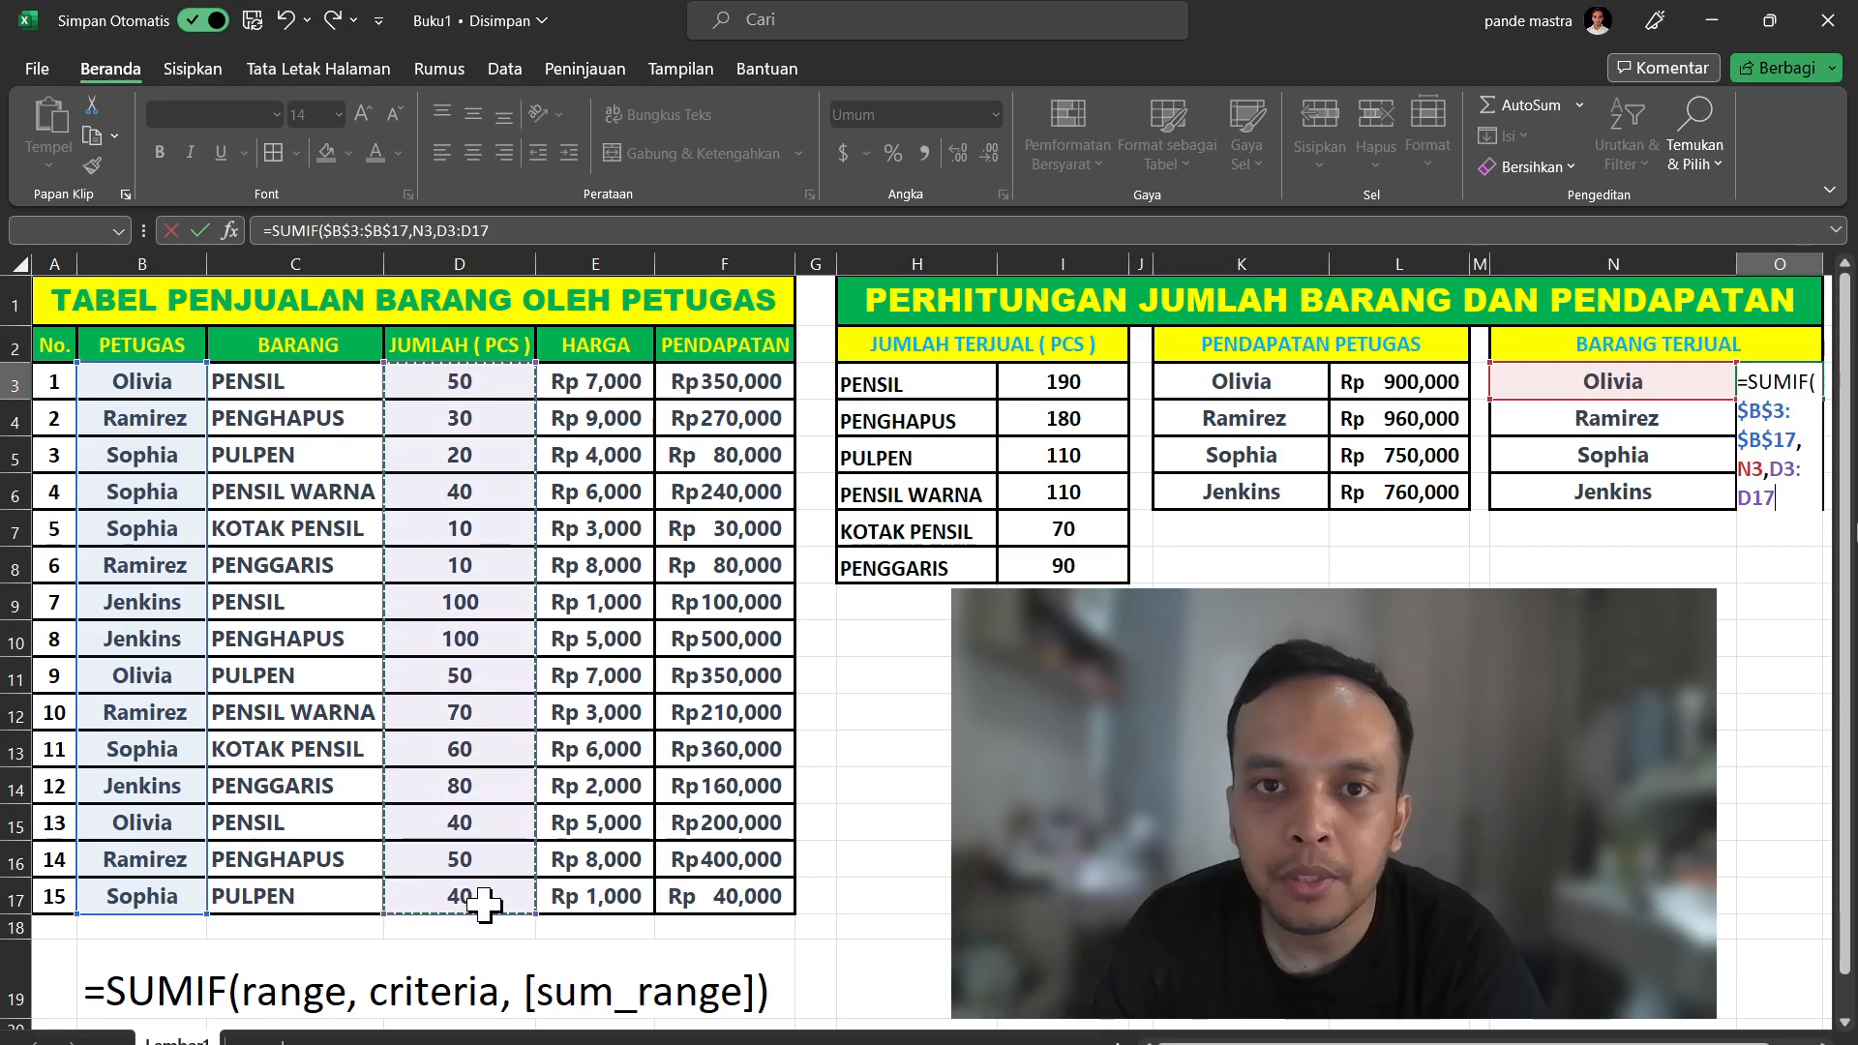
key("F4")
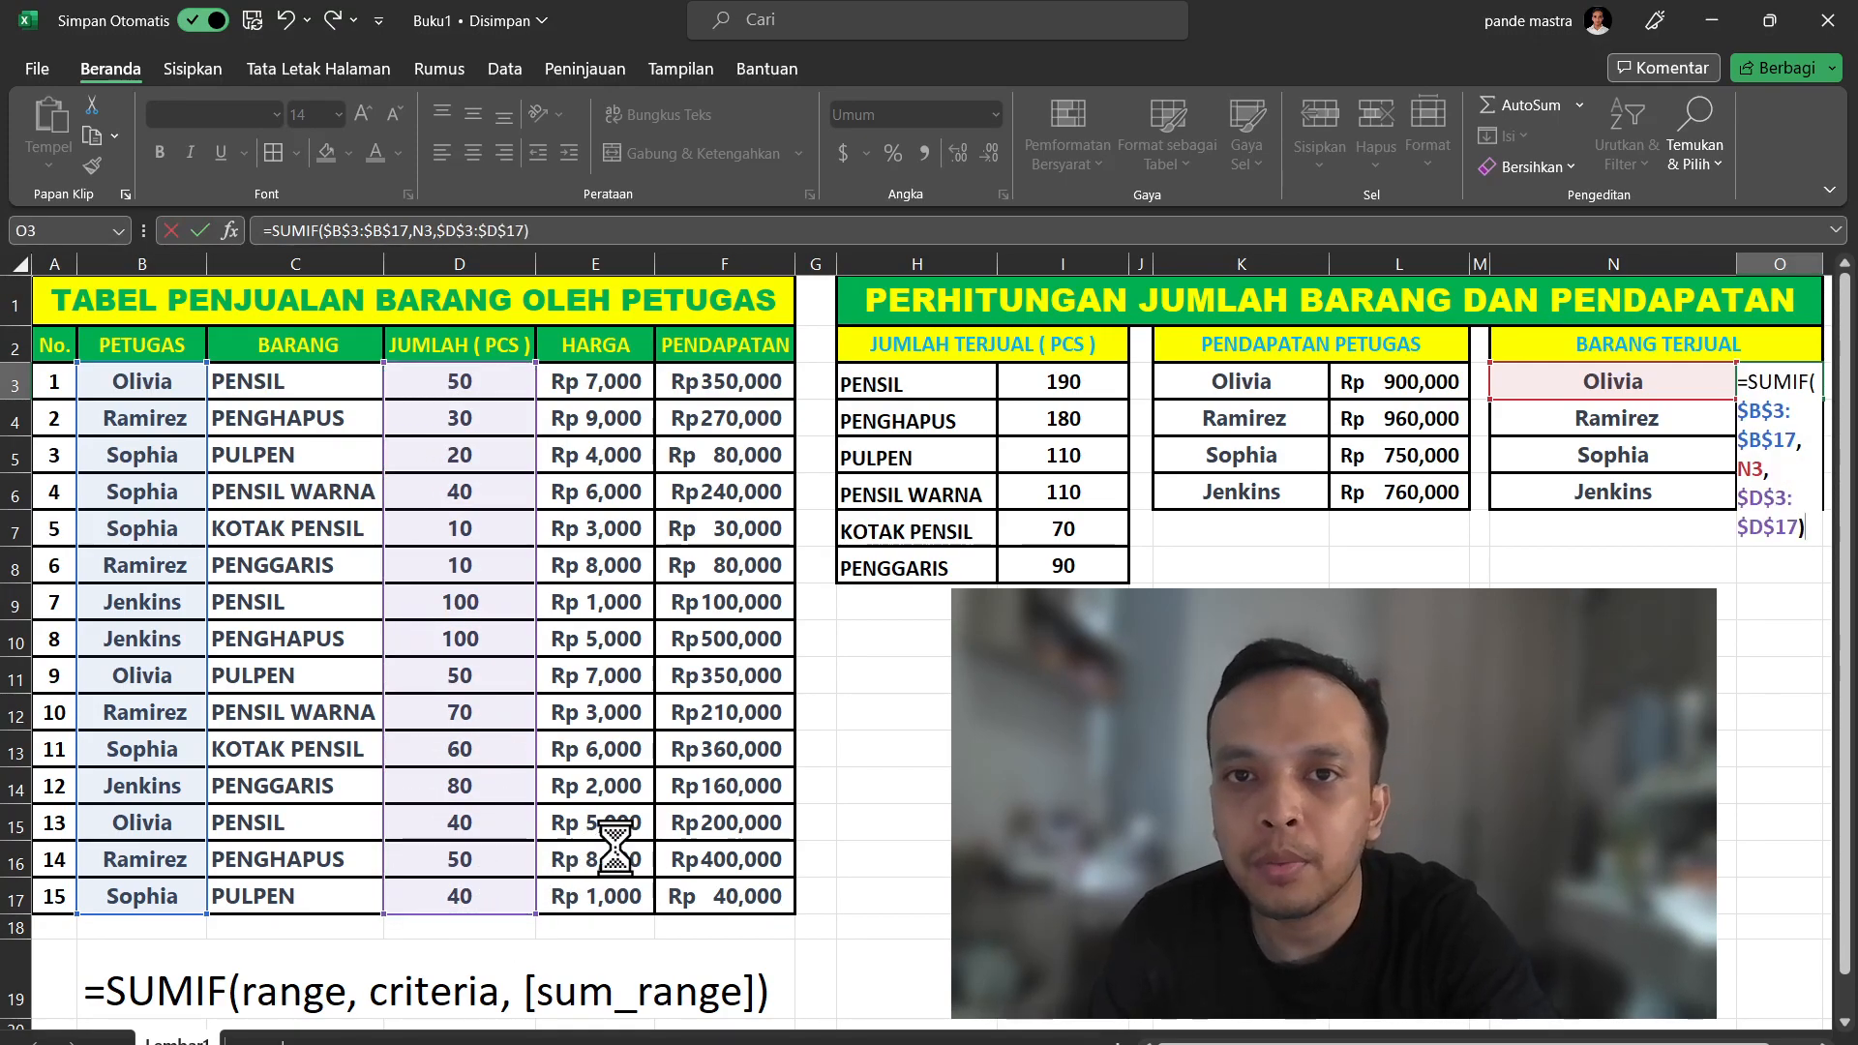
key("Return")
Check the first officer's goods-sold total with a scratch formula =D3+D11+D15 in N12, clearing the cell after the check
left_click(1593, 702)
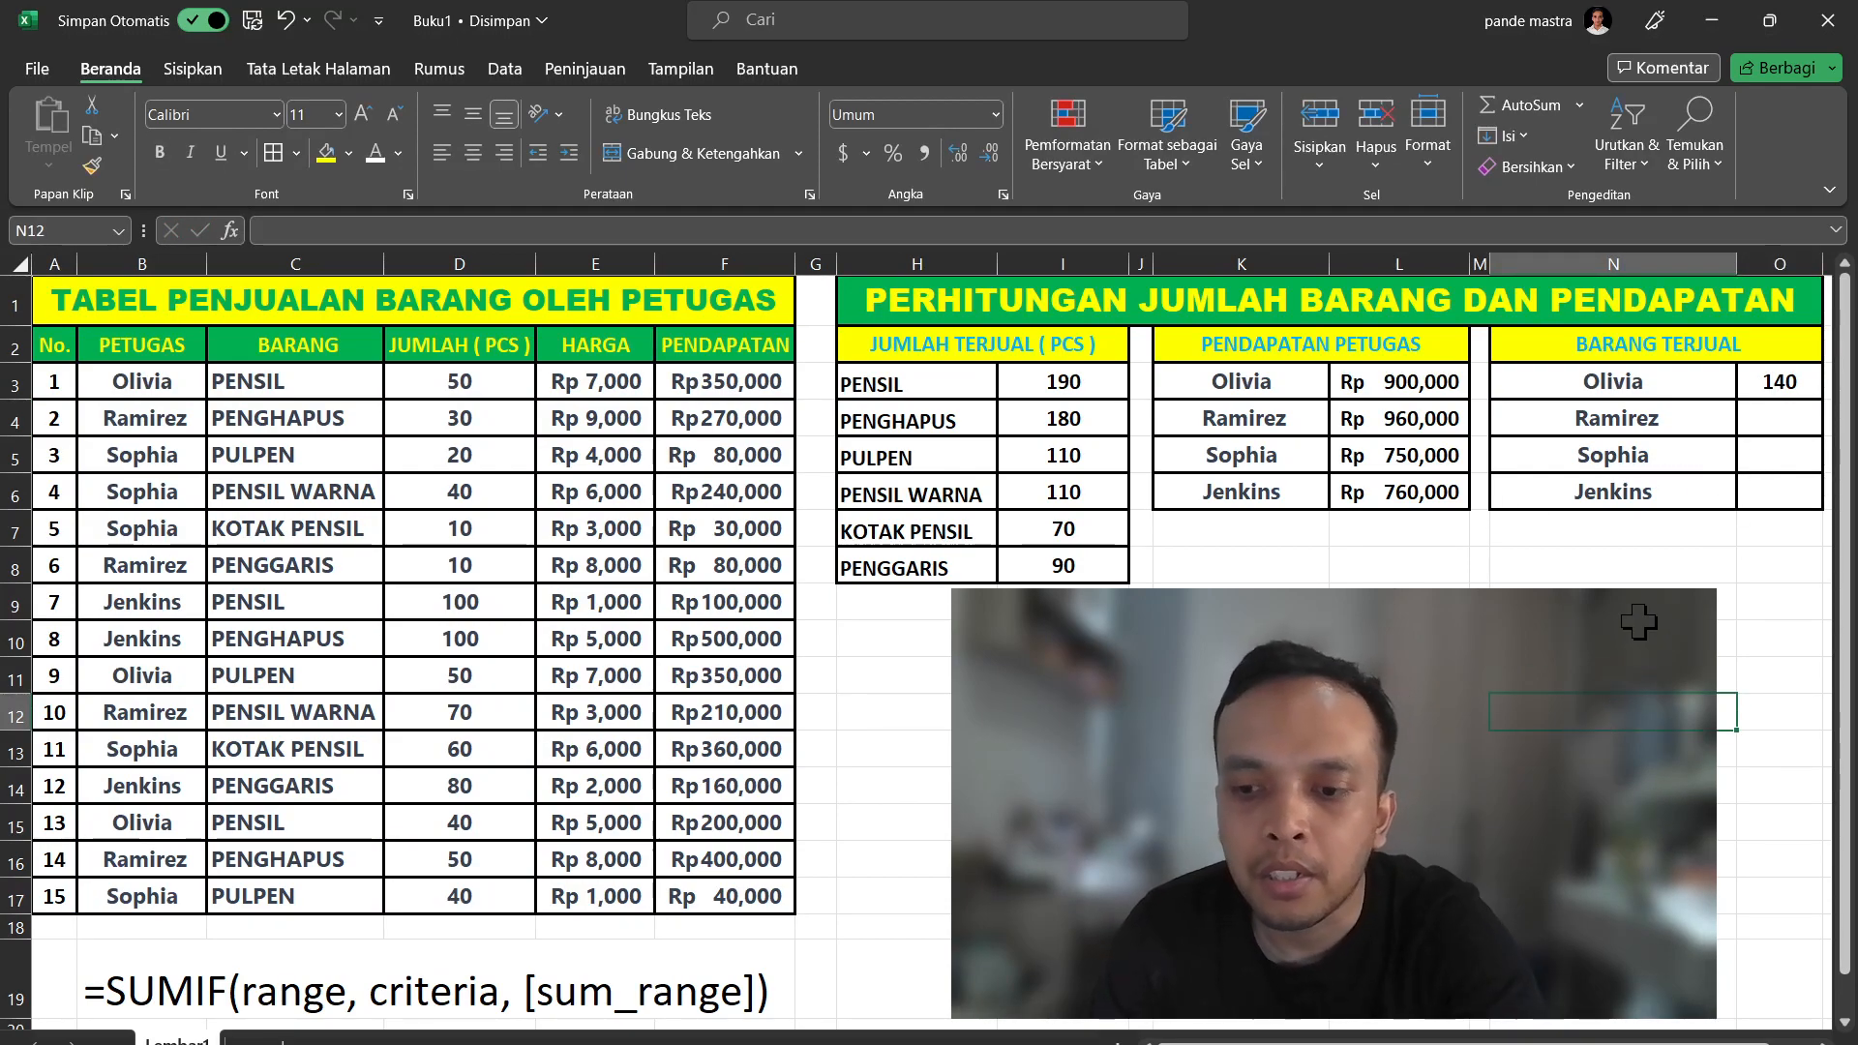
type("=")
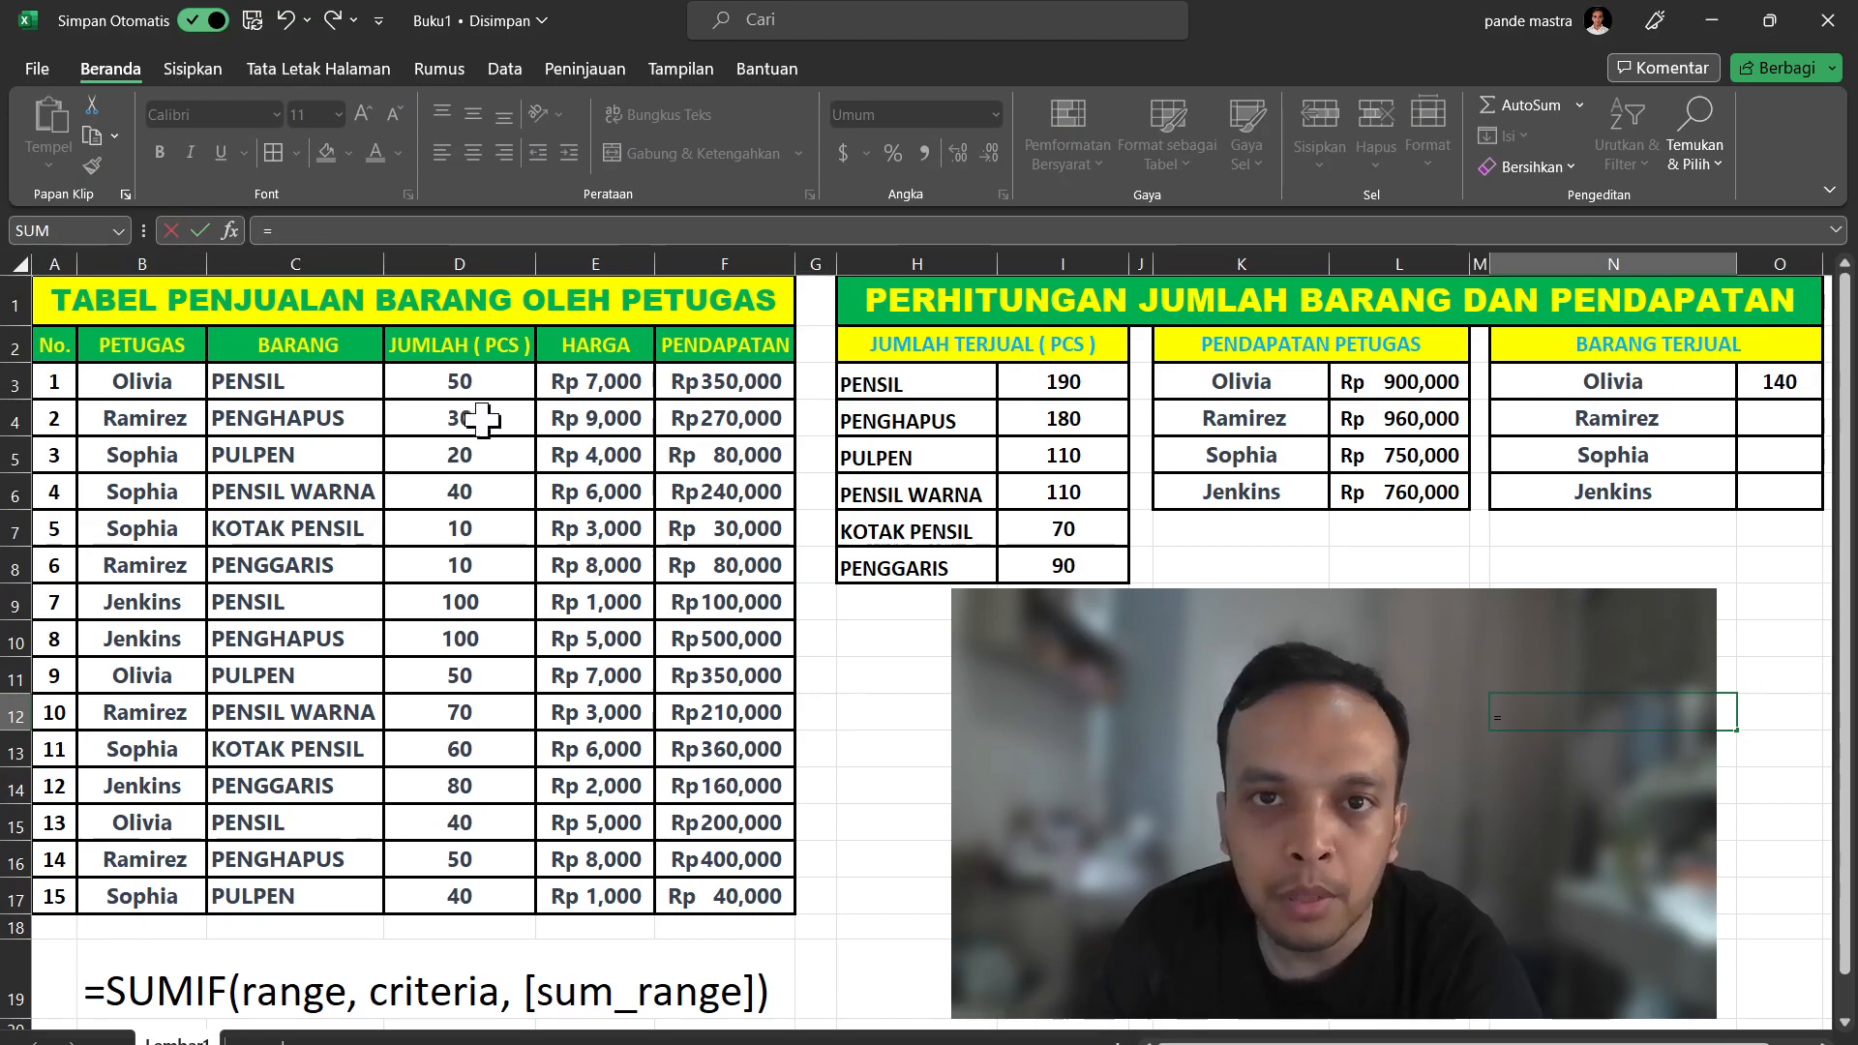
left_click(416, 383)
type("+")
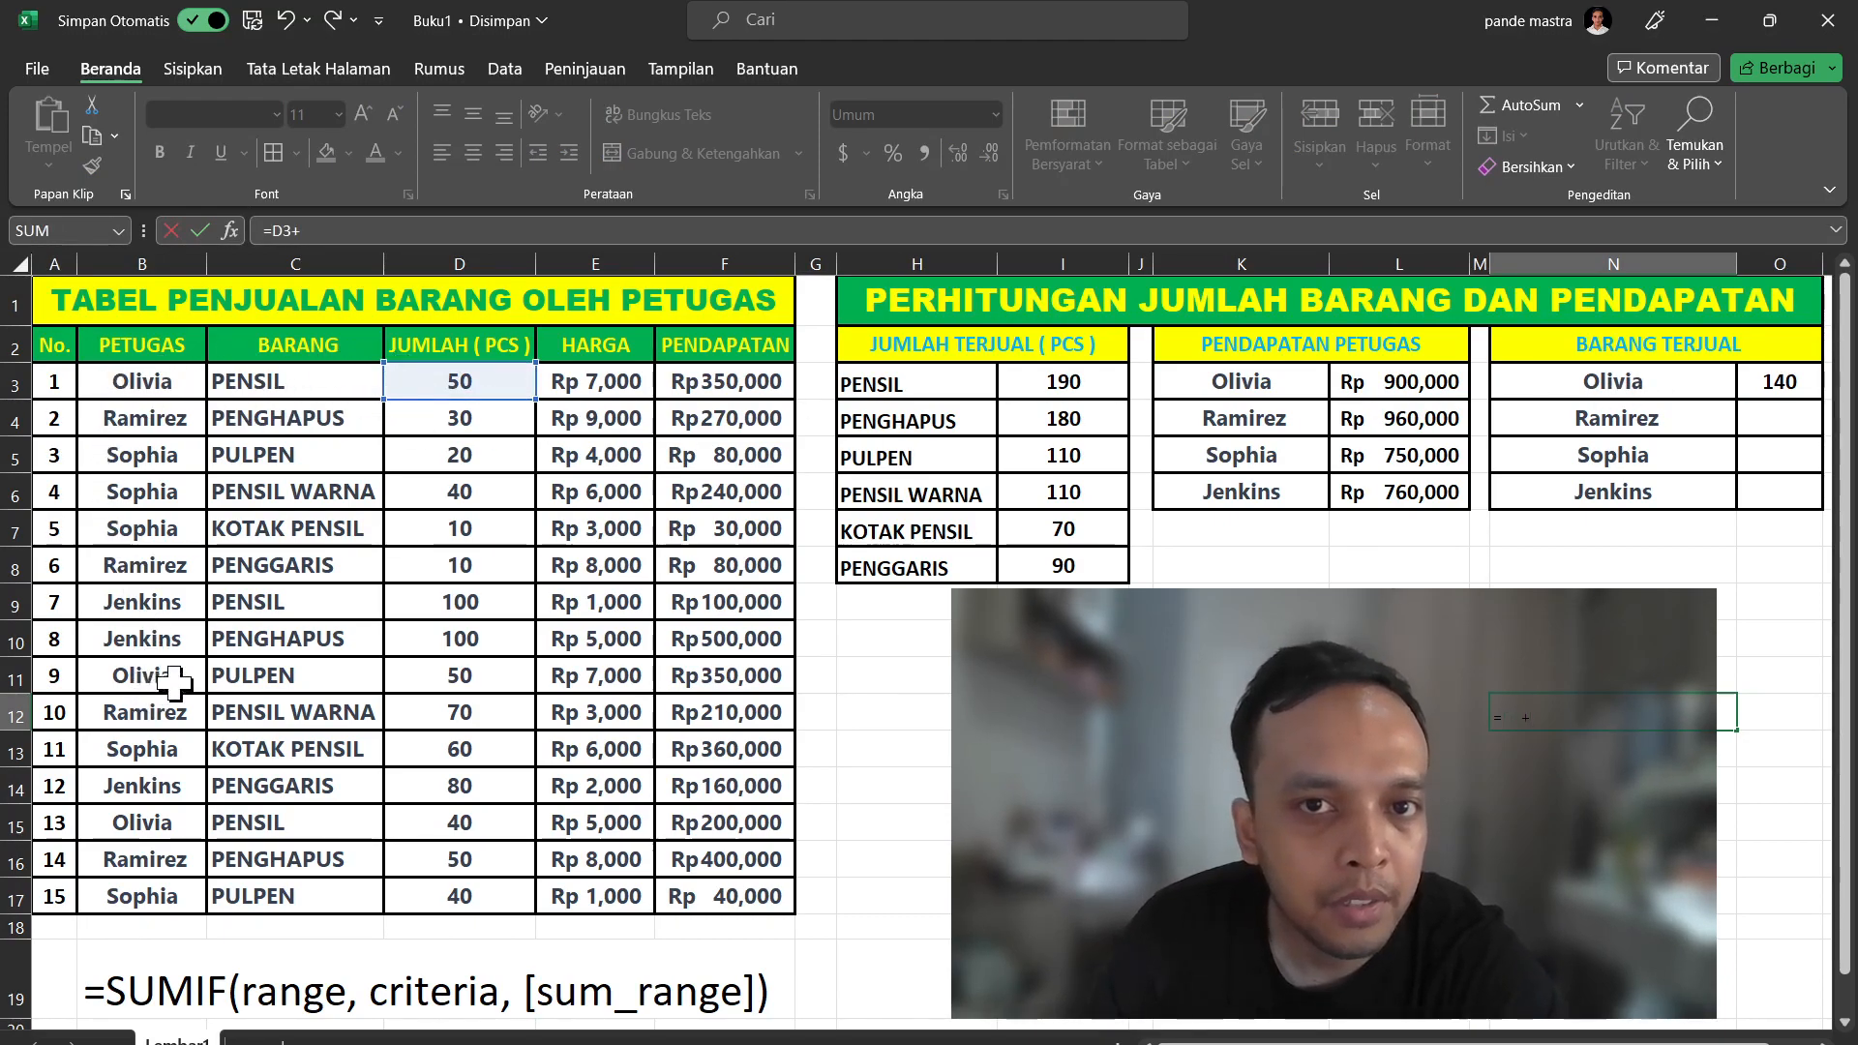
left_click(459, 676)
type("+")
left_click(439, 834)
key("Return")
left_click(1638, 715)
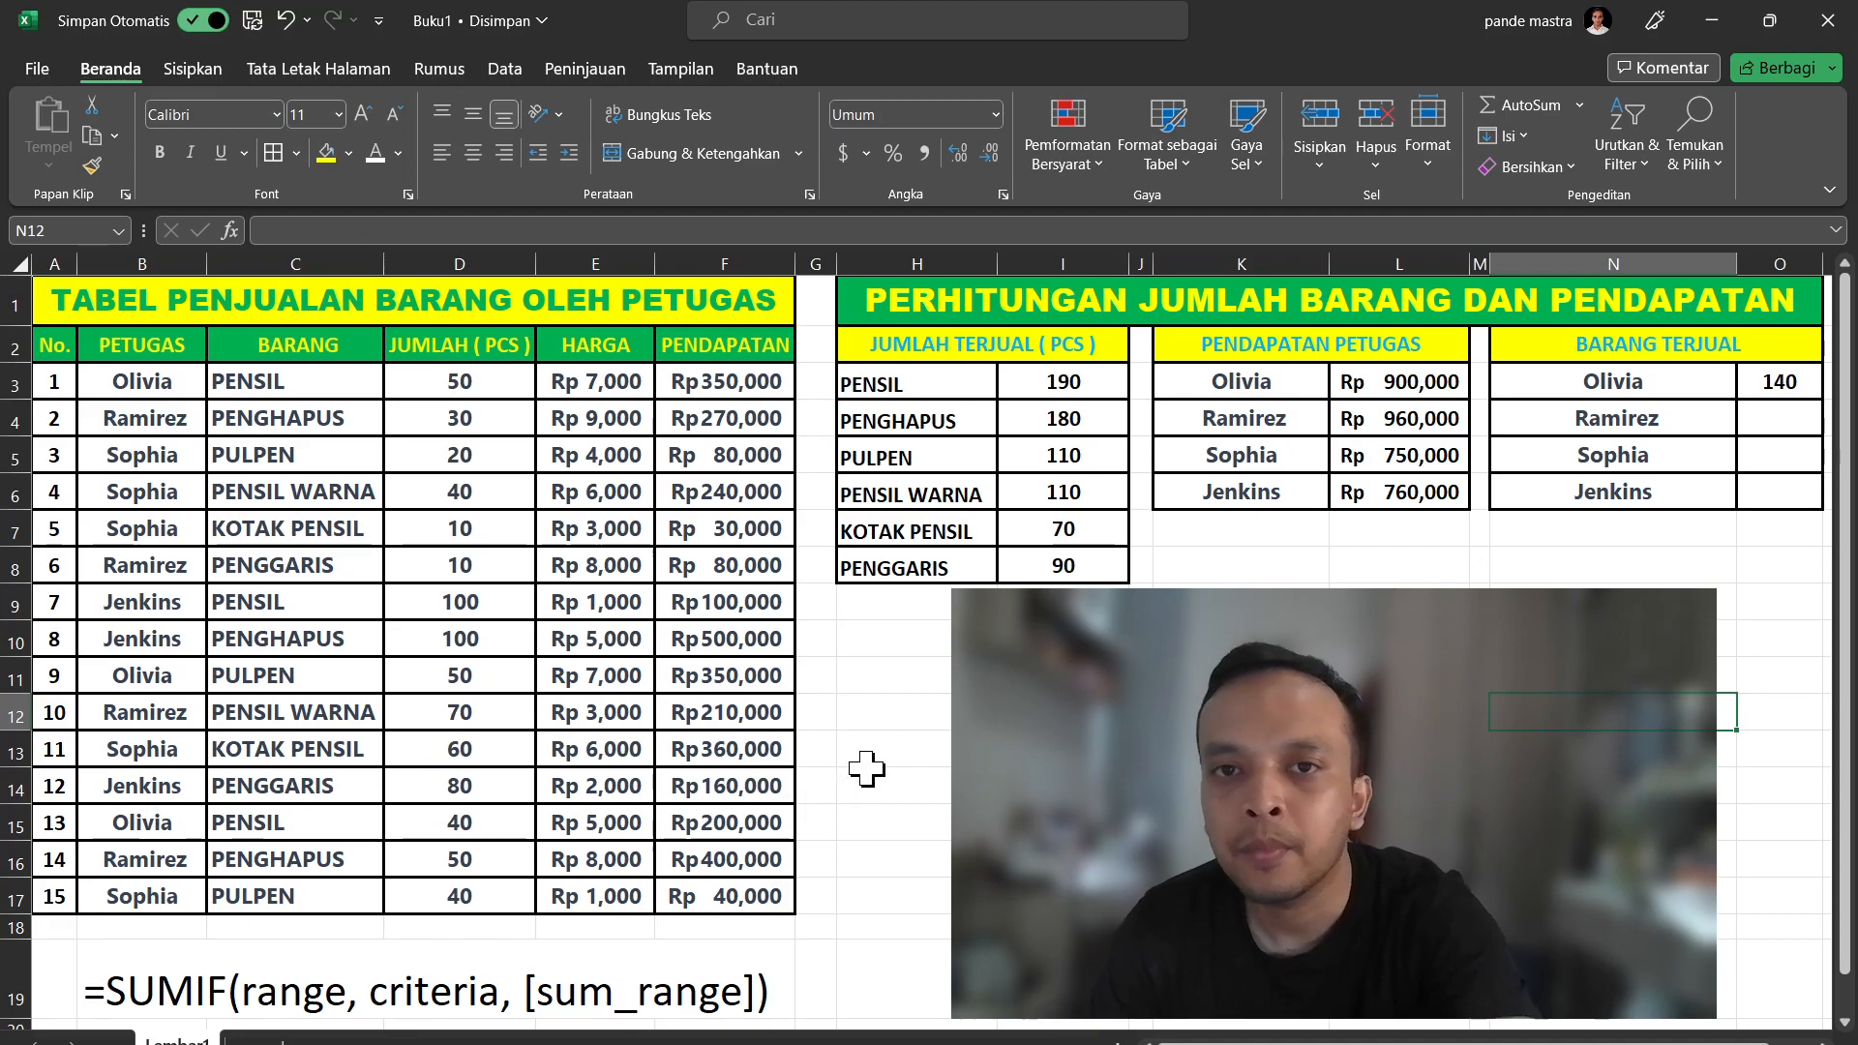
Fill the goods-sold SUMIF formula from O3 down to O6 and review the criteria references in O4, O5 and O3
left_click(1800, 387)
left_click_drag(1824, 405, 1810, 499)
double_click(1784, 423)
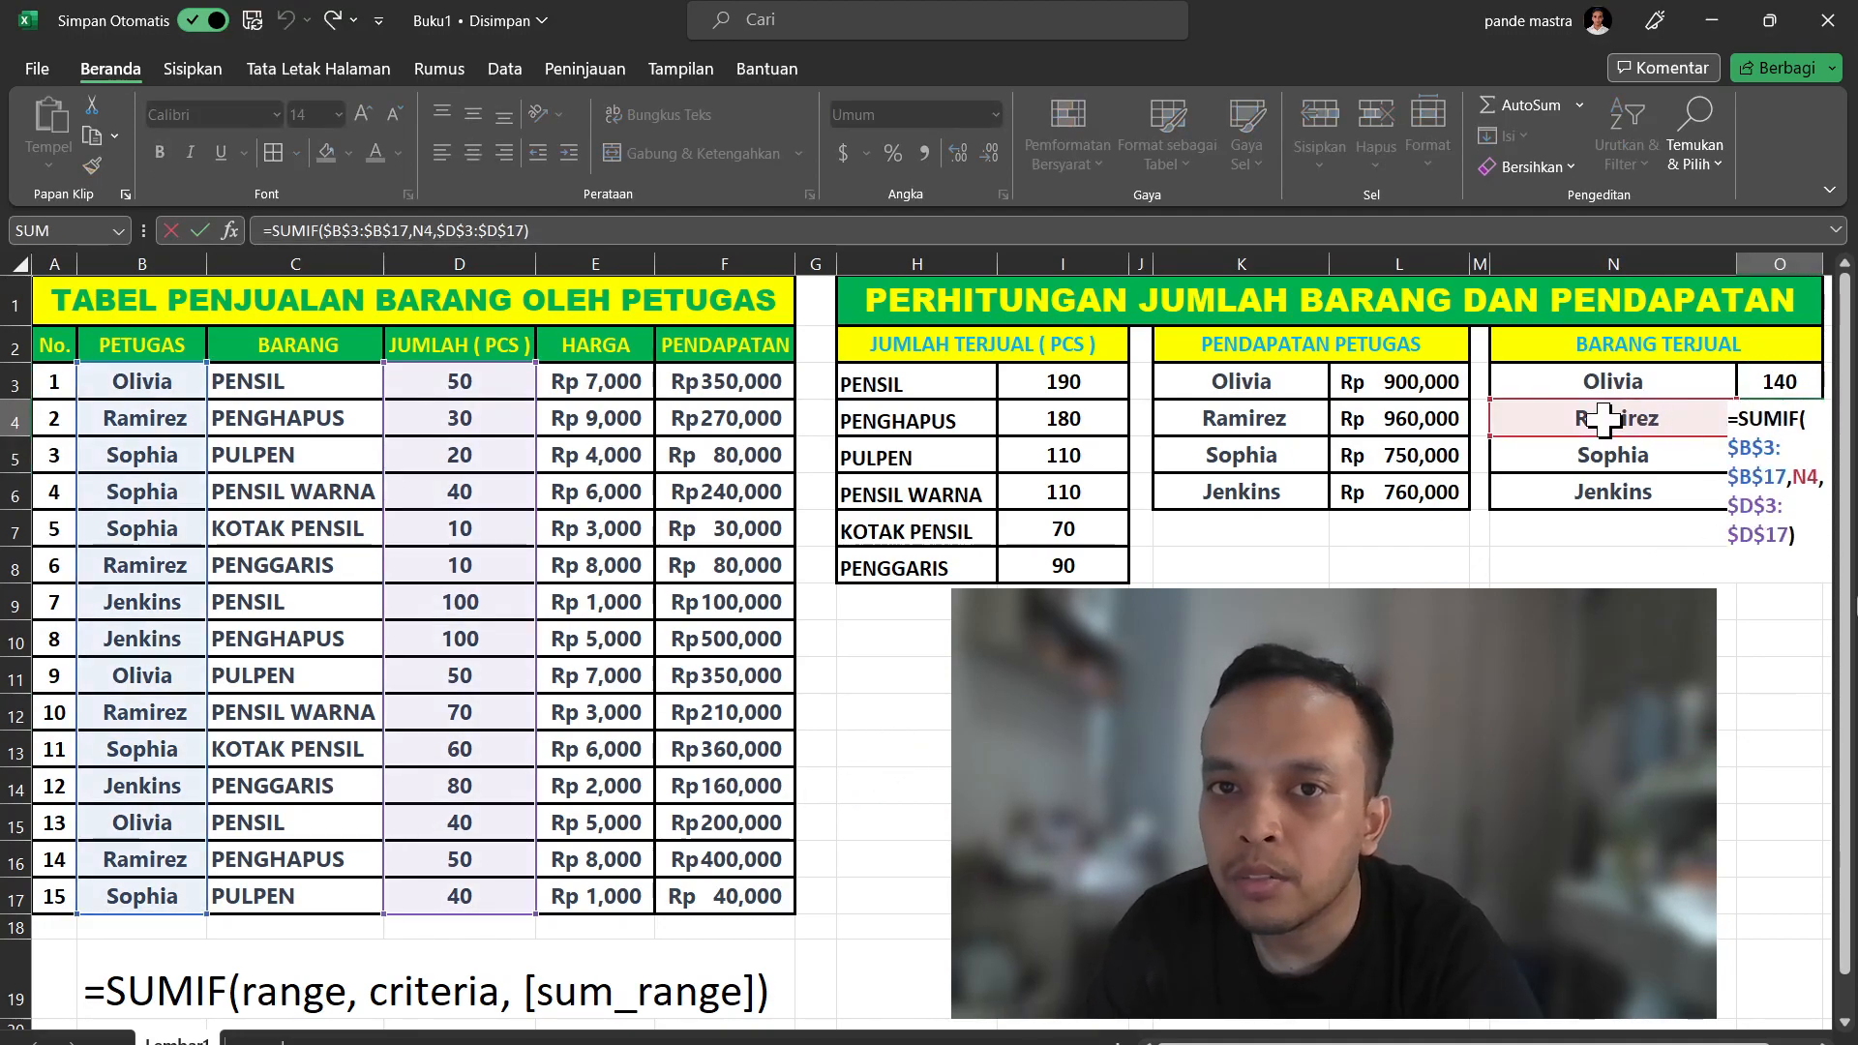
key("Return")
double_click(1784, 463)
key("Return")
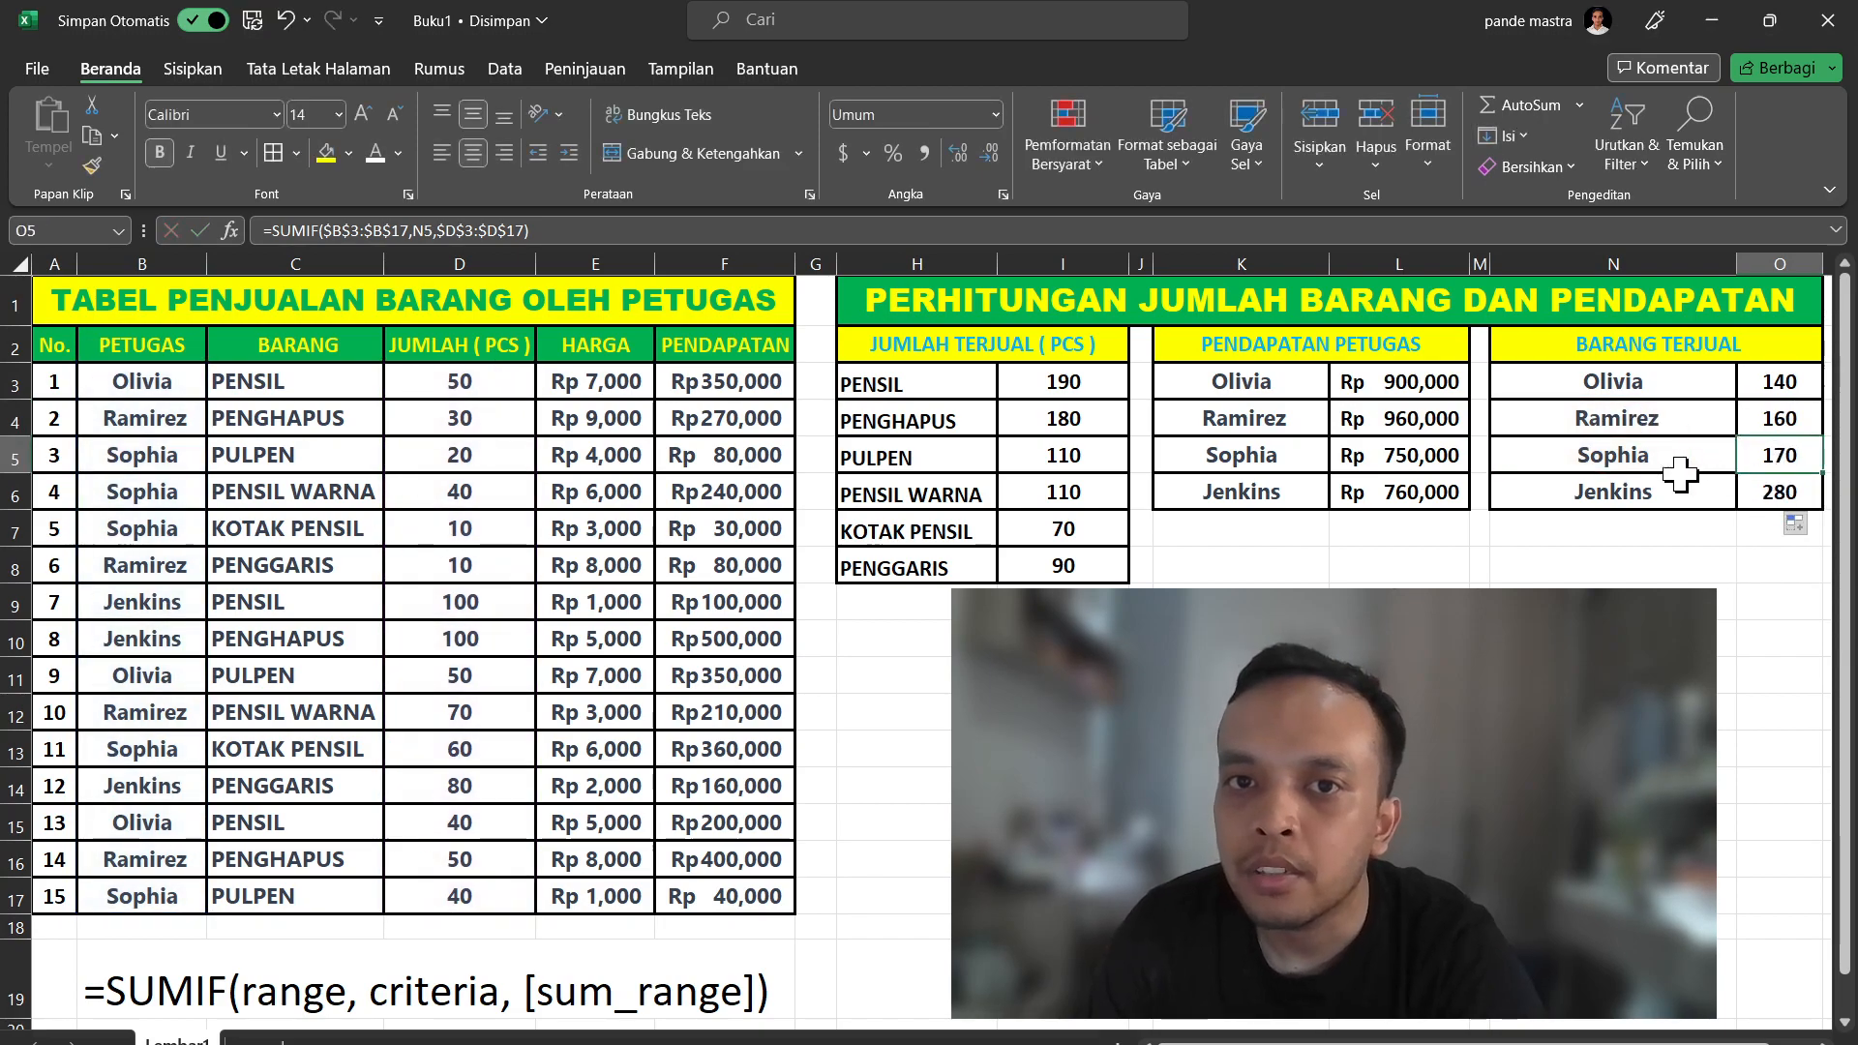
double_click(1784, 385)
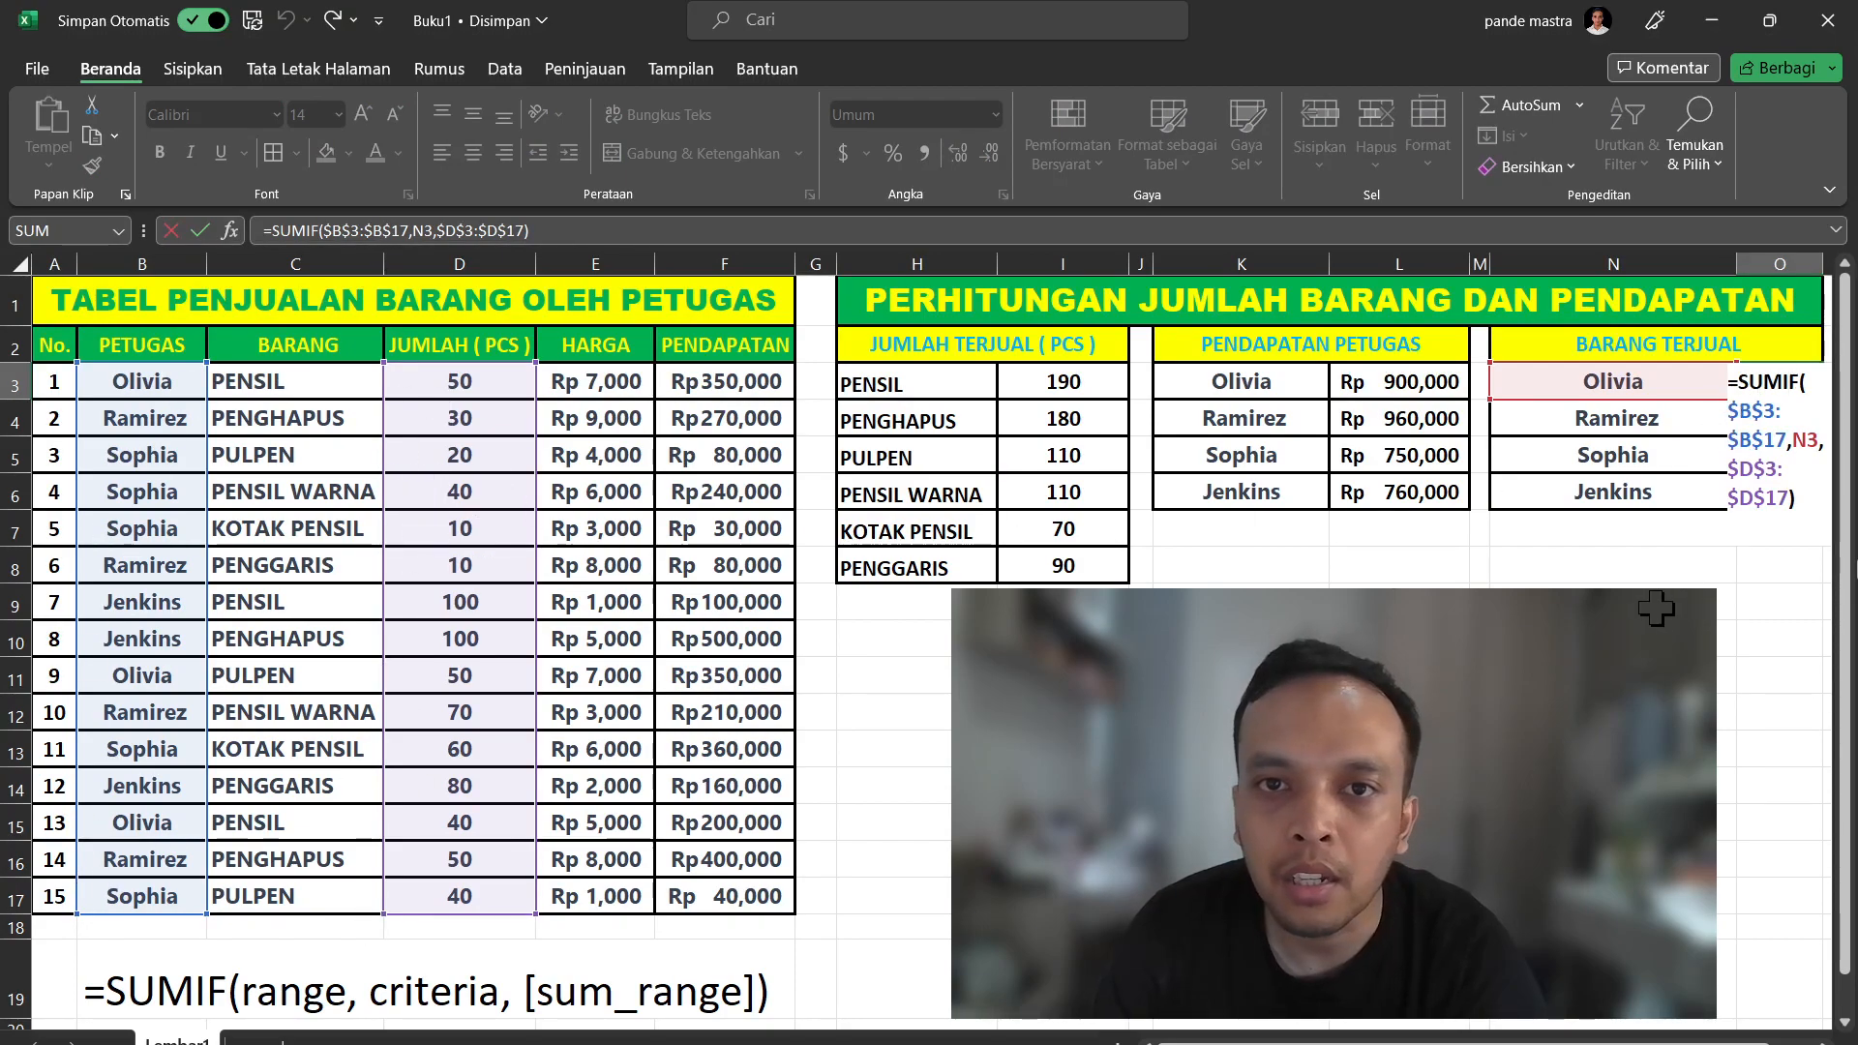
key("Escape")
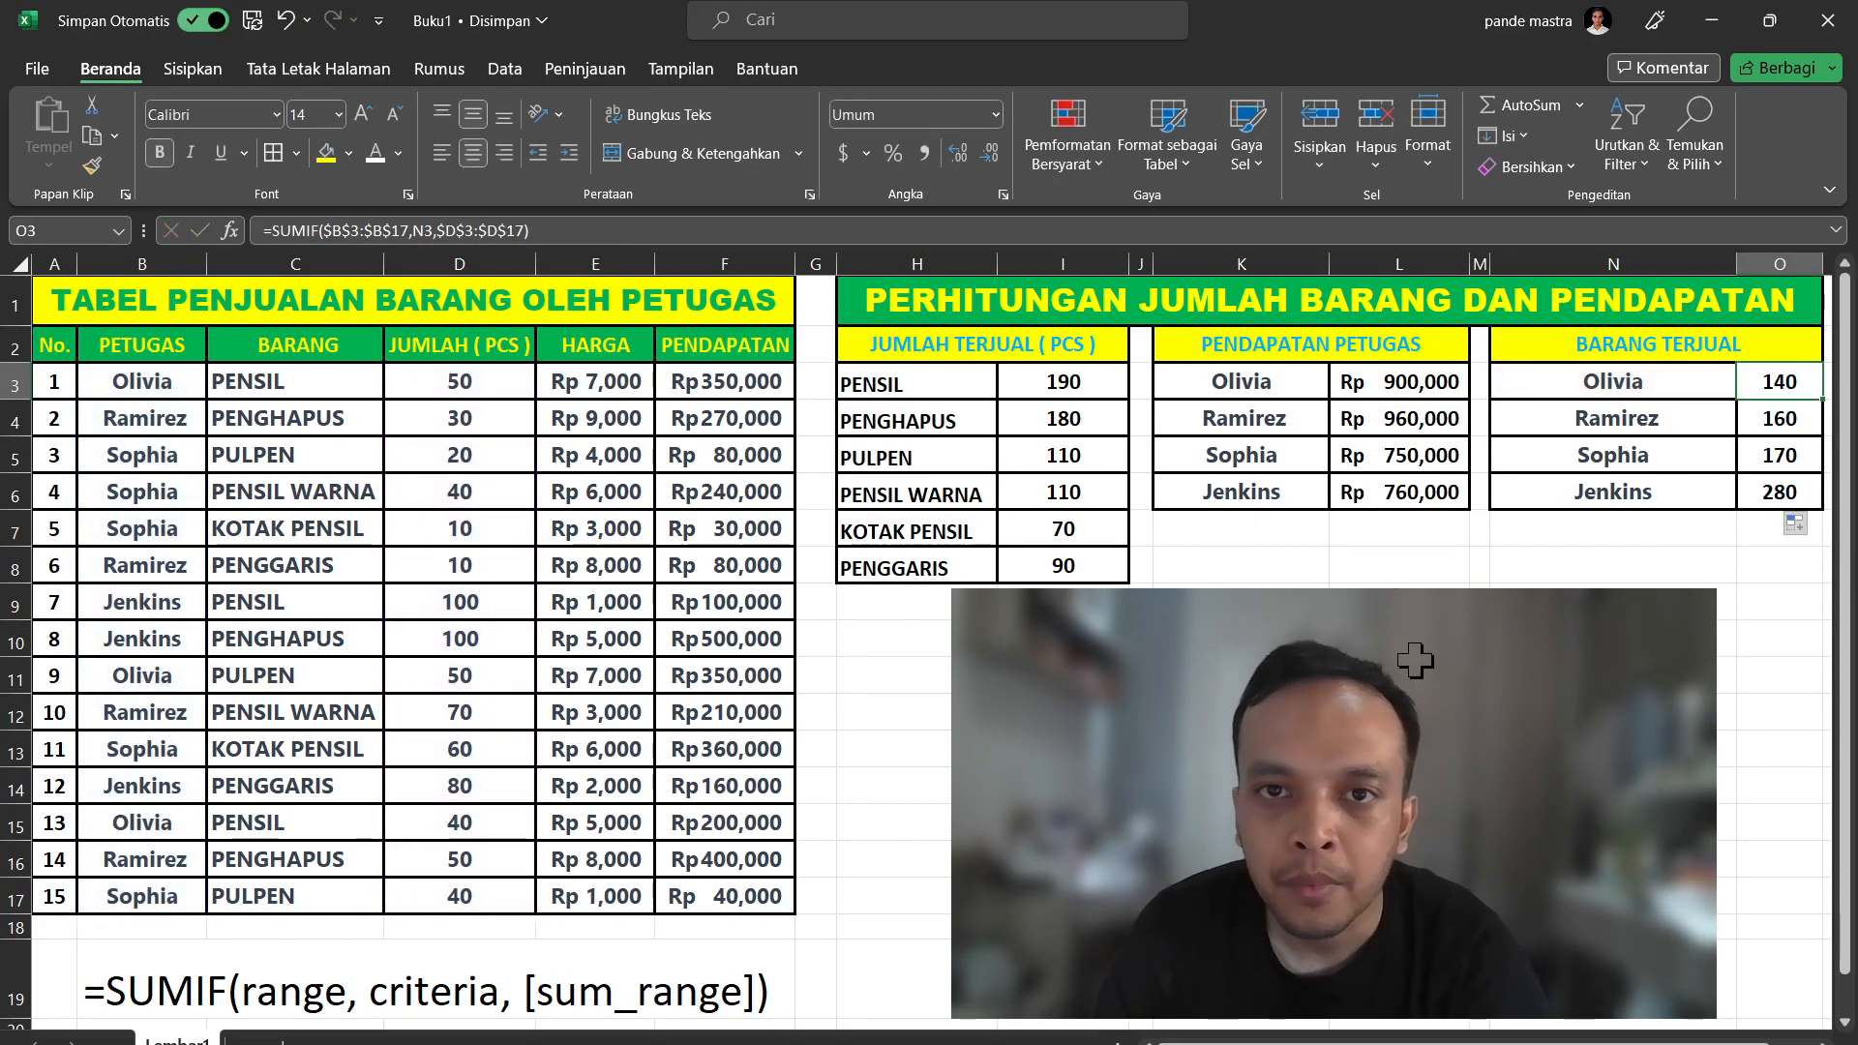